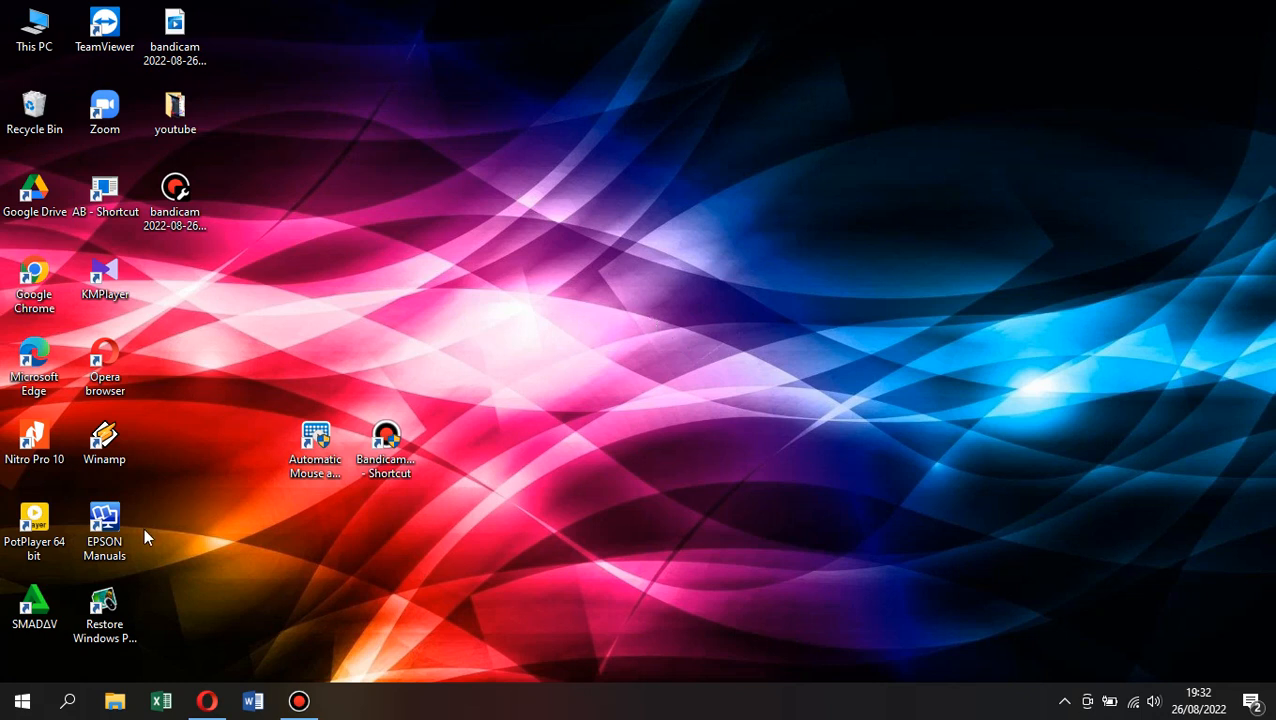
Switch to the Opera browser and open the Canva website in a new tab.
{"action": "mouse_move", "coordinate": [213, 708]}
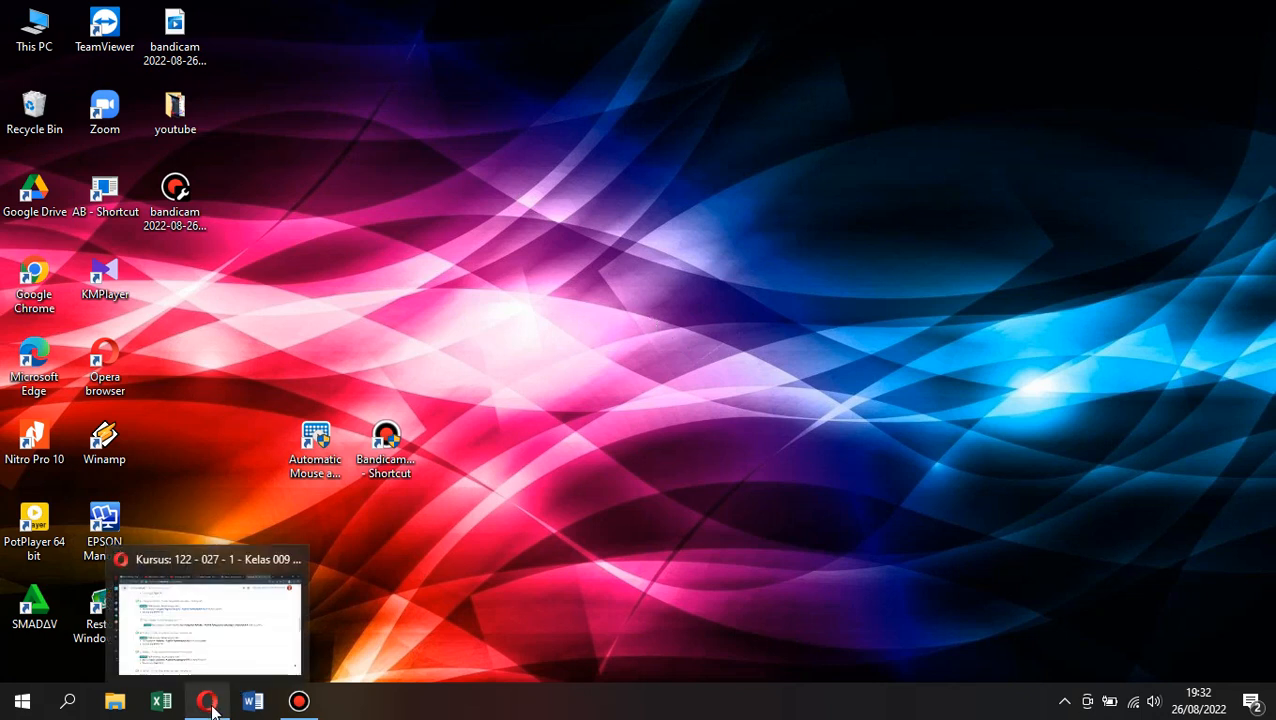
{"action": "left_click", "coordinate": [210, 703]}
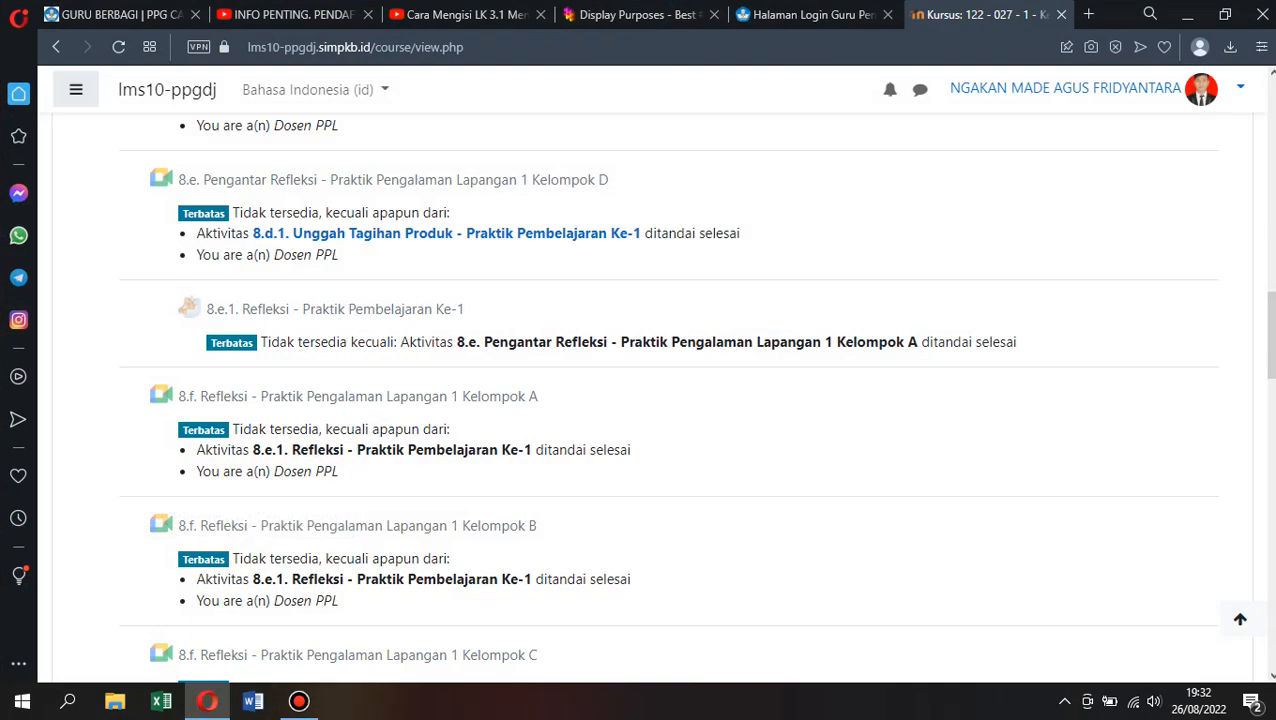
{"action": "left_click", "coordinate": [1088, 14]}
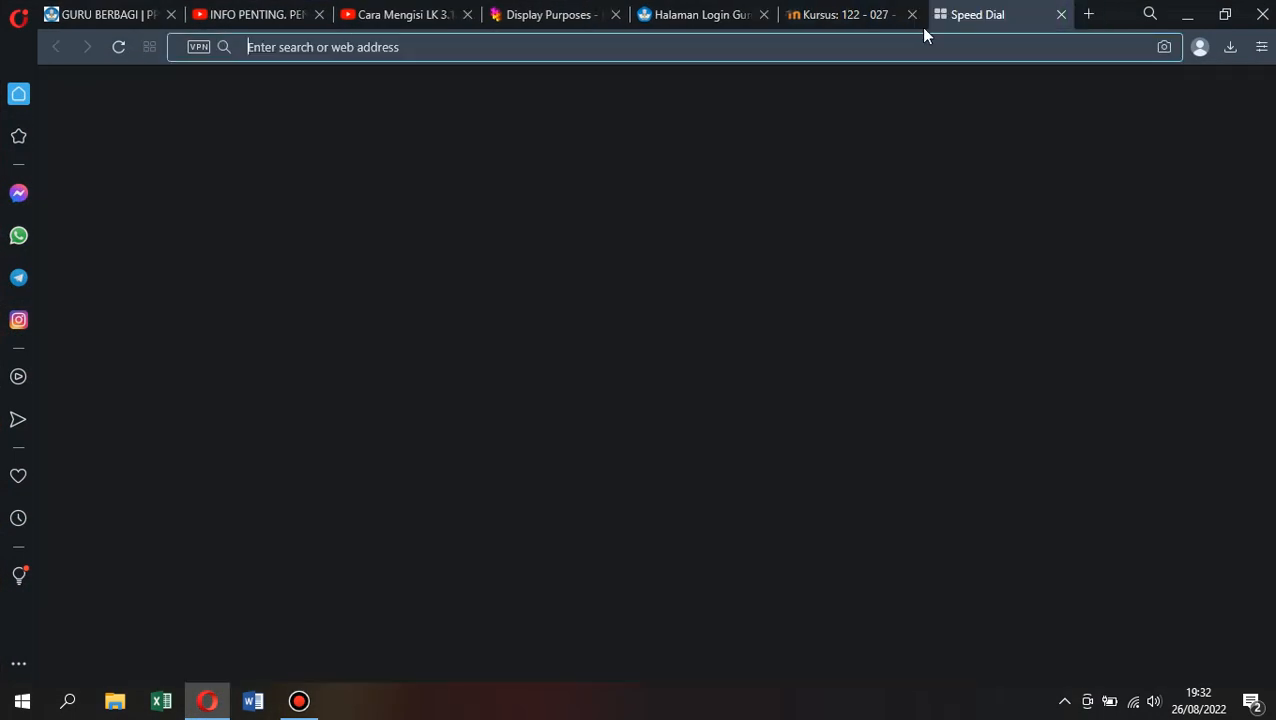
{"action": "left_click", "coordinate": [859, 49]}
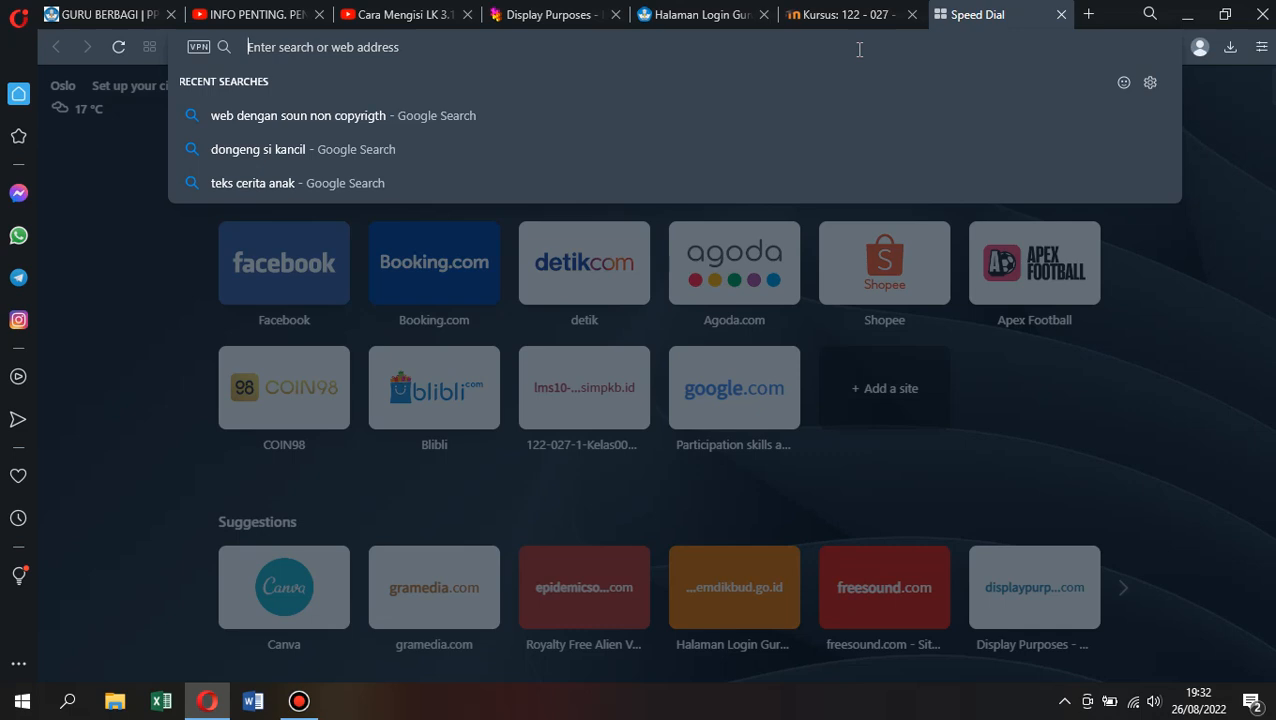
{"action": "type", "text": "canva"}
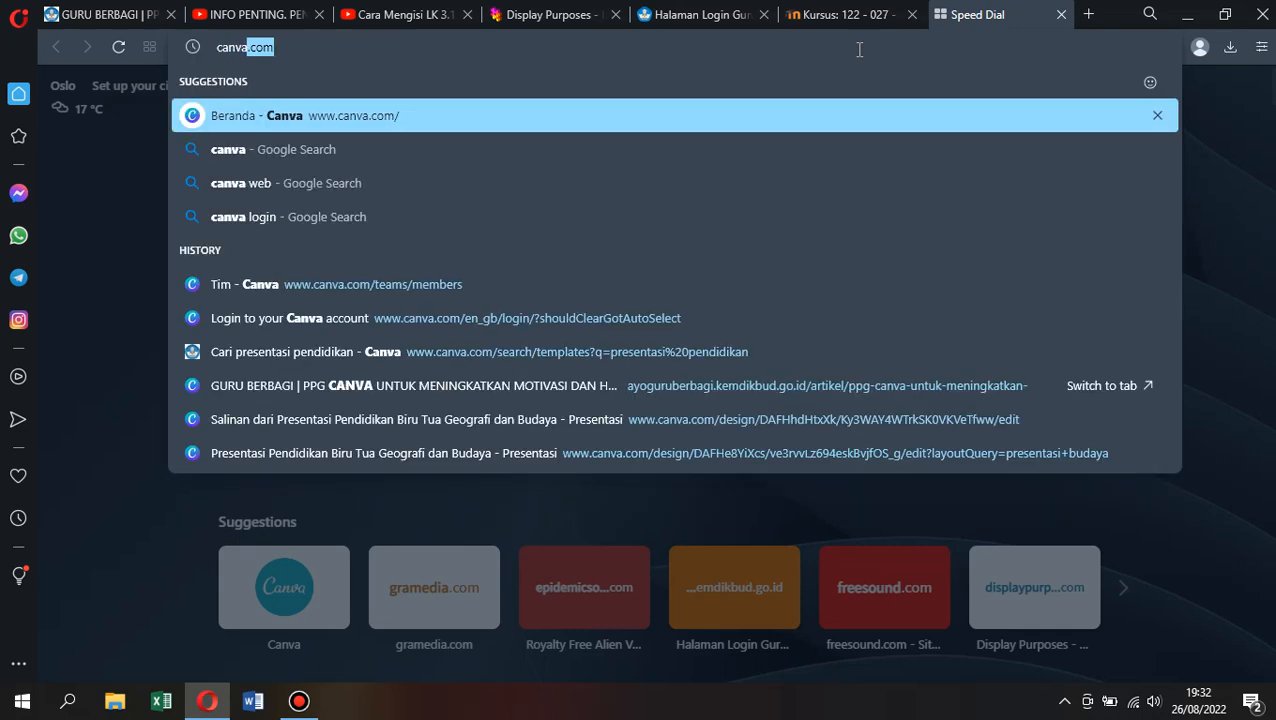
{"action": "key", "text": "Return"}
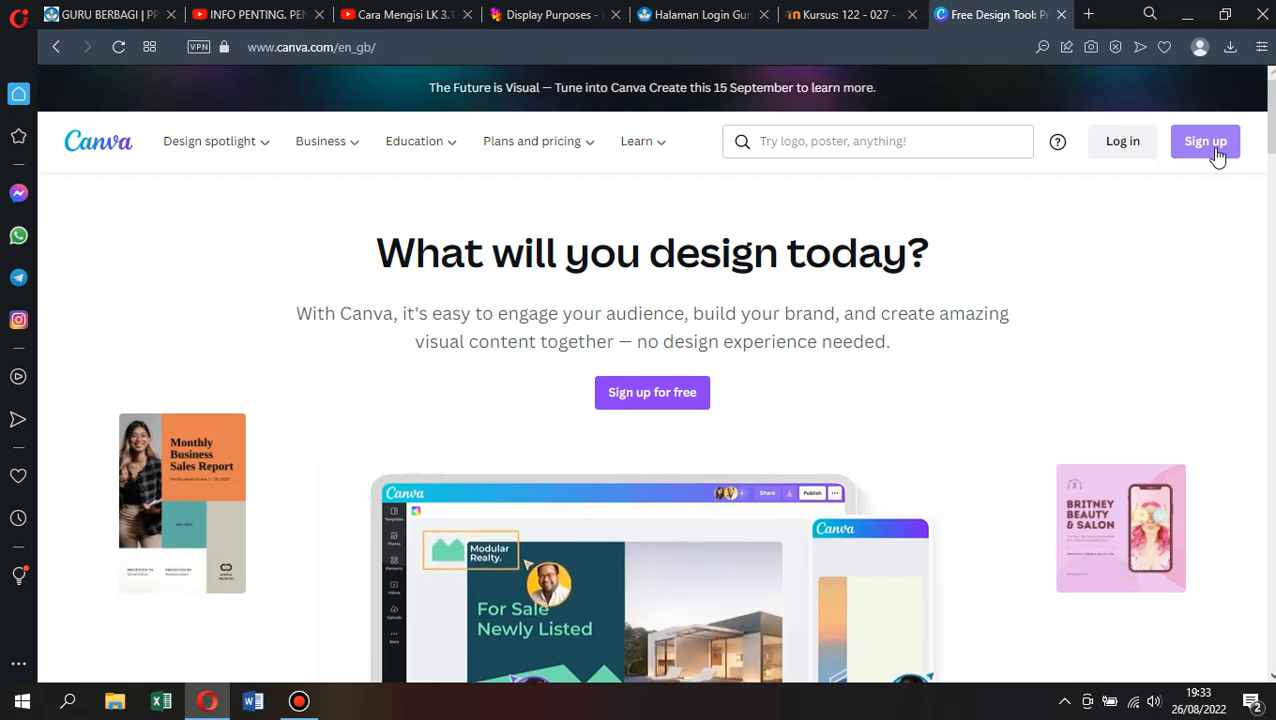
Log in to Canva through Google with the teacher's belajar.id account.
{"action": "left_click", "coordinate": [1141, 146]}
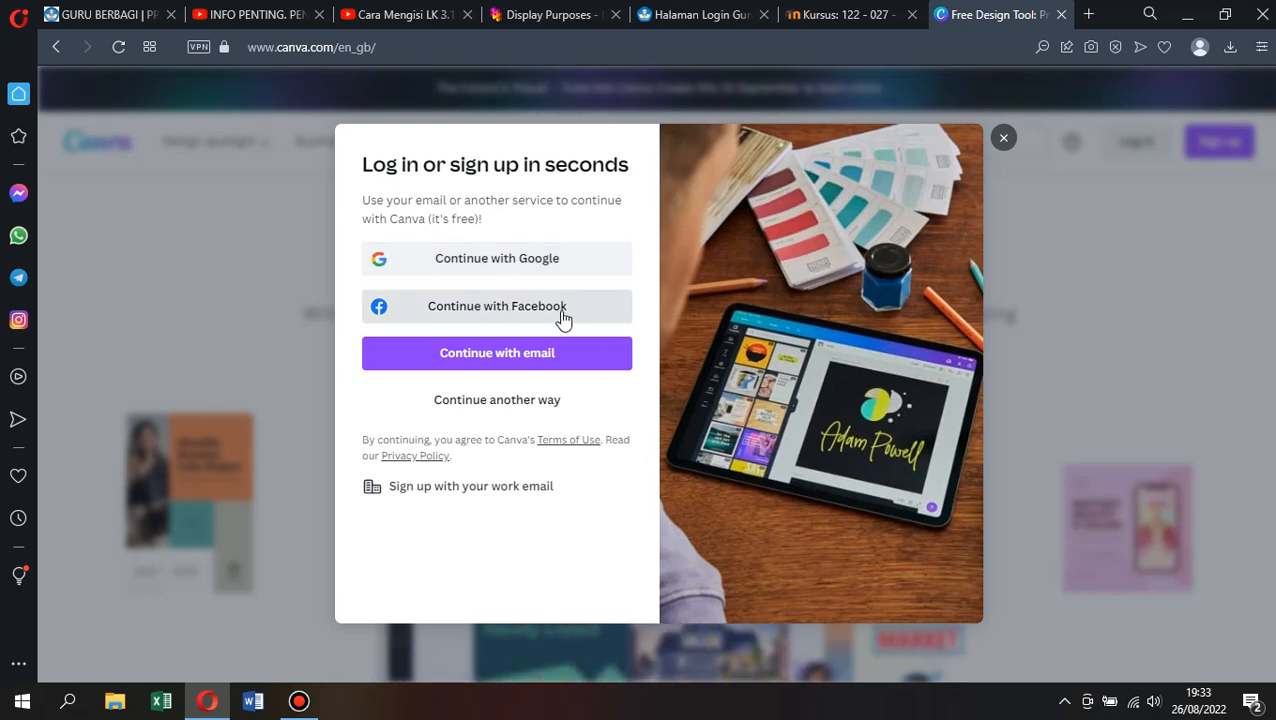
{"action": "left_click", "coordinate": [536, 262]}
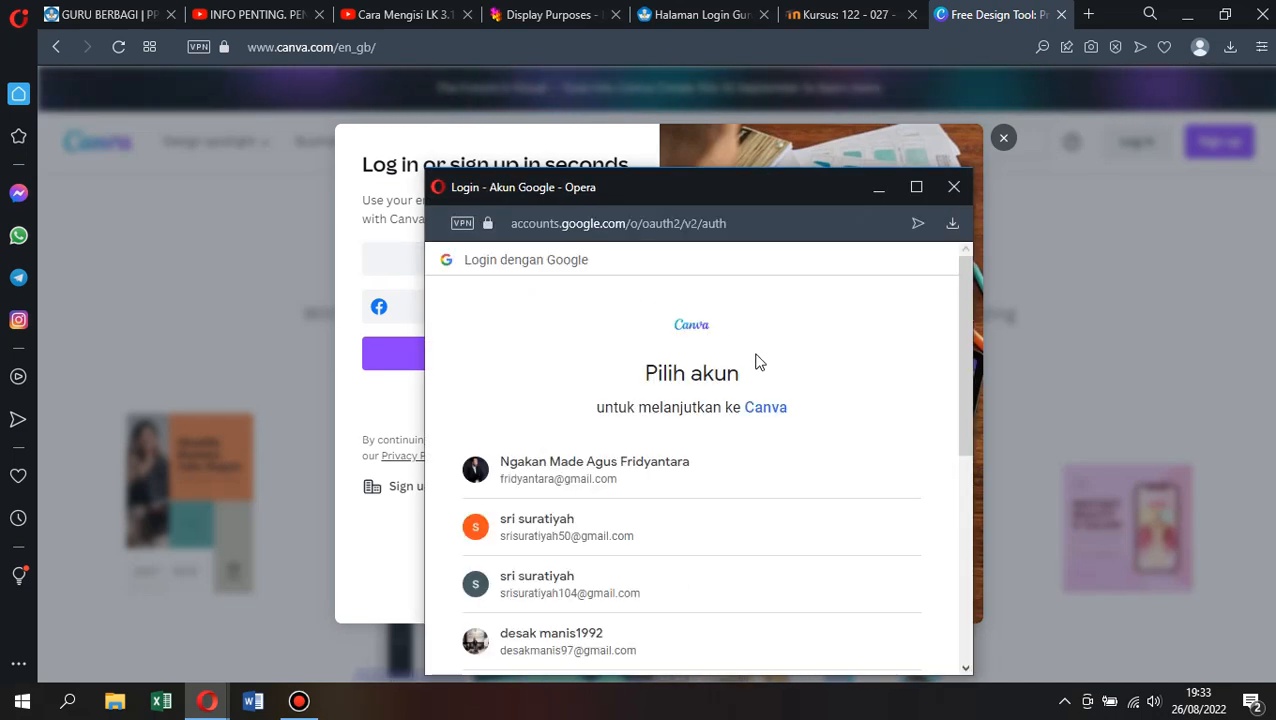
{"action": "scroll", "coordinate": [592, 450], "scroll_direction": "down", "scroll_amount": 2}
{"action": "scroll", "coordinate": [590, 450], "scroll_direction": "up", "scroll_amount": 1}
{"action": "scroll", "coordinate": [590, 430], "scroll_direction": "down", "scroll_amount": 1}
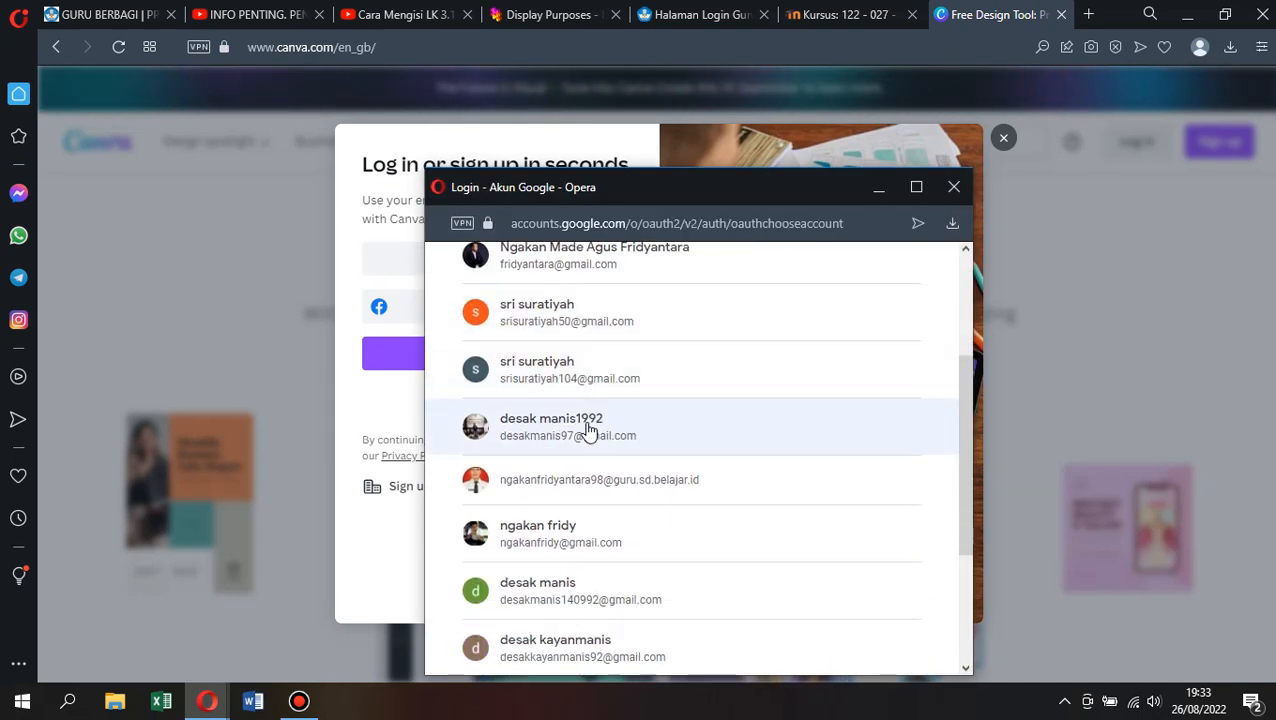
{"action": "left_click", "coordinate": [570, 485]}
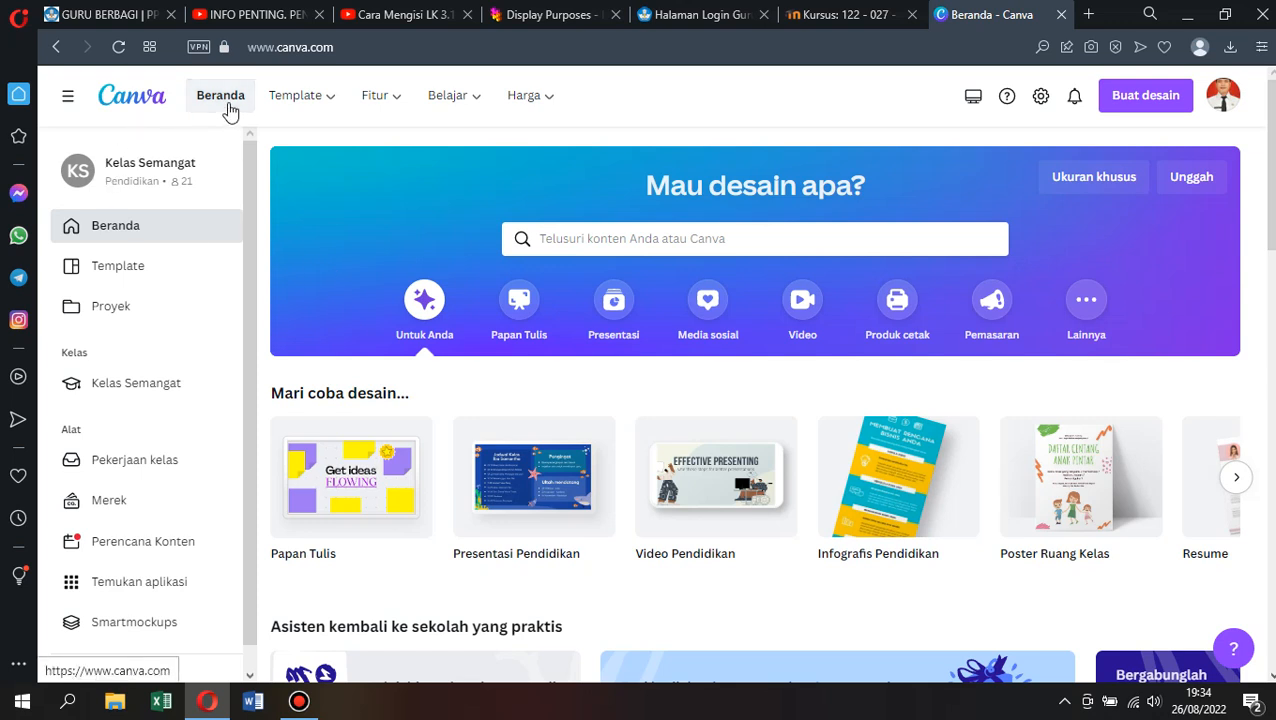
Look over the home page's navigation options and the template library, and return to the home page.
{"action": "mouse_move", "coordinate": [293, 105]}
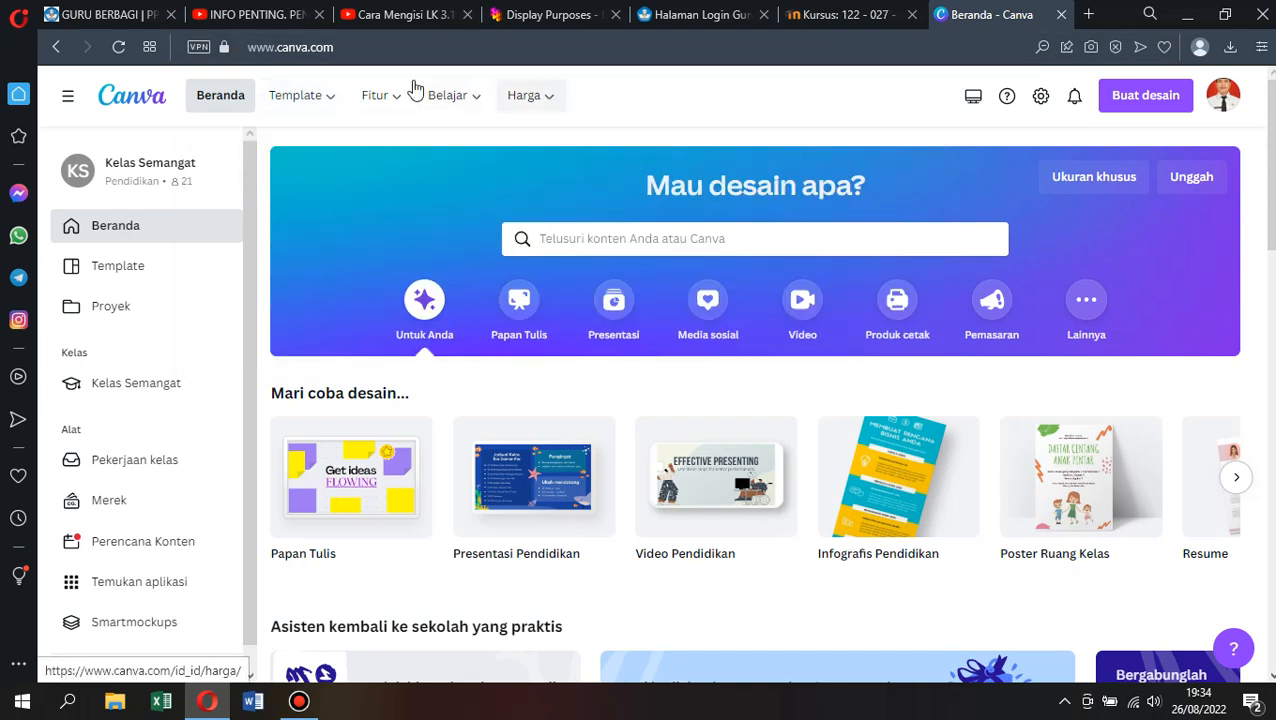
{"action": "mouse_move", "coordinate": [395, 103]}
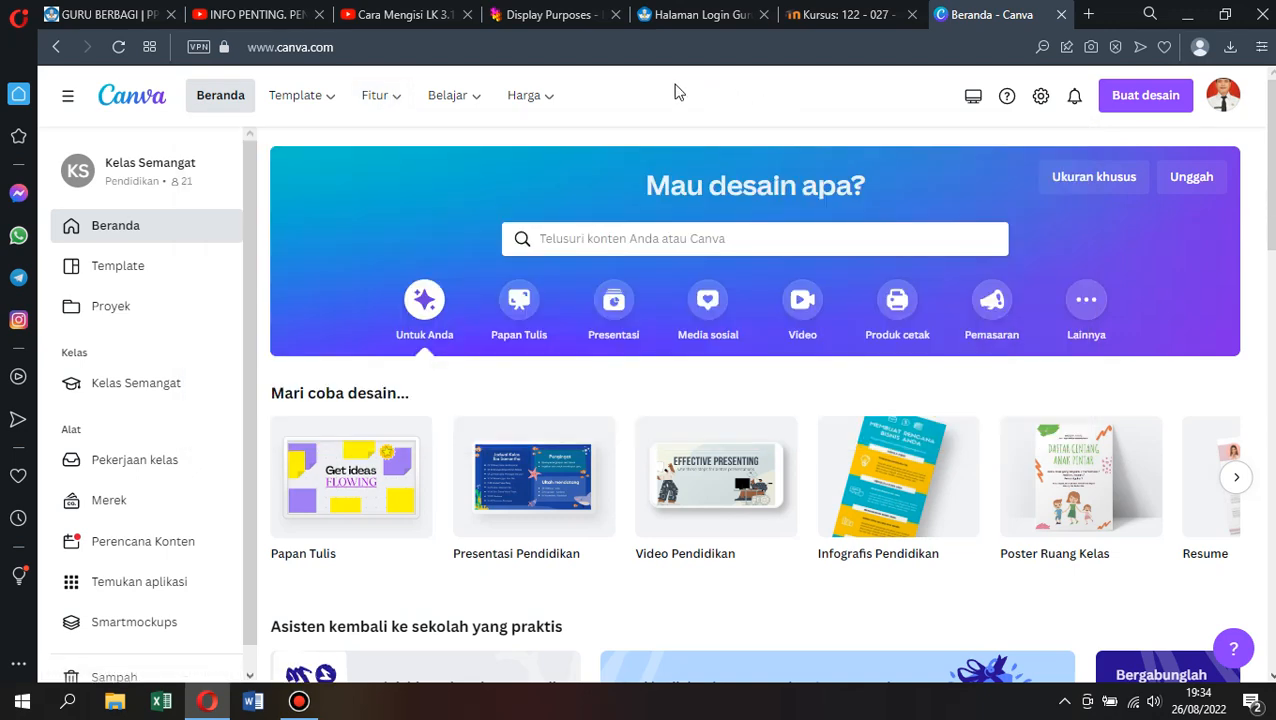
{"action": "mouse_move", "coordinate": [471, 105]}
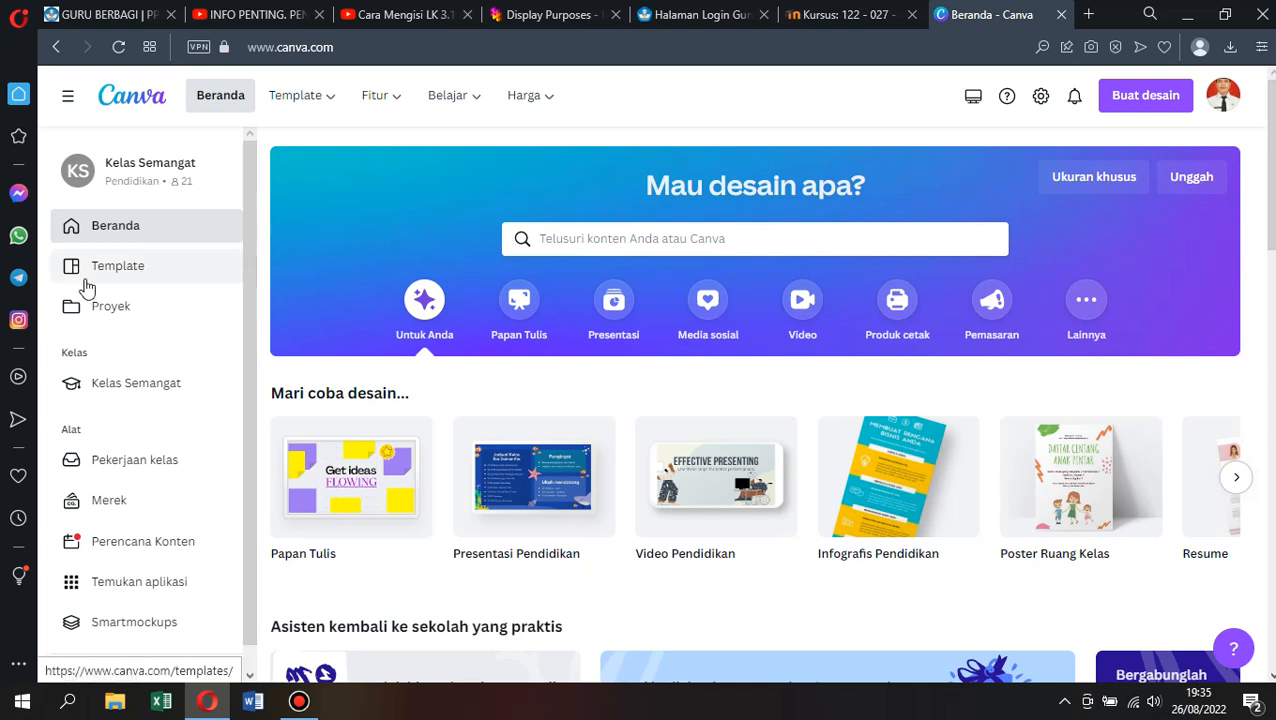
{"action": "left_click", "coordinate": [118, 270]}
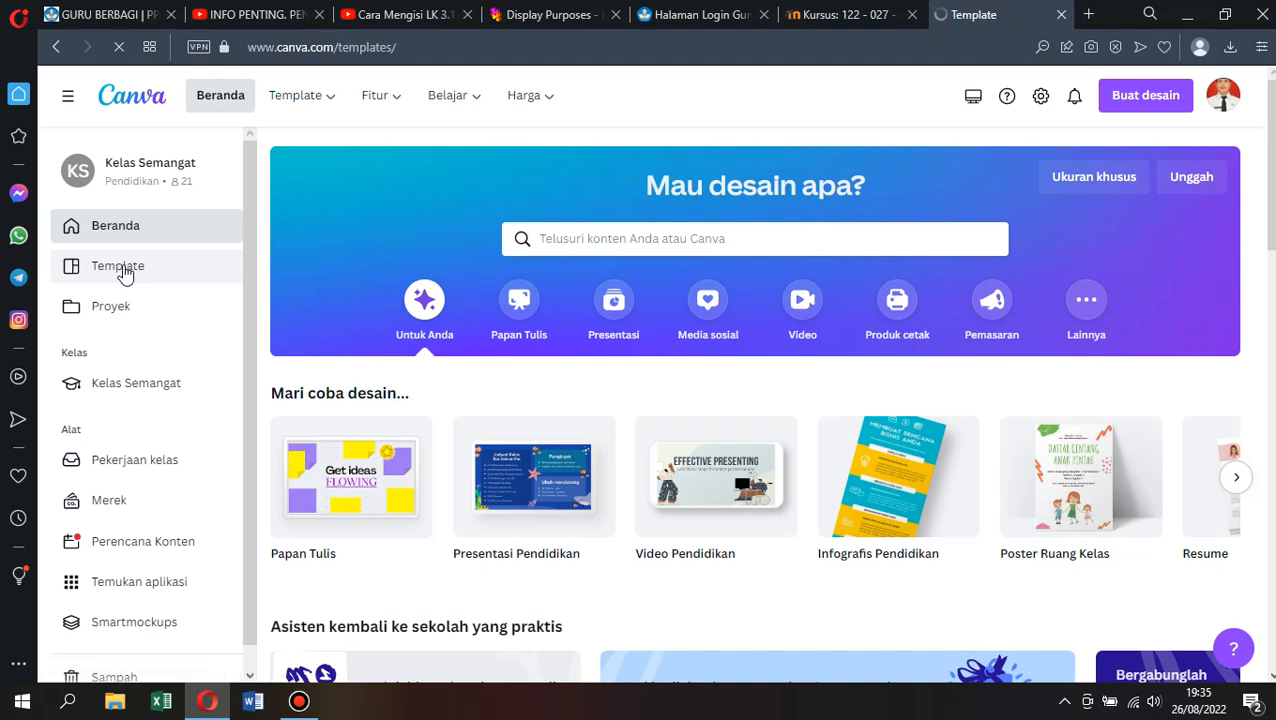
{"action": "left_click", "coordinate": [123, 272]}
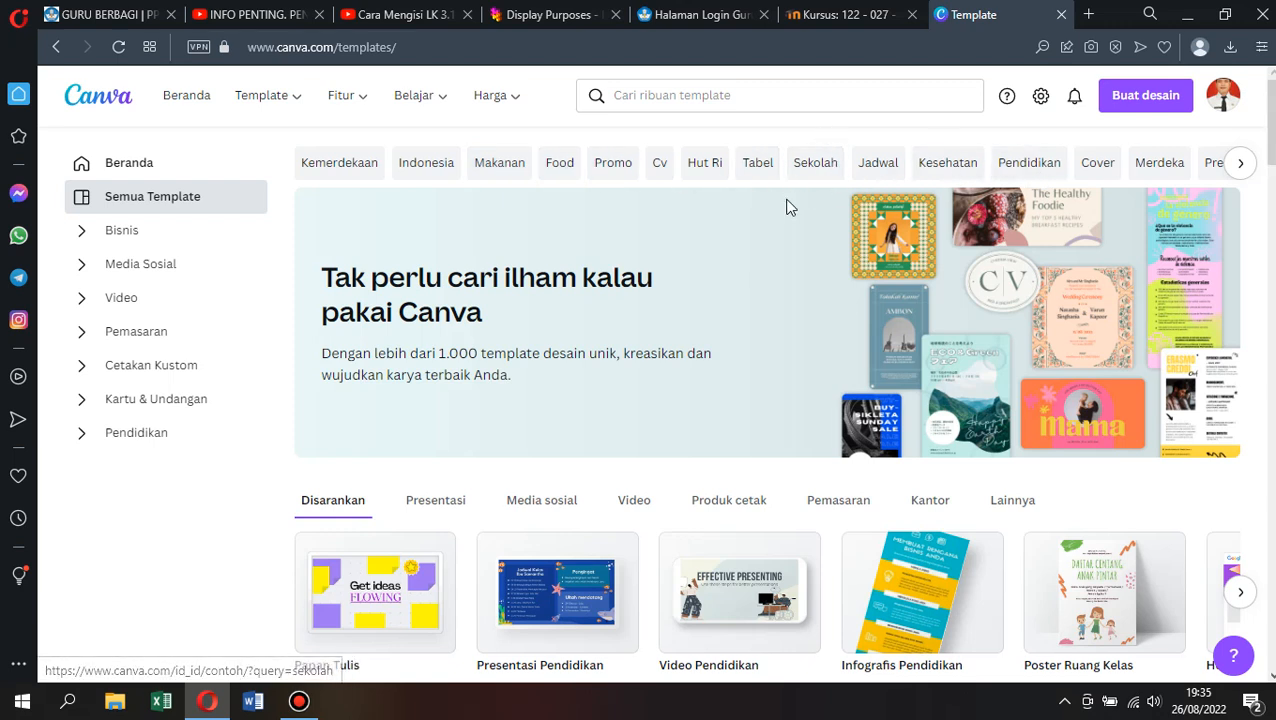
{"action": "left_click", "coordinate": [124, 170]}
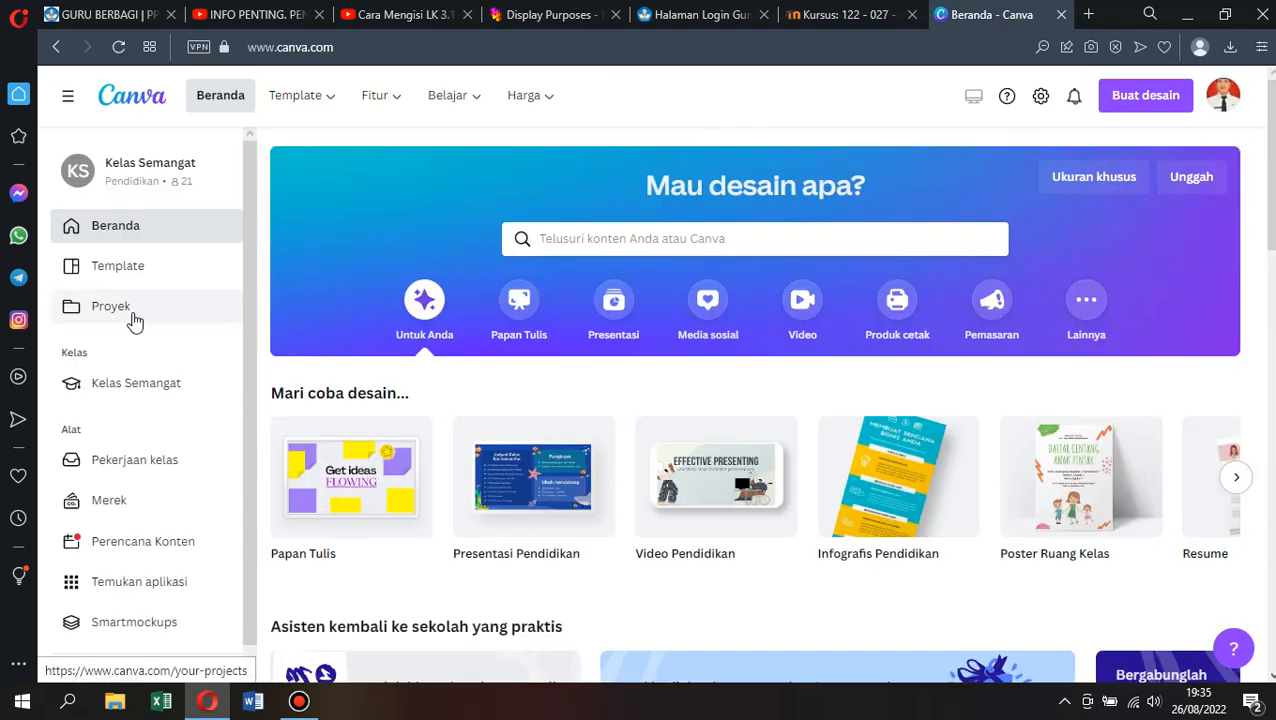
View the Proyek and Pekerjaan kelas pages, dismissing the filter tip, and return to the home page.
{"action": "left_click", "coordinate": [127, 316]}
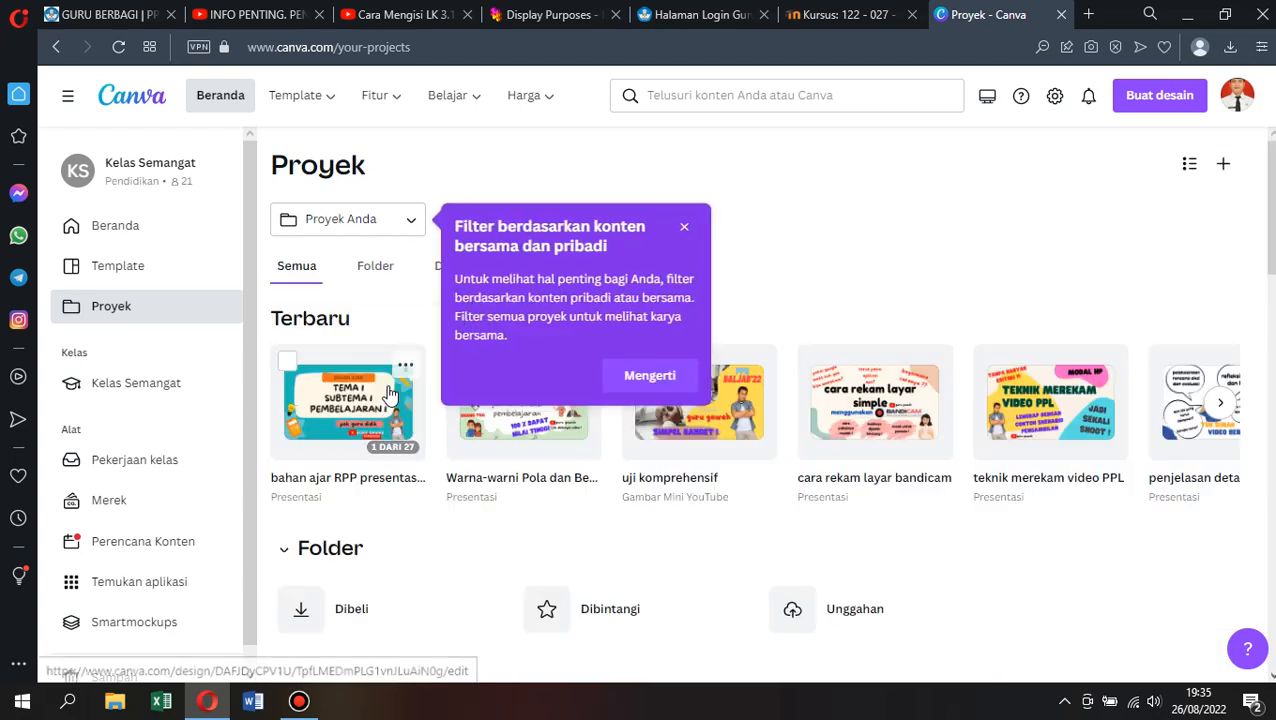
{"action": "left_click", "coordinate": [683, 229]}
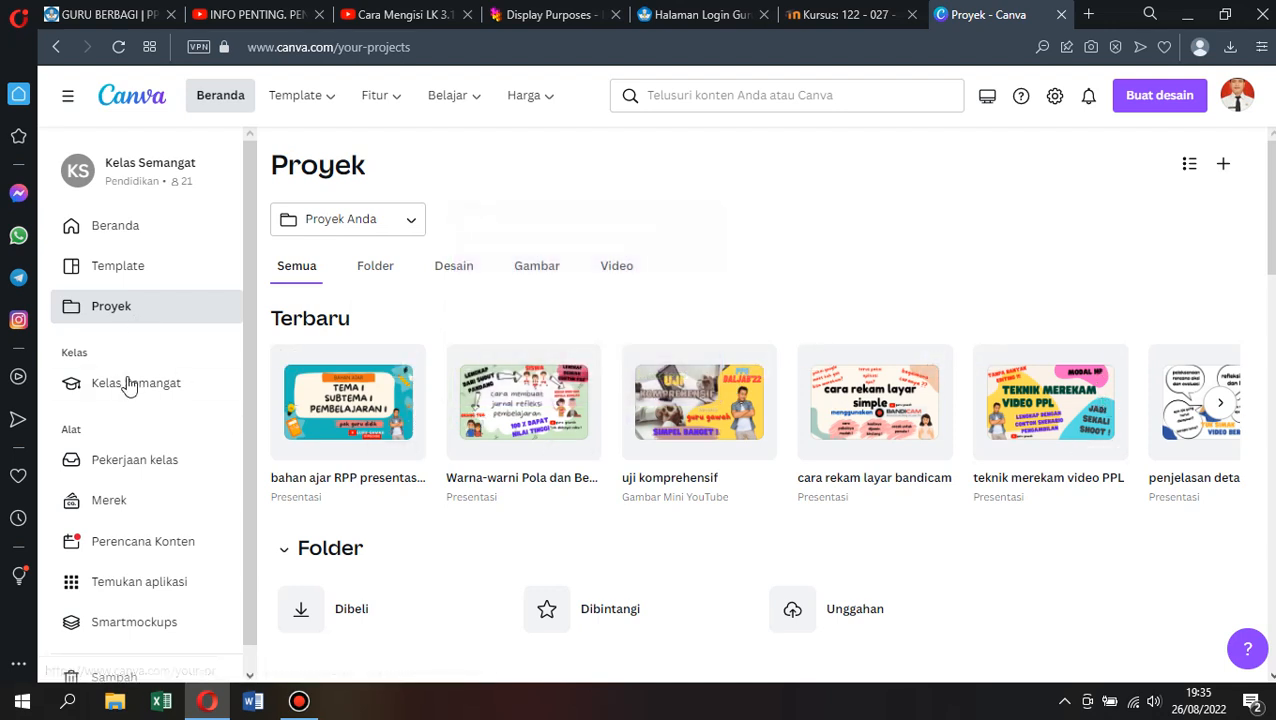
{"action": "left_click", "coordinate": [119, 468]}
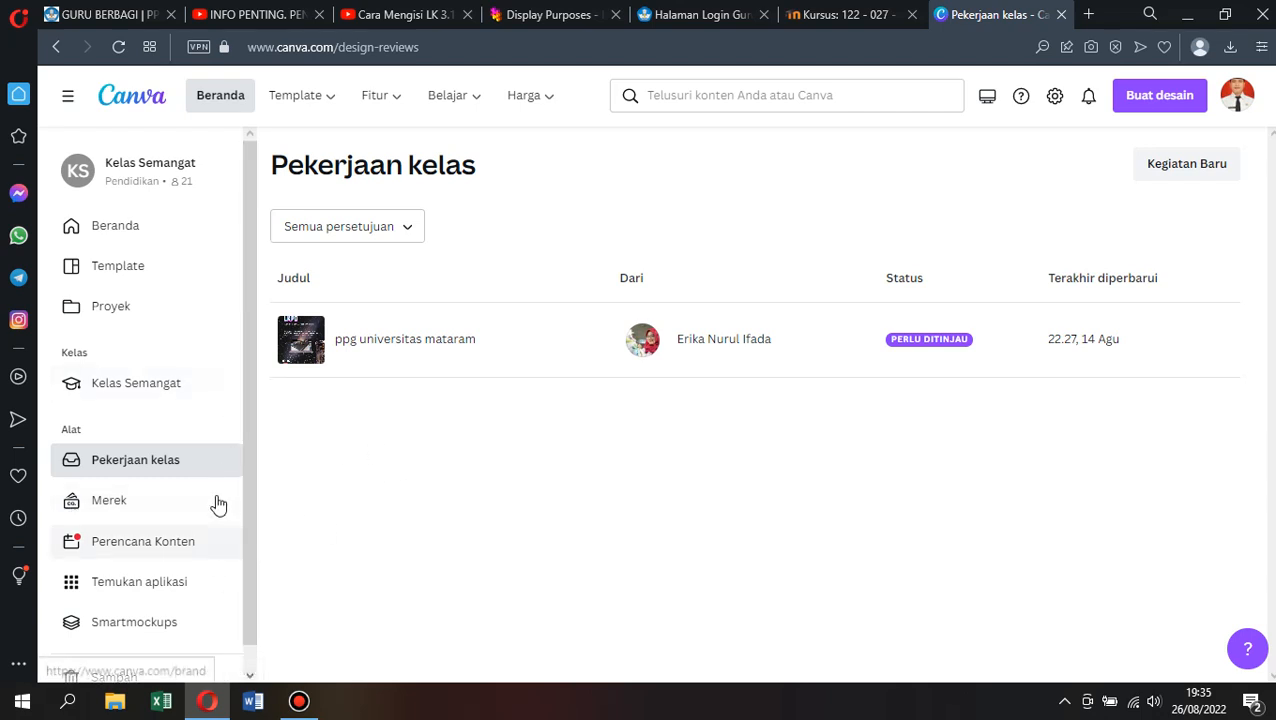
{"action": "scroll", "coordinate": [200, 580], "scroll_direction": "down", "scroll_amount": 1}
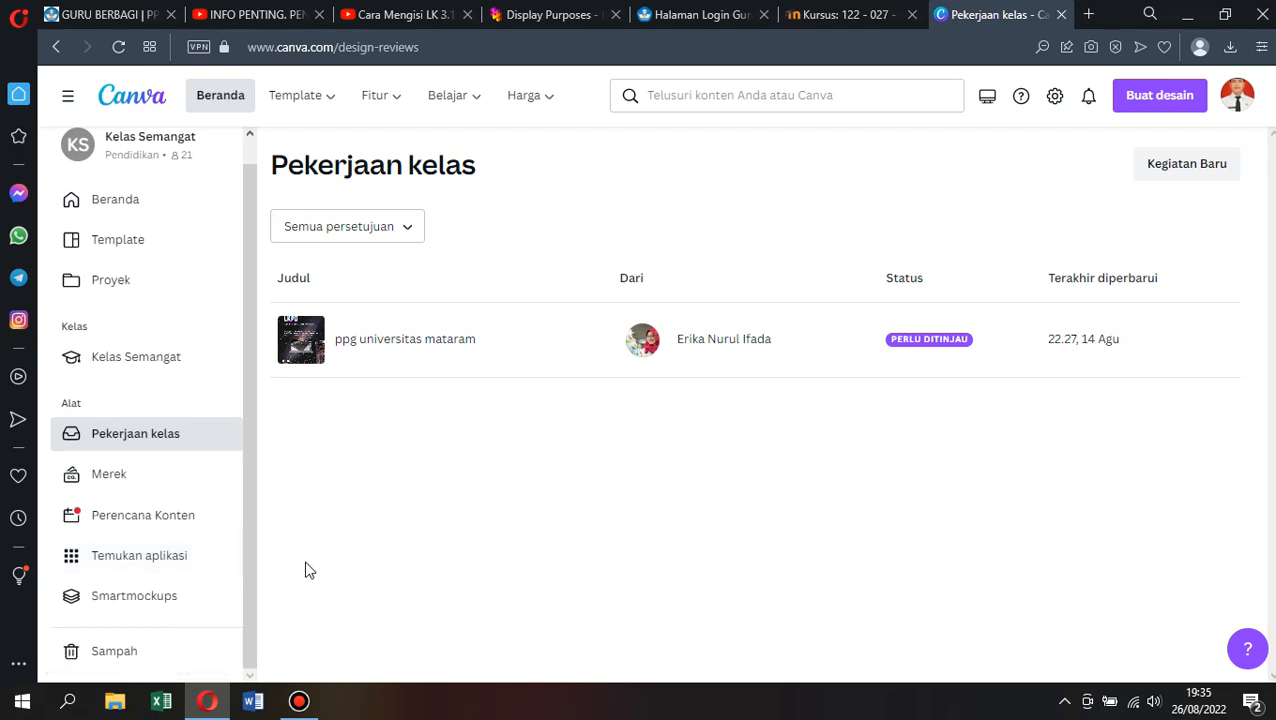
{"action": "left_click", "coordinate": [106, 212]}
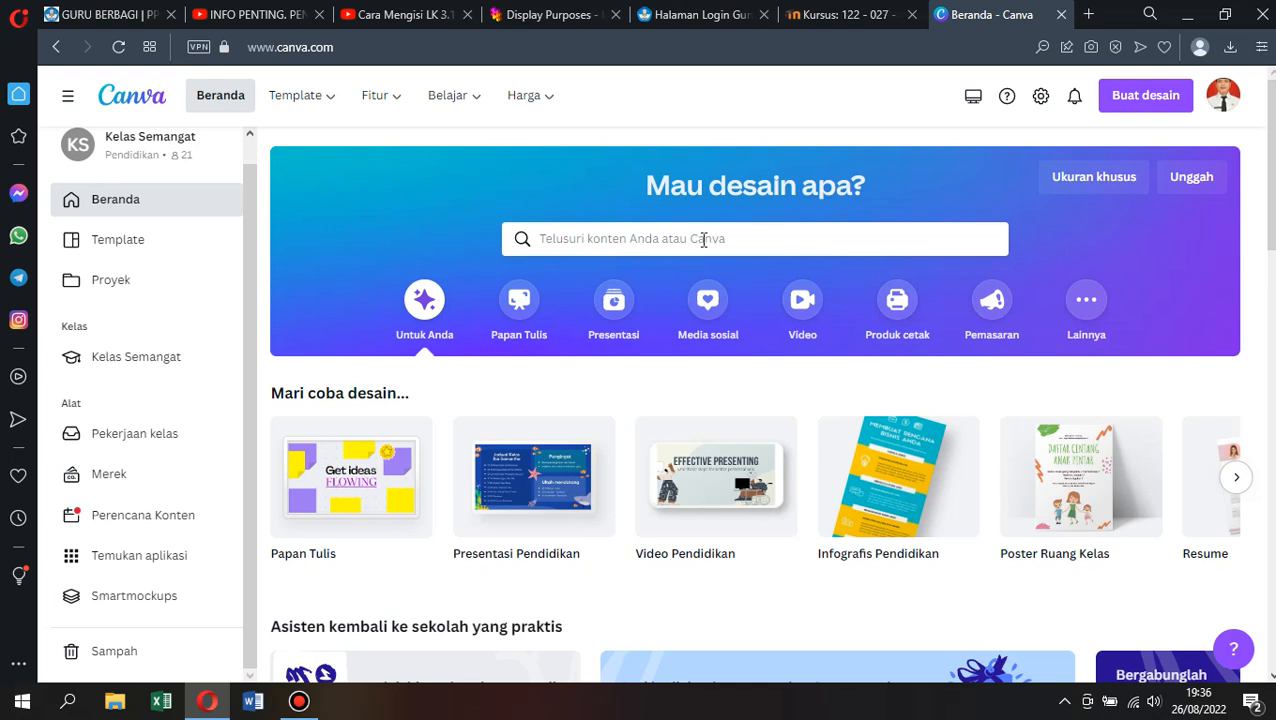
Search your own projects for "presentasi pendidikan".
{"action": "left_click", "coordinate": [704, 240]}
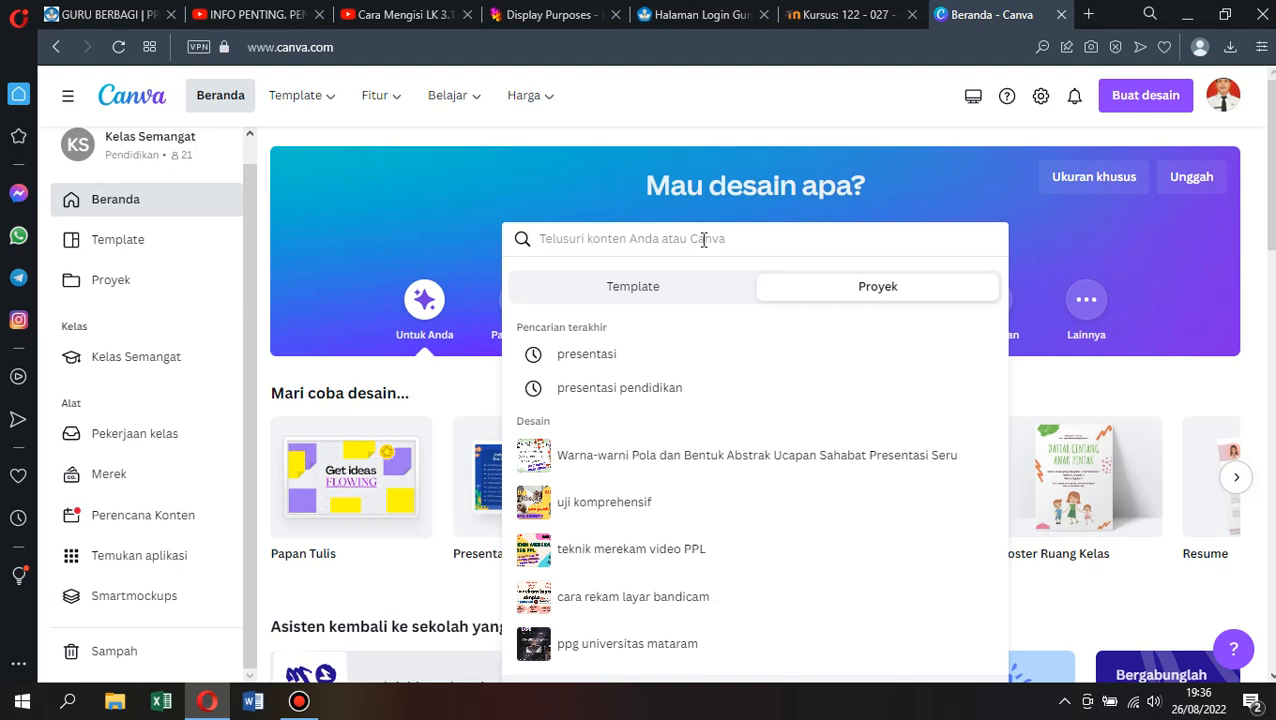
{"action": "type", "text": "presentas"}
{"action": "key", "text": "BackSpace"}
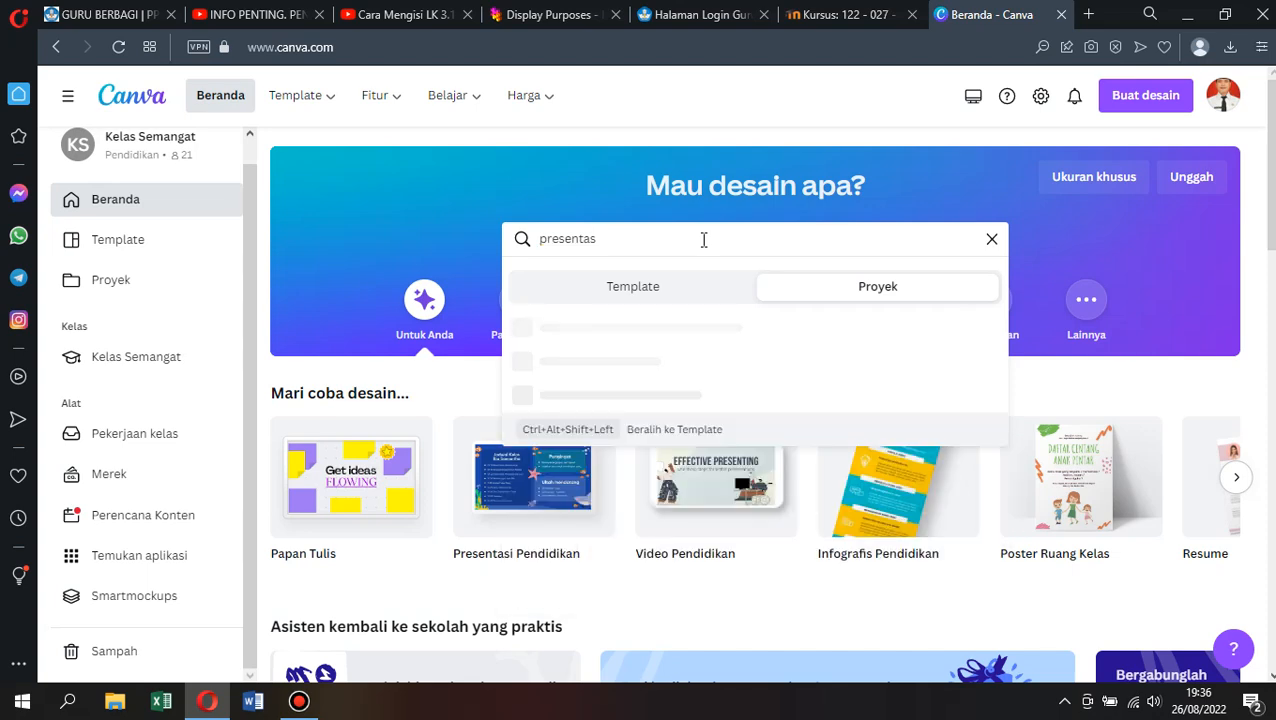
{"action": "type", "text": "i pendid"}
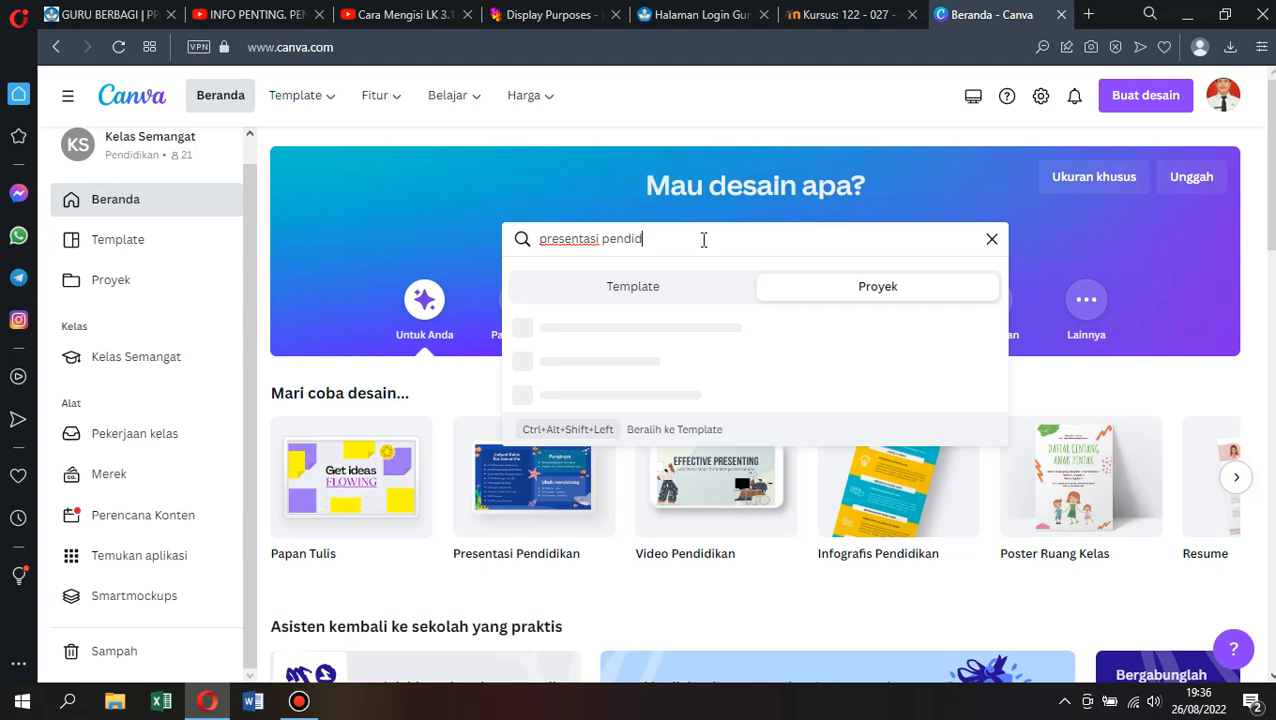
{"action": "type", "text": "i"}
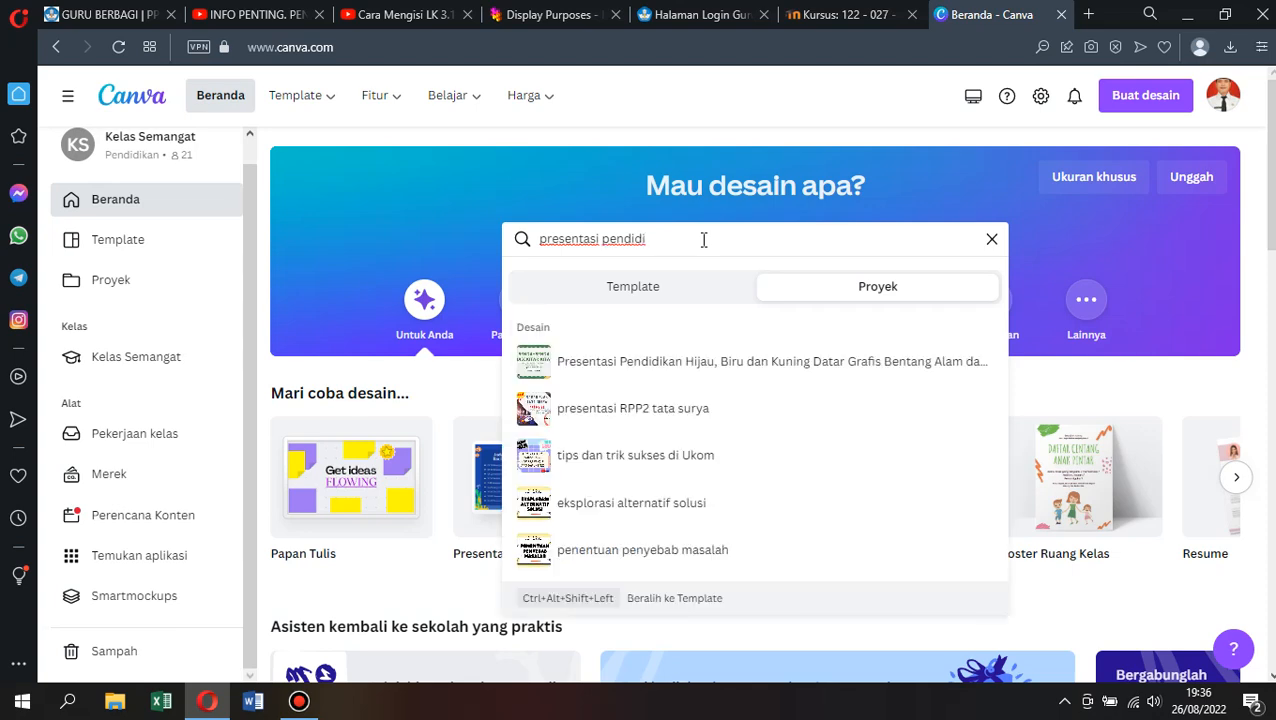
{"action": "type", "text": "kan"}
{"action": "key", "text": "Return"}
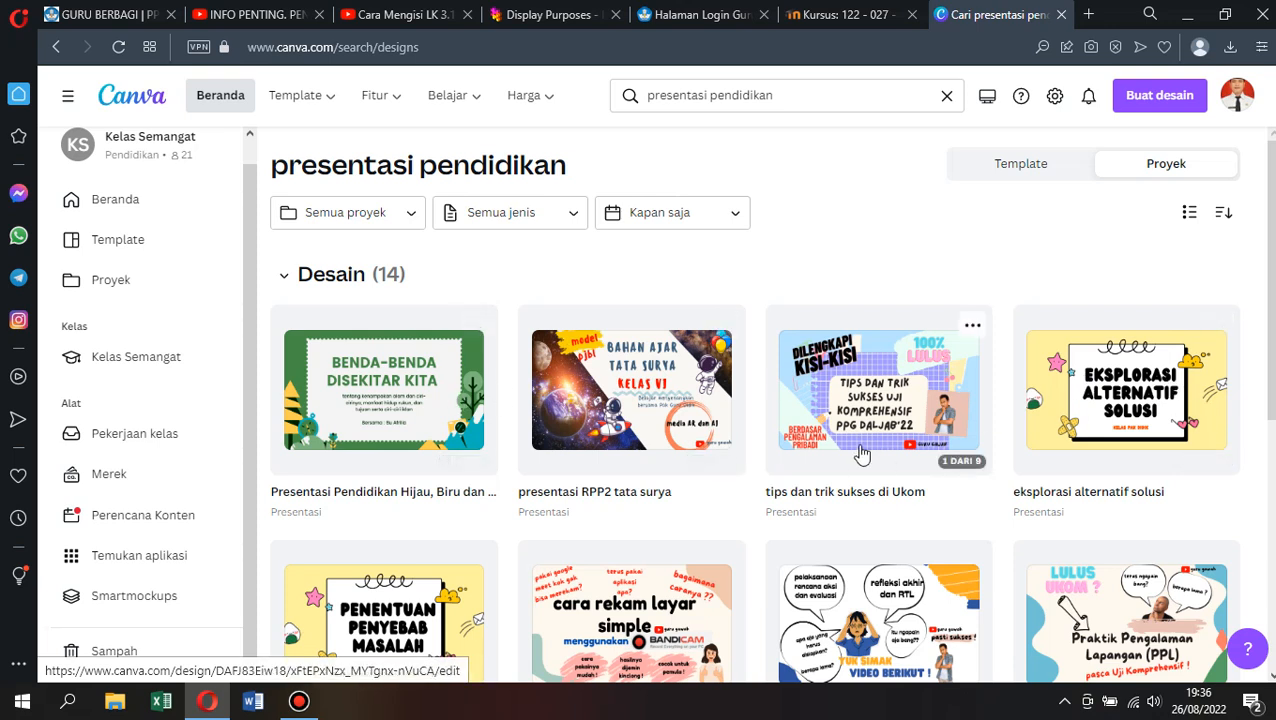
Return to the home page and search the templates for "presentasi pendidikan".
{"action": "left_click", "coordinate": [116, 200]}
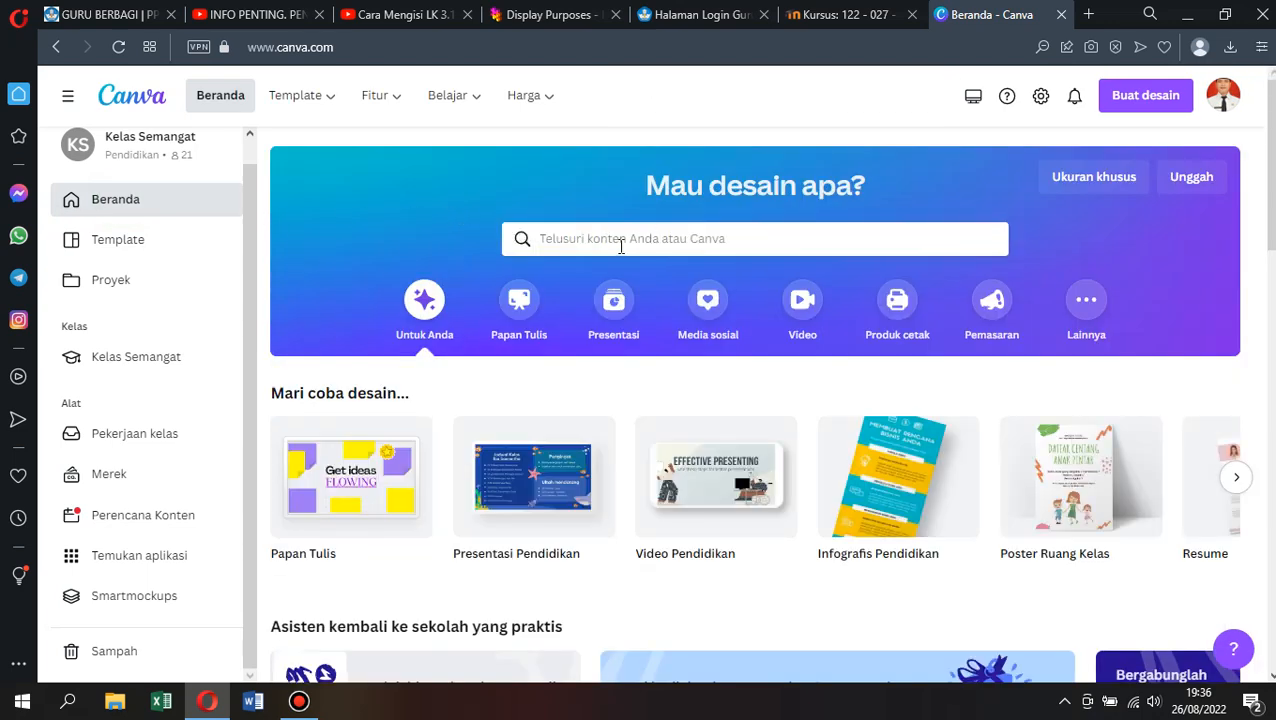
{"action": "left_click", "coordinate": [648, 238]}
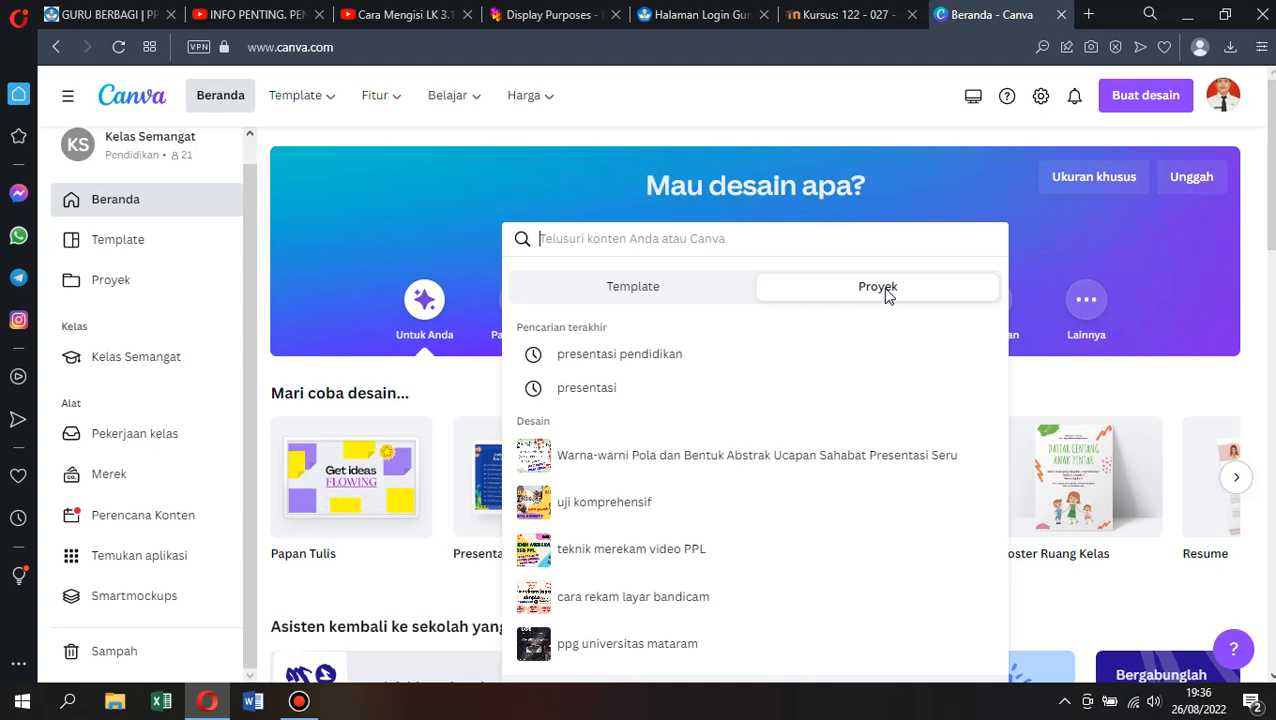
{"action": "left_click", "coordinate": [658, 288]}
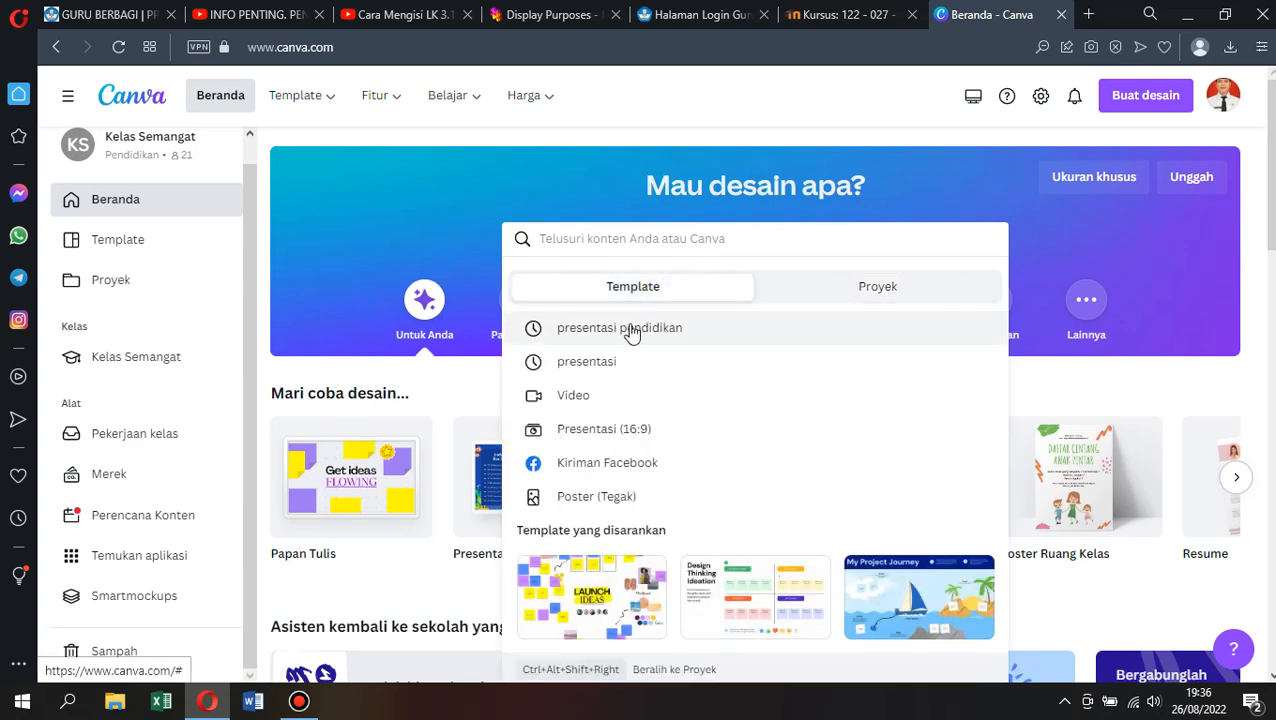
{"action": "left_click", "coordinate": [631, 330]}
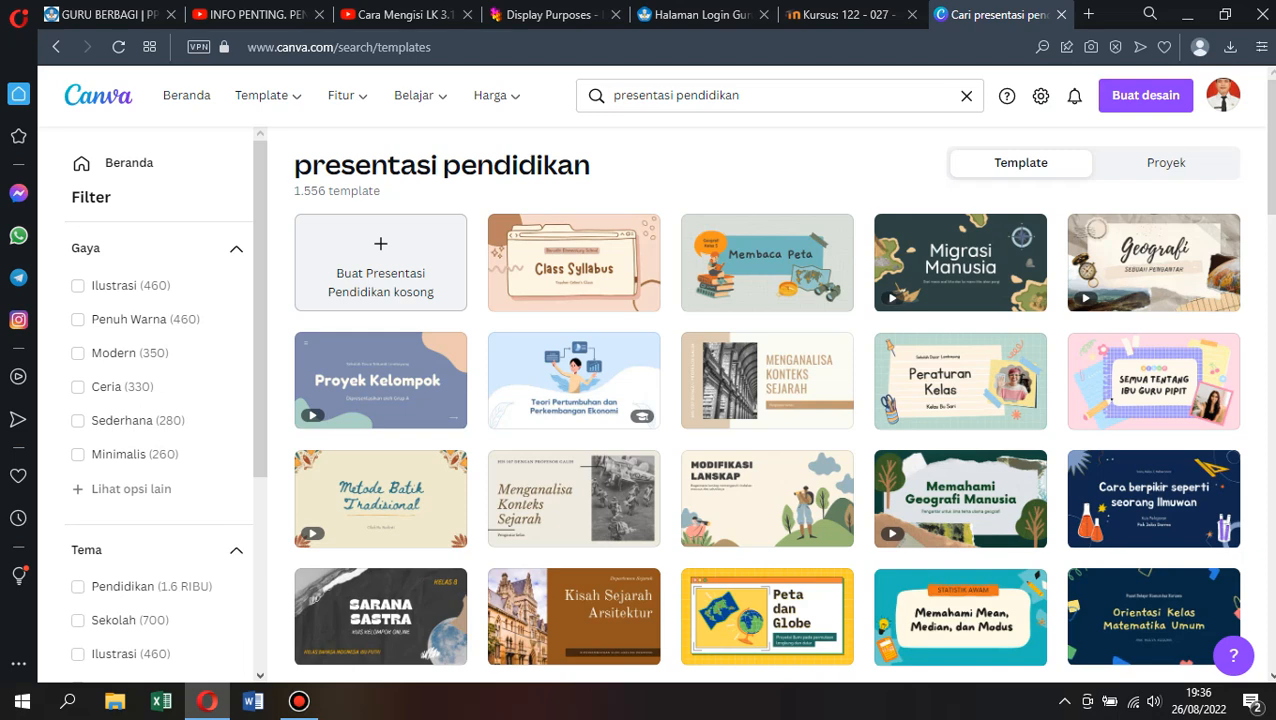
Browse the template results and open the "Dasar-Dasar Subject Verb Agreement" presentation template as a new design.
{"action": "scroll", "coordinate": [767, 400], "scroll_direction": "down", "scroll_amount": 1}
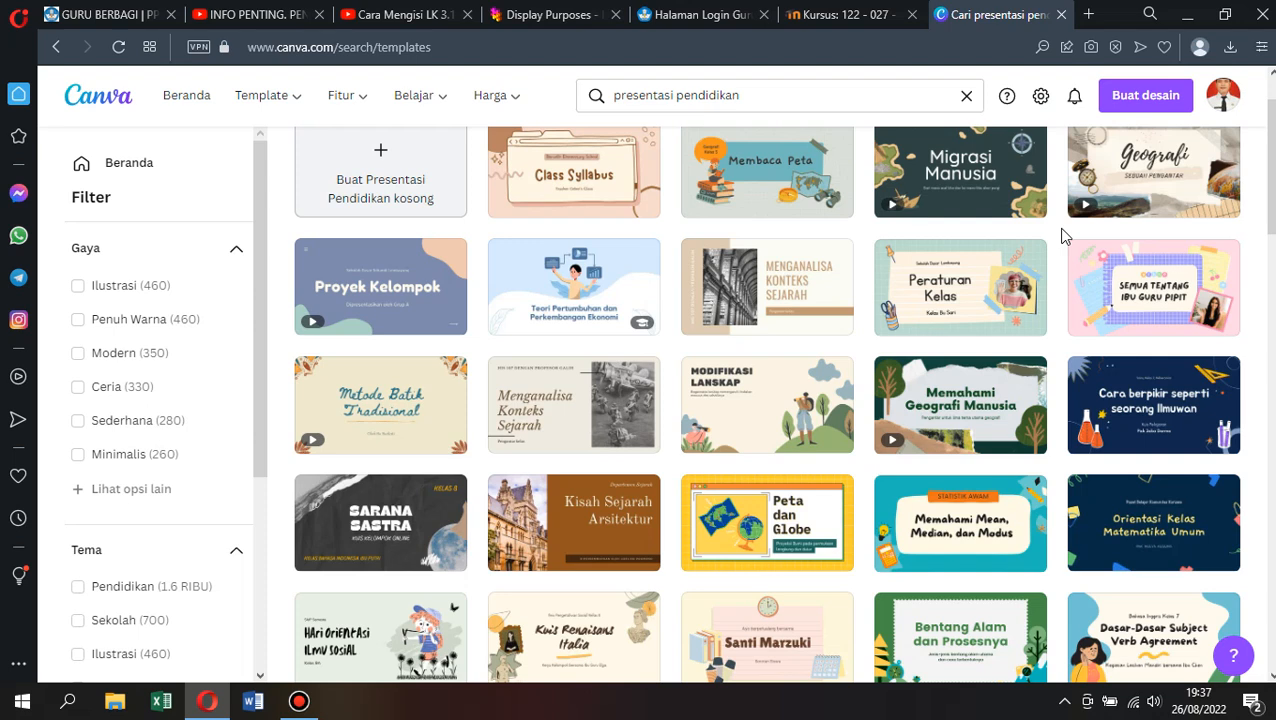
{"action": "mouse_move", "coordinate": [953, 285]}
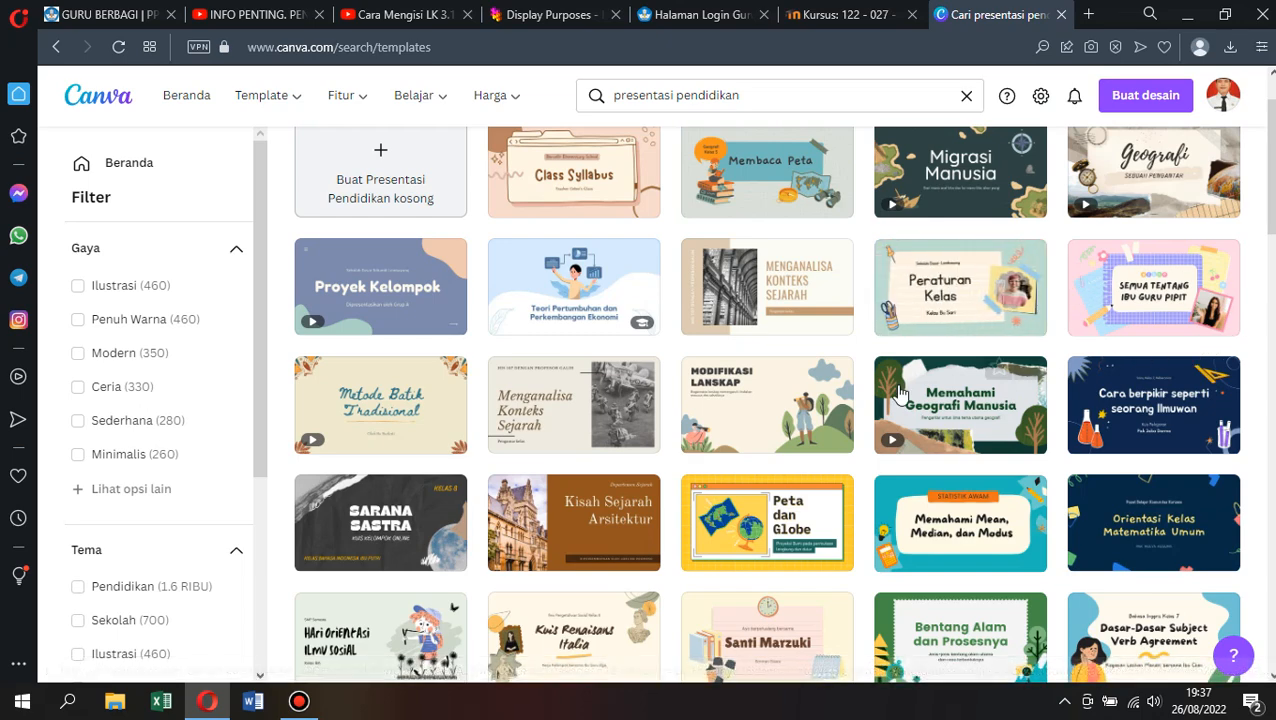
{"action": "scroll", "coordinate": [880, 392], "scroll_direction": "down", "scroll_amount": 2}
{"action": "scroll", "coordinate": [880, 392], "scroll_direction": "down", "scroll_amount": 2}
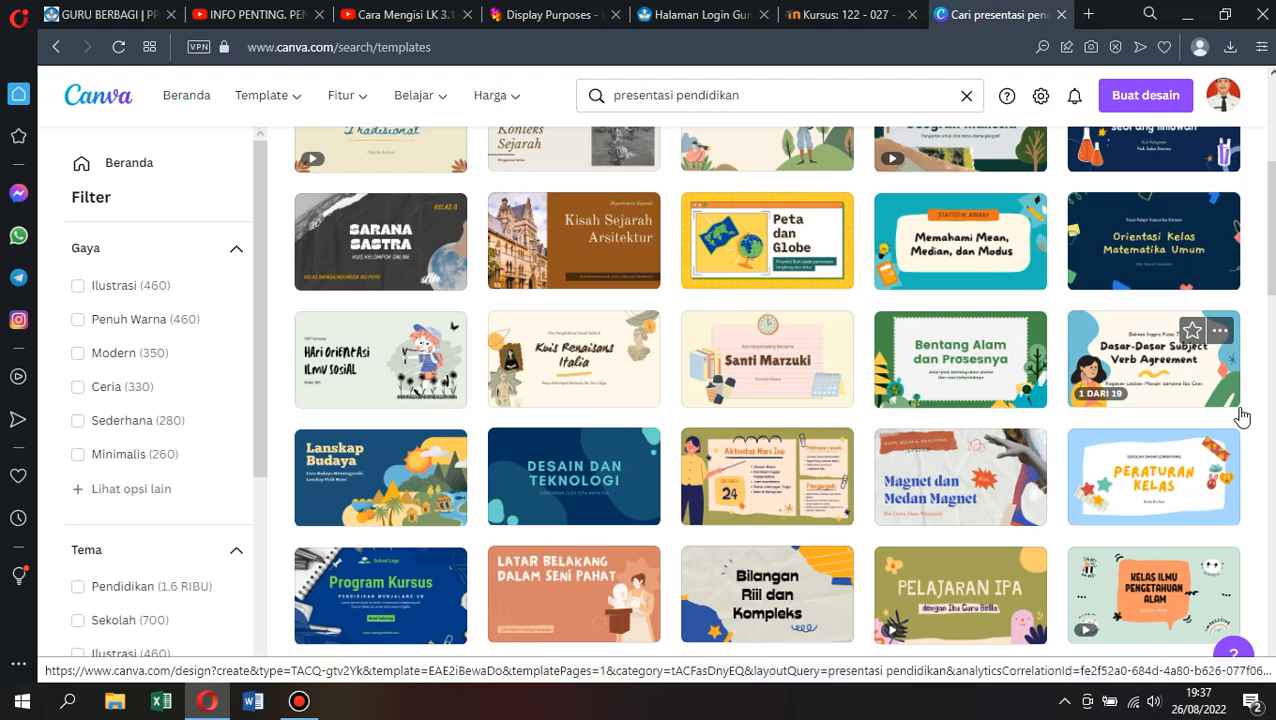
{"action": "scroll", "coordinate": [767, 405], "scroll_direction": "up", "scroll_amount": 1}
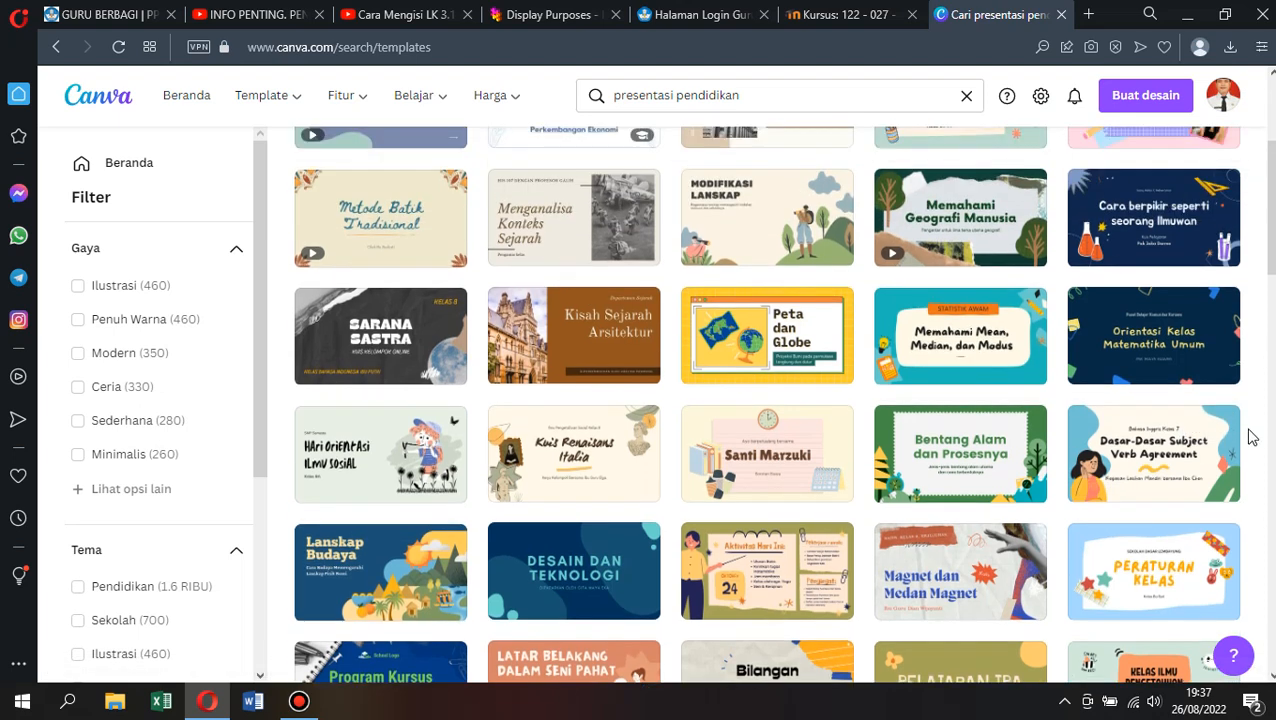
{"action": "left_click", "coordinate": [1157, 447]}
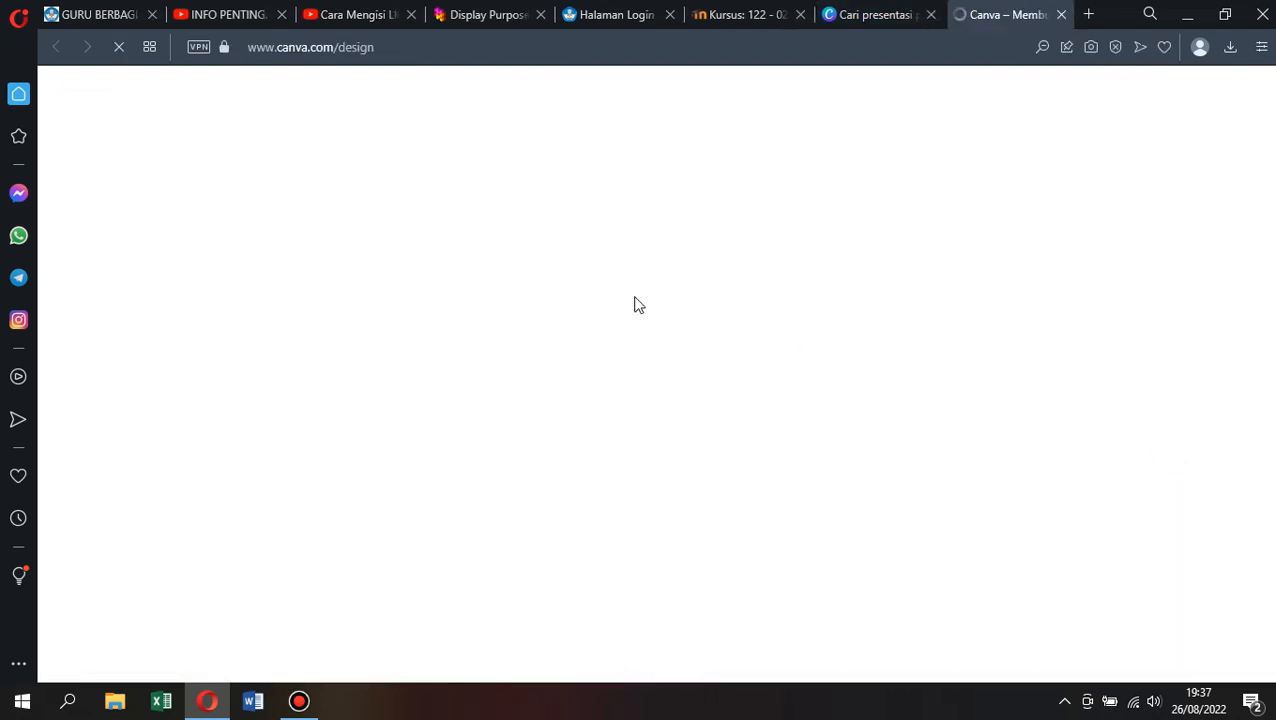
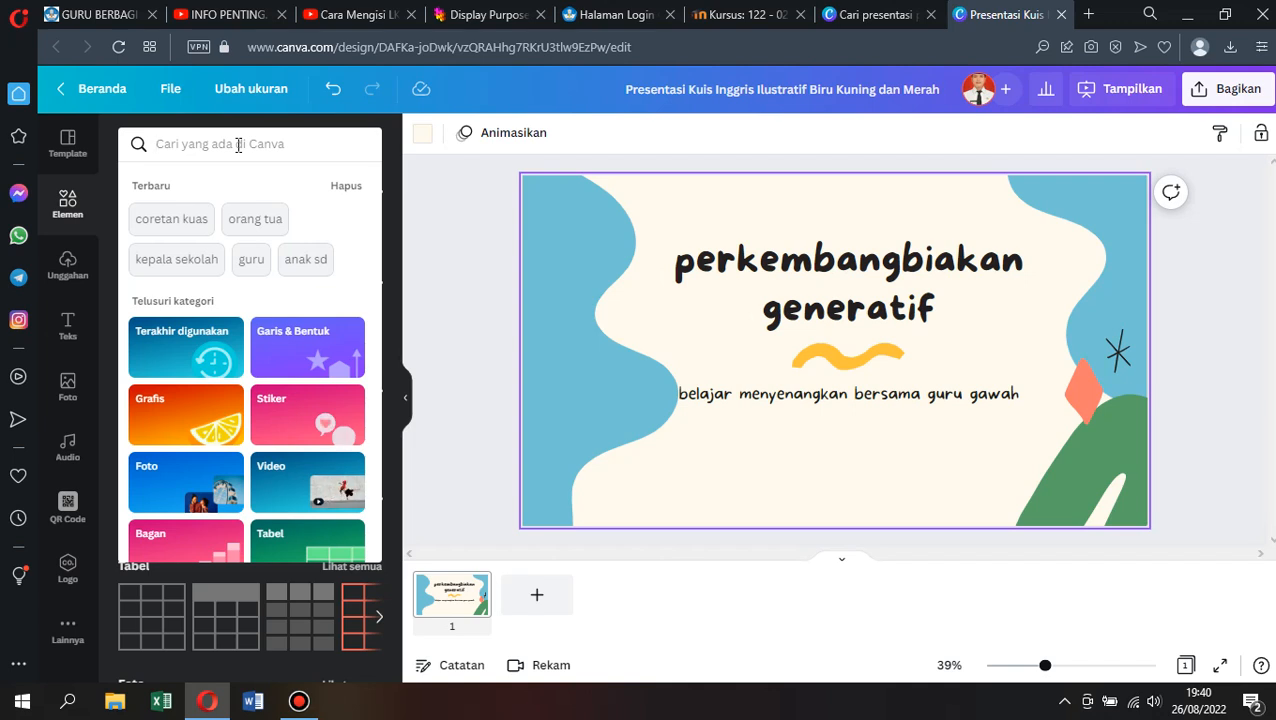
Search the elements for "jagung" and browse the graphics results.
{"action": "type", "text": "jagung"}
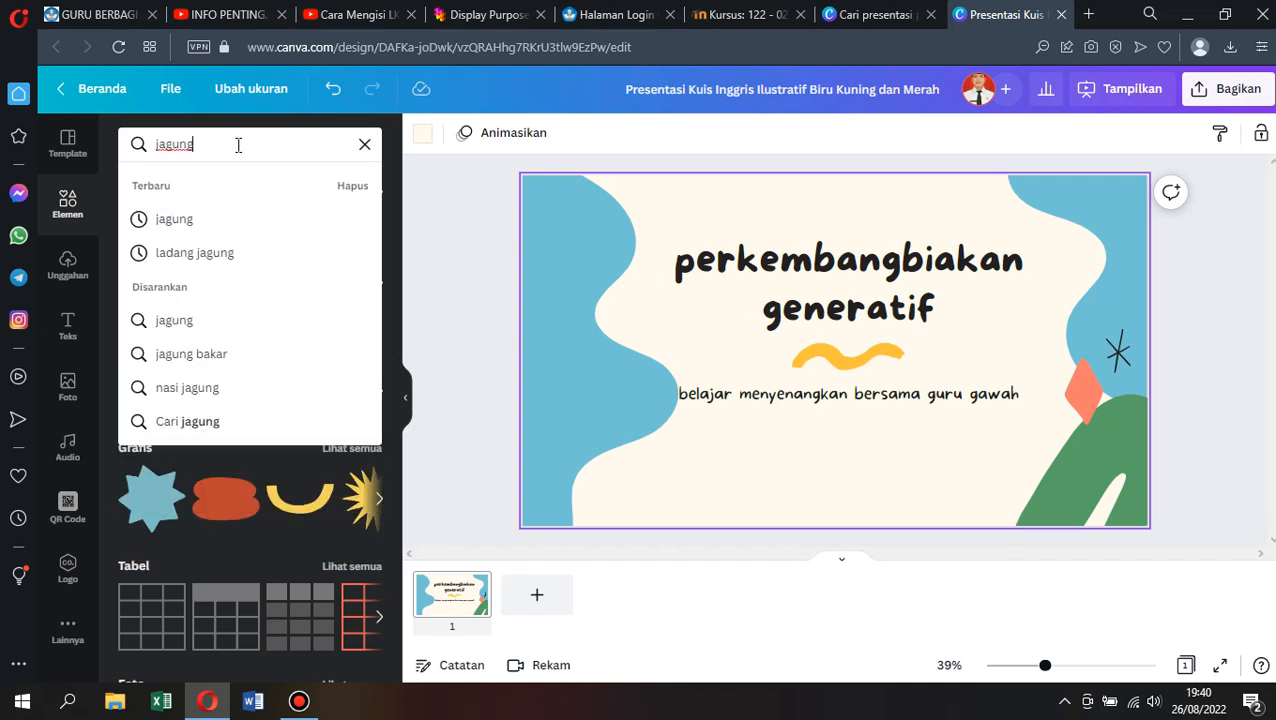
{"action": "key", "text": "Return"}
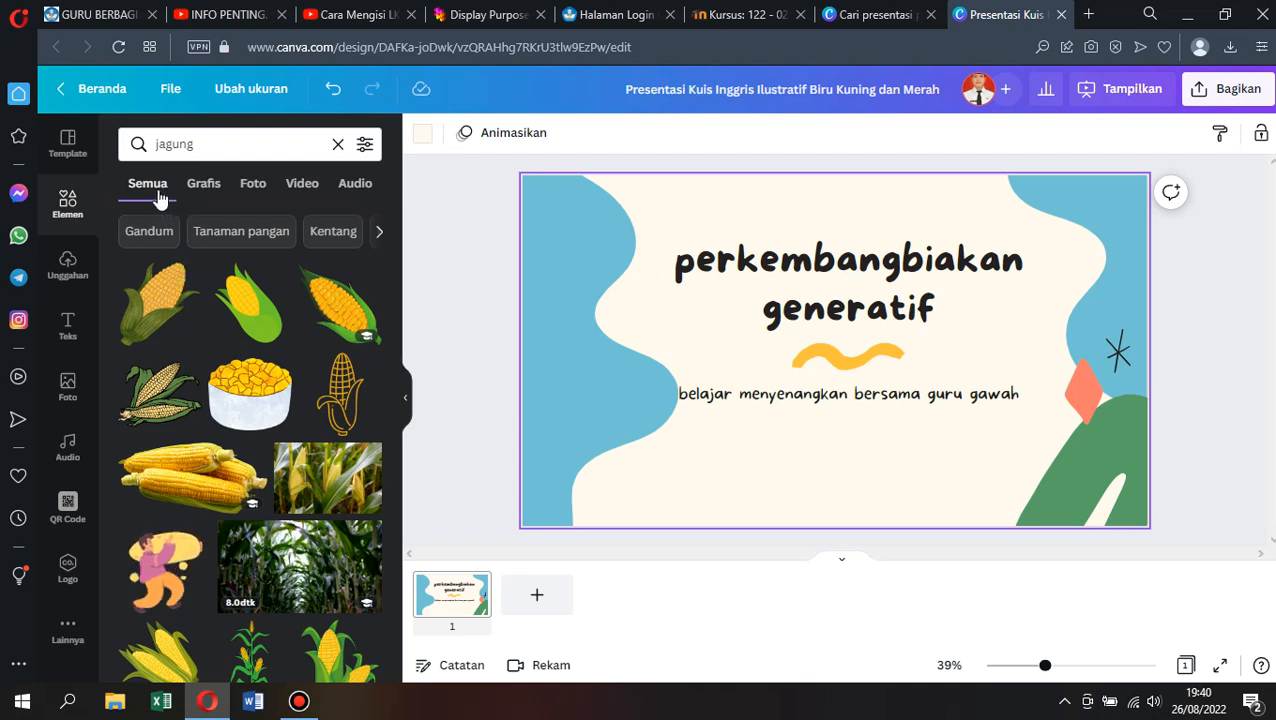
{"action": "left_click", "coordinate": [216, 190]}
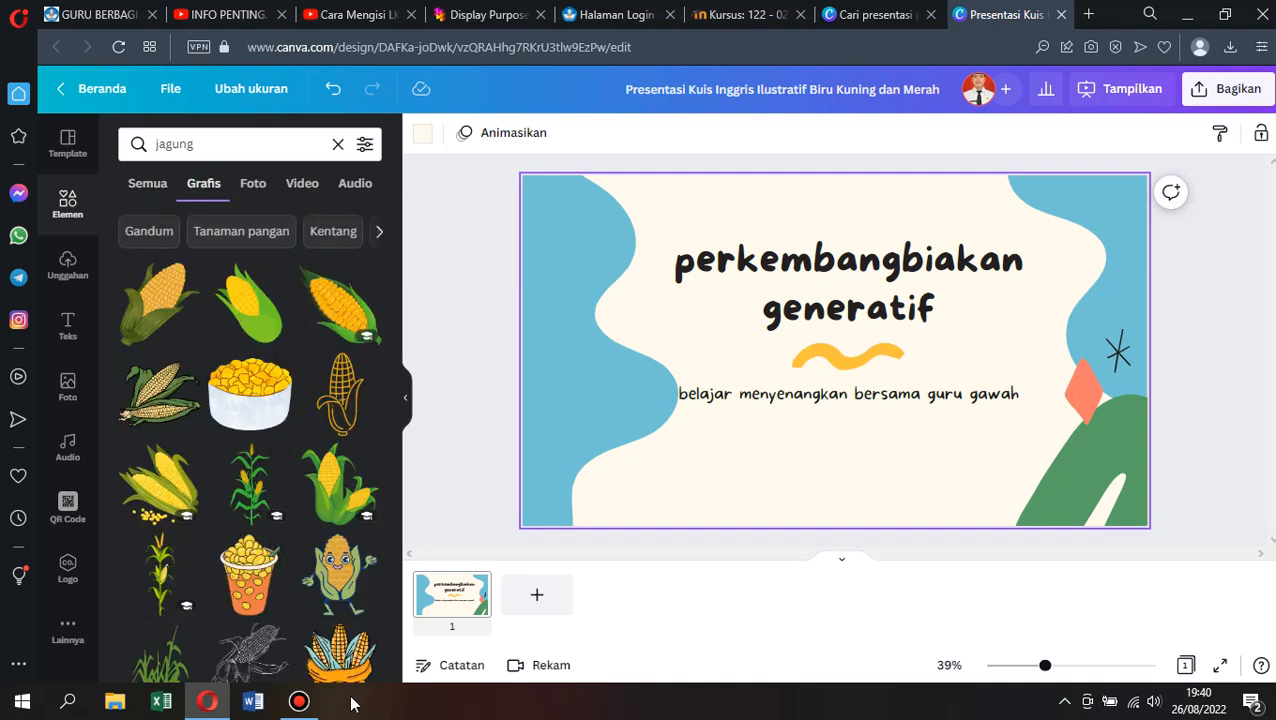
{"action": "scroll", "coordinate": [324, 571], "scroll_direction": "down", "scroll_amount": 5}
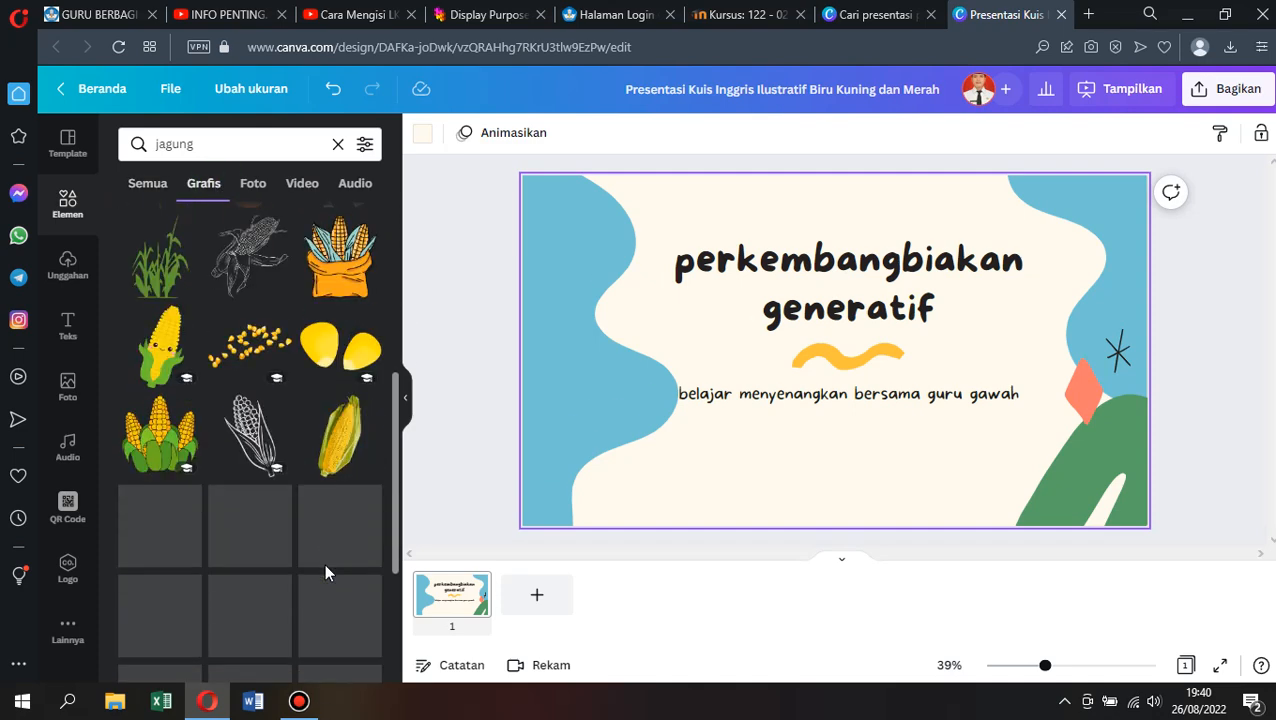
{"action": "scroll", "coordinate": [323, 568], "scroll_direction": "up", "scroll_amount": 5}
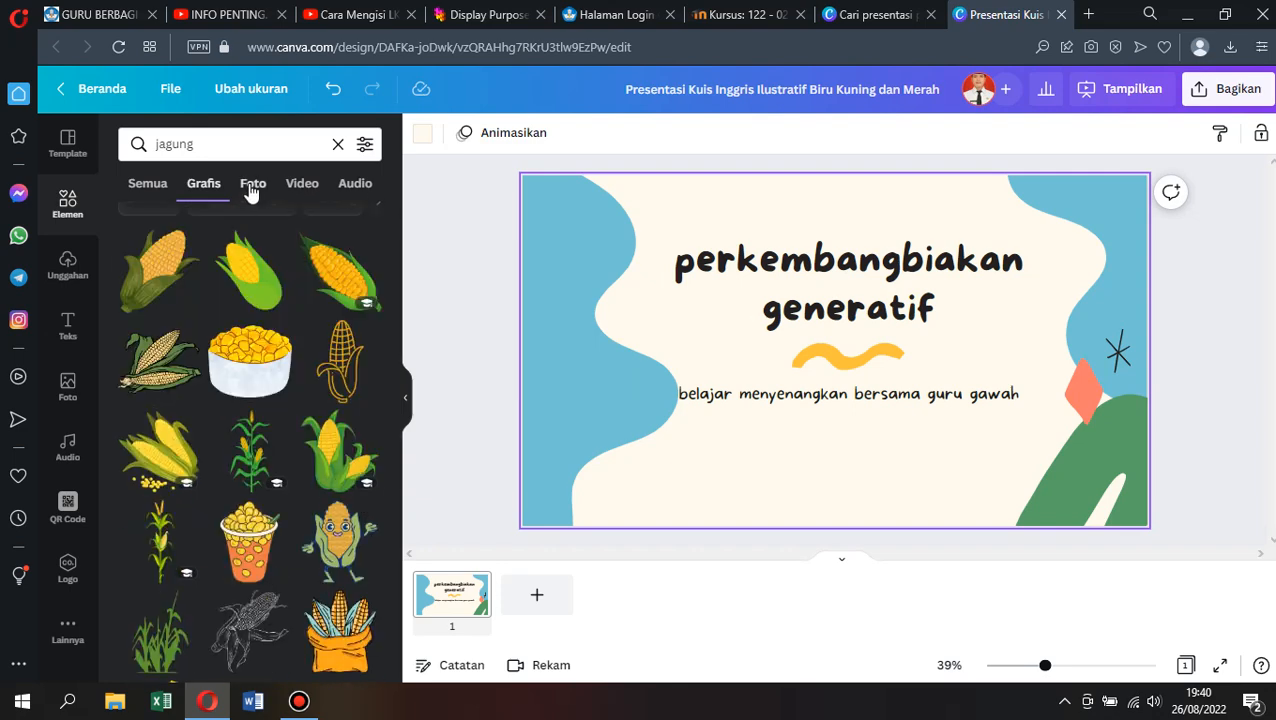
Look through the photo, video and audio results for "jagung" and return to all results.
{"action": "left_click", "coordinate": [252, 188]}
{"action": "scroll", "coordinate": [286, 380], "scroll_direction": "down", "scroll_amount": 2}
{"action": "scroll", "coordinate": [286, 380], "scroll_direction": "down", "scroll_amount": 4}
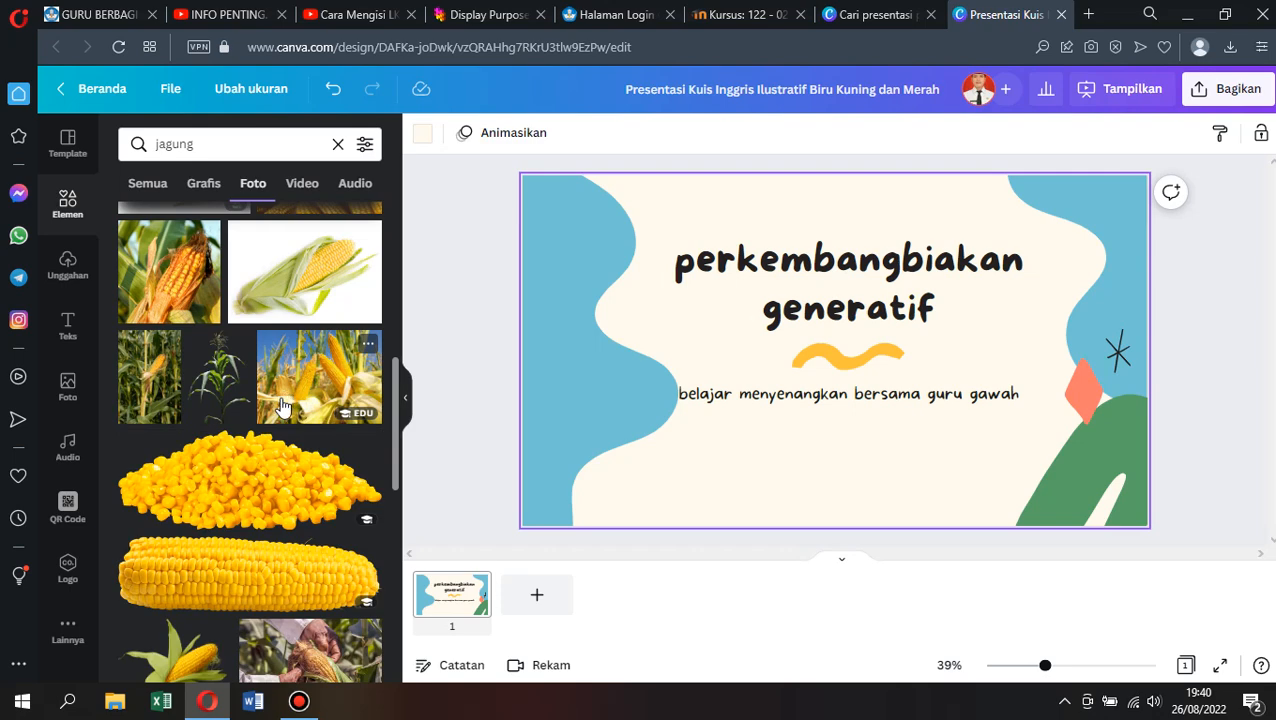
{"action": "left_click", "coordinate": [305, 182]}
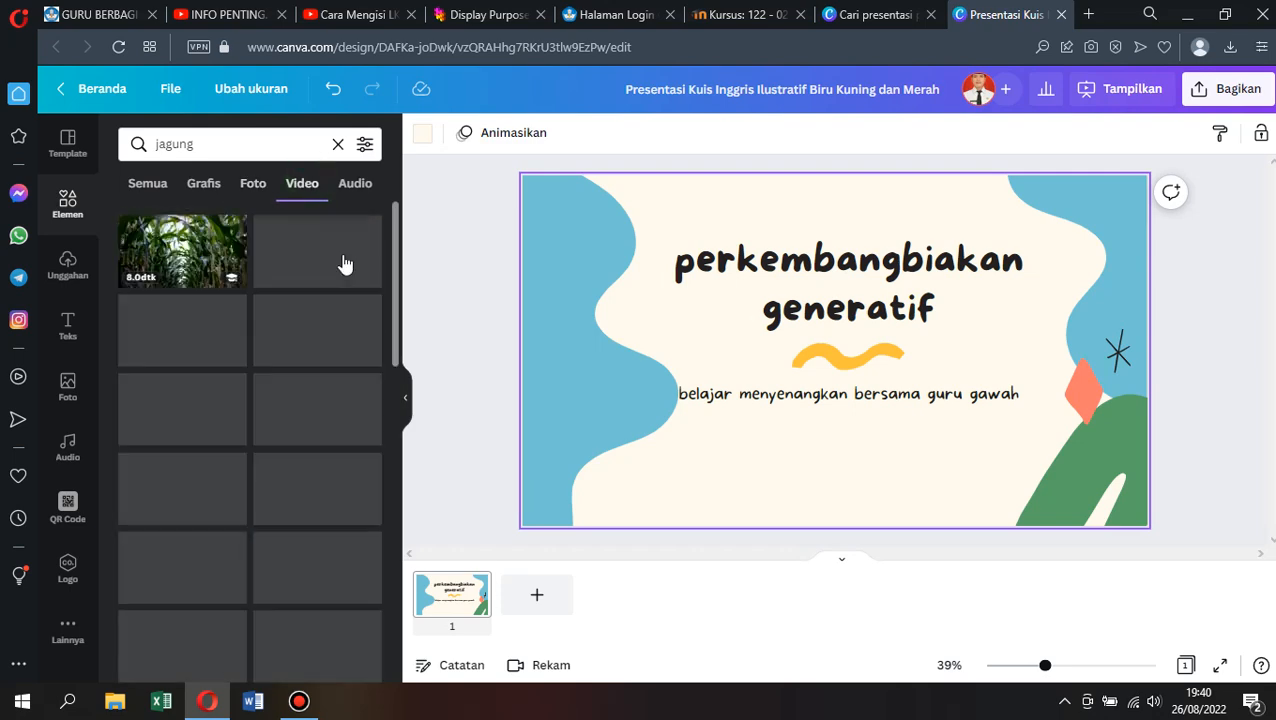
{"action": "left_click", "coordinate": [354, 188]}
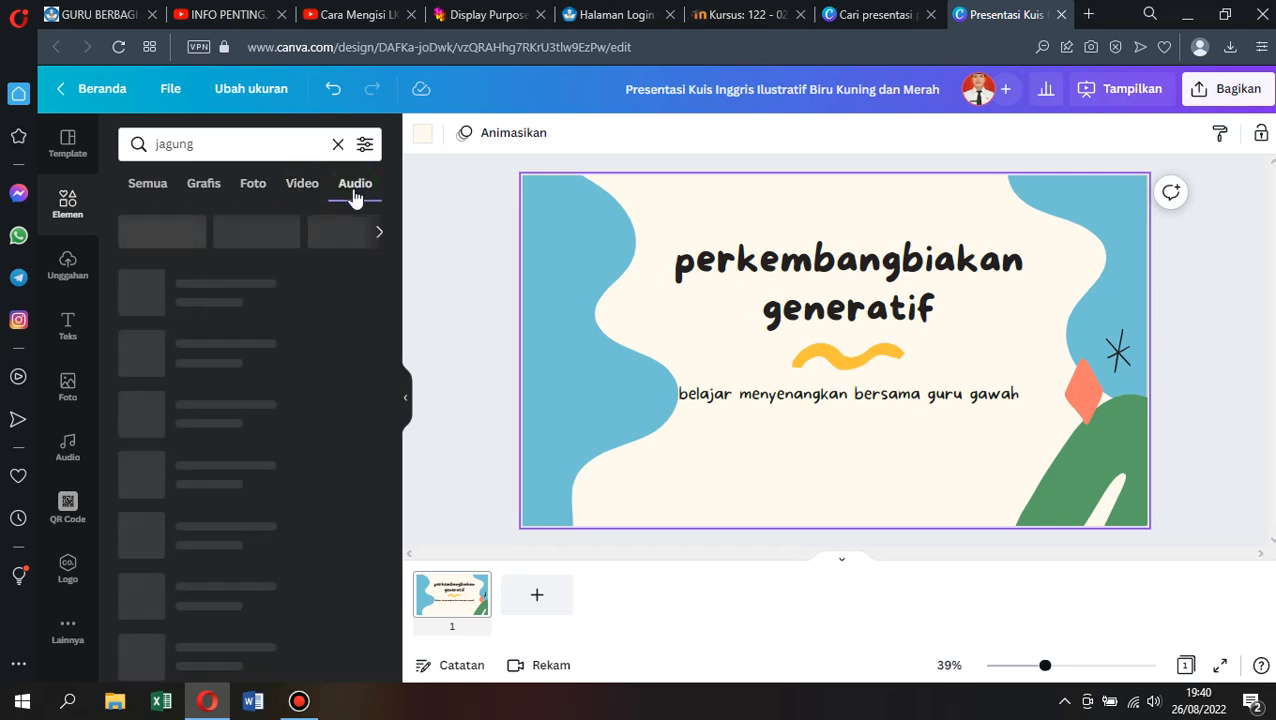
{"action": "left_click", "coordinate": [147, 185]}
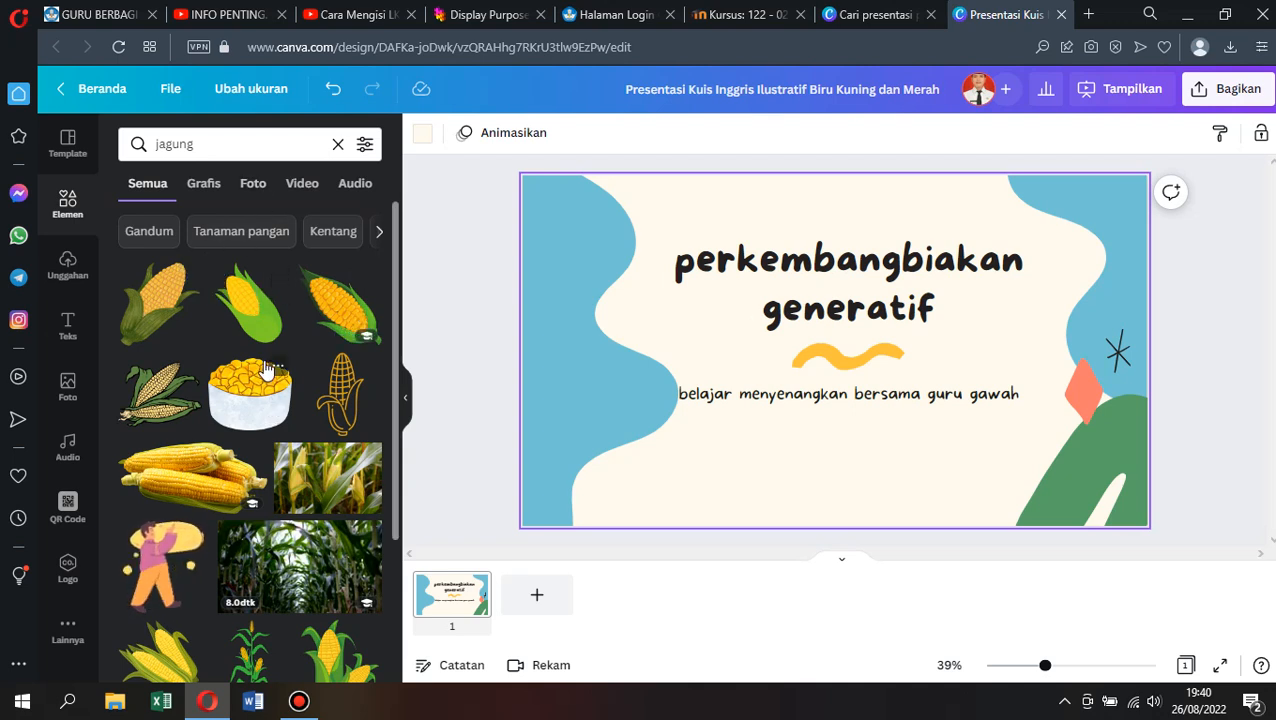
Add the single corn cob with green husk to the slide, shrink it and place it near the slide's left edge.
{"action": "left_click", "coordinate": [340, 320]}
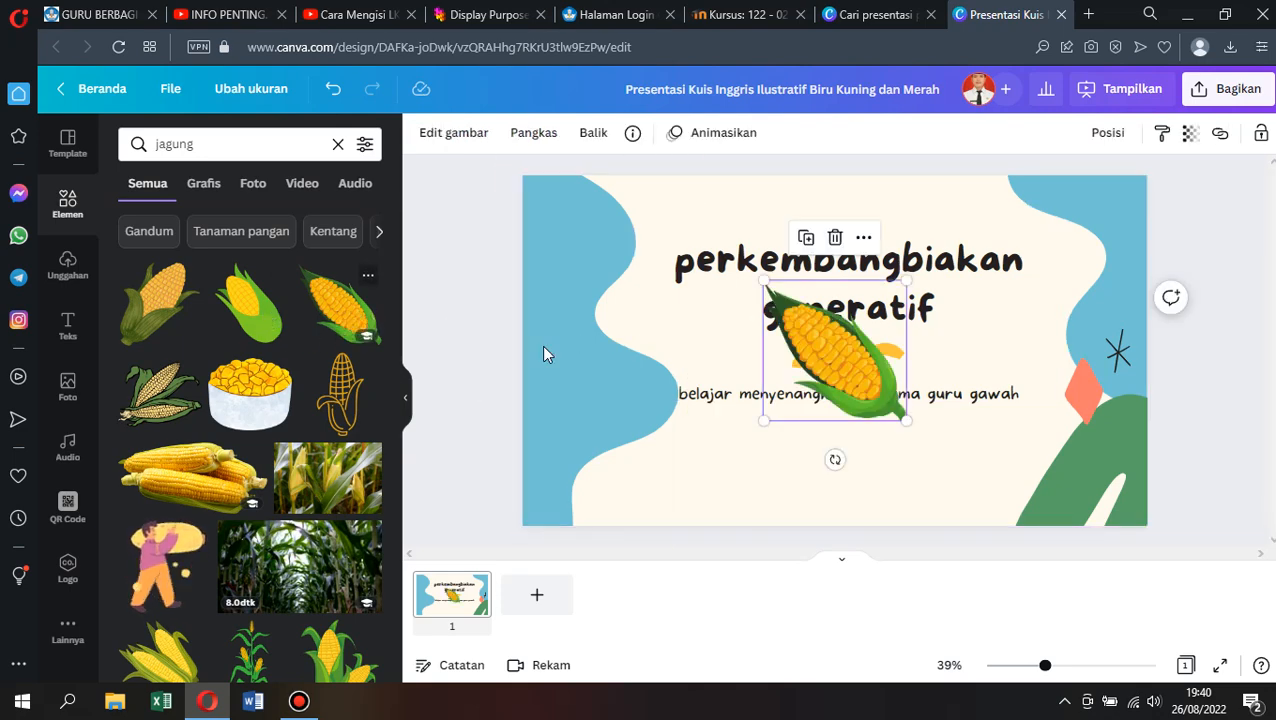
{"action": "left_click_drag", "start_coordinate": [849, 366], "coordinate": [633, 450]}
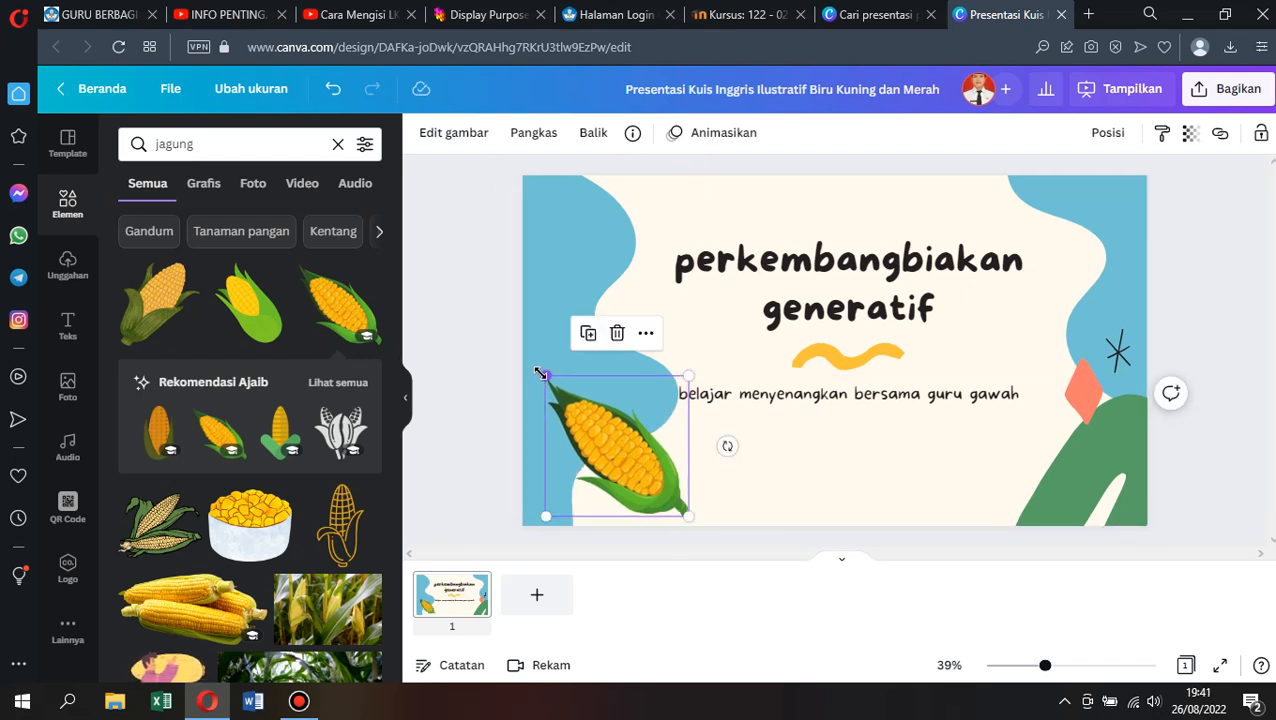
{"action": "left_click_drag", "start_coordinate": [541, 374], "coordinate": [595, 427]}
{"action": "left_click_drag", "start_coordinate": [650, 472], "coordinate": [601, 425]}
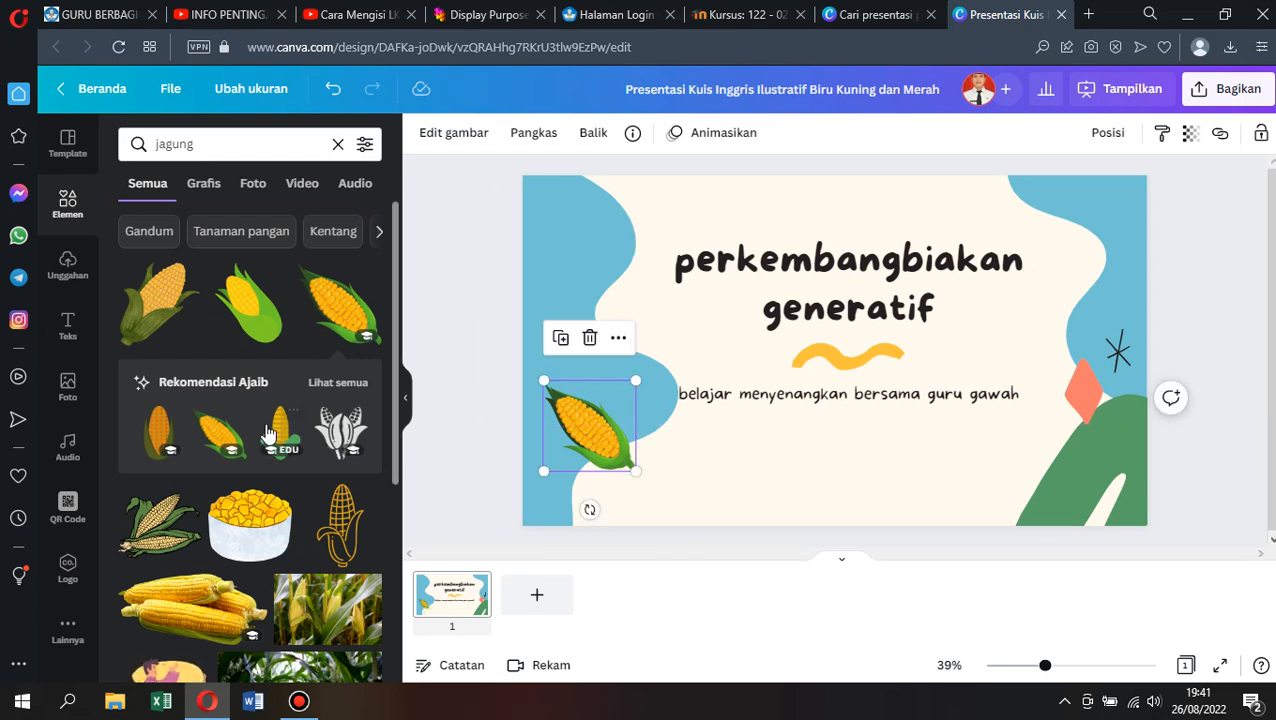
Add the corn bunch with loose kernels, place it above the single cob and shrink it slightly.
{"action": "scroll", "coordinate": [258, 436], "scroll_direction": "down", "scroll_amount": 3}
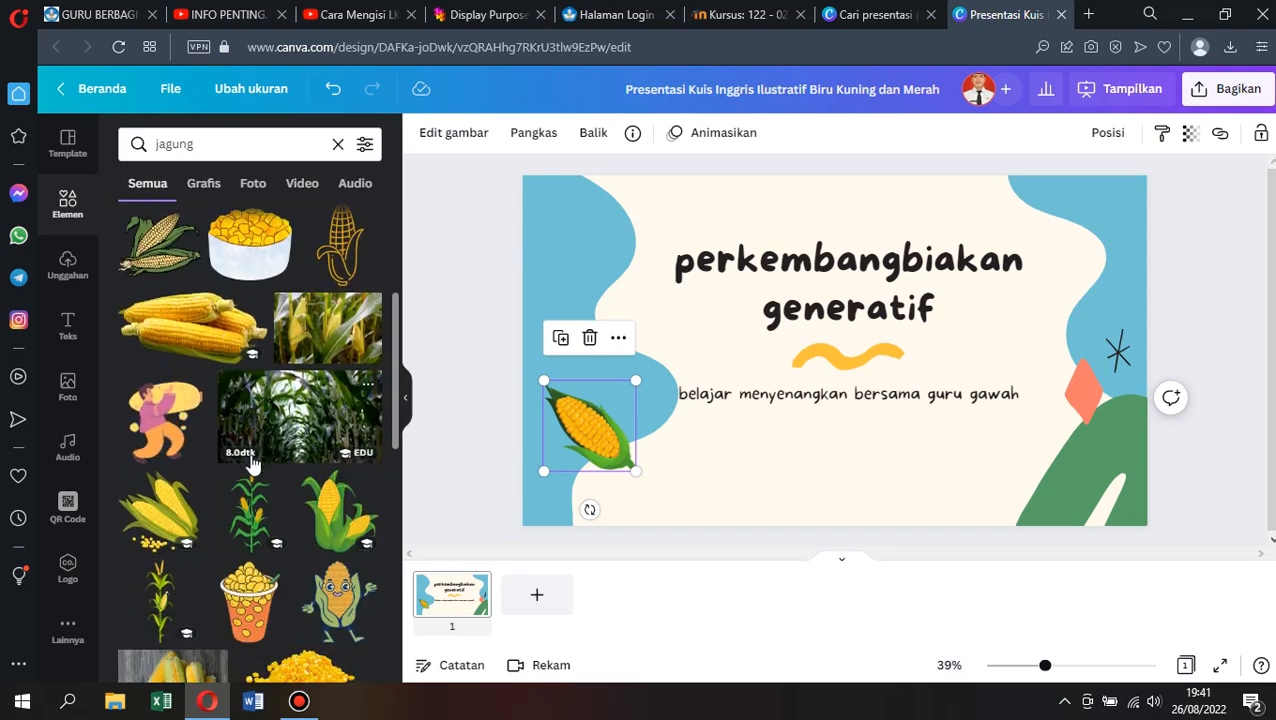
{"action": "left_click", "coordinate": [167, 519]}
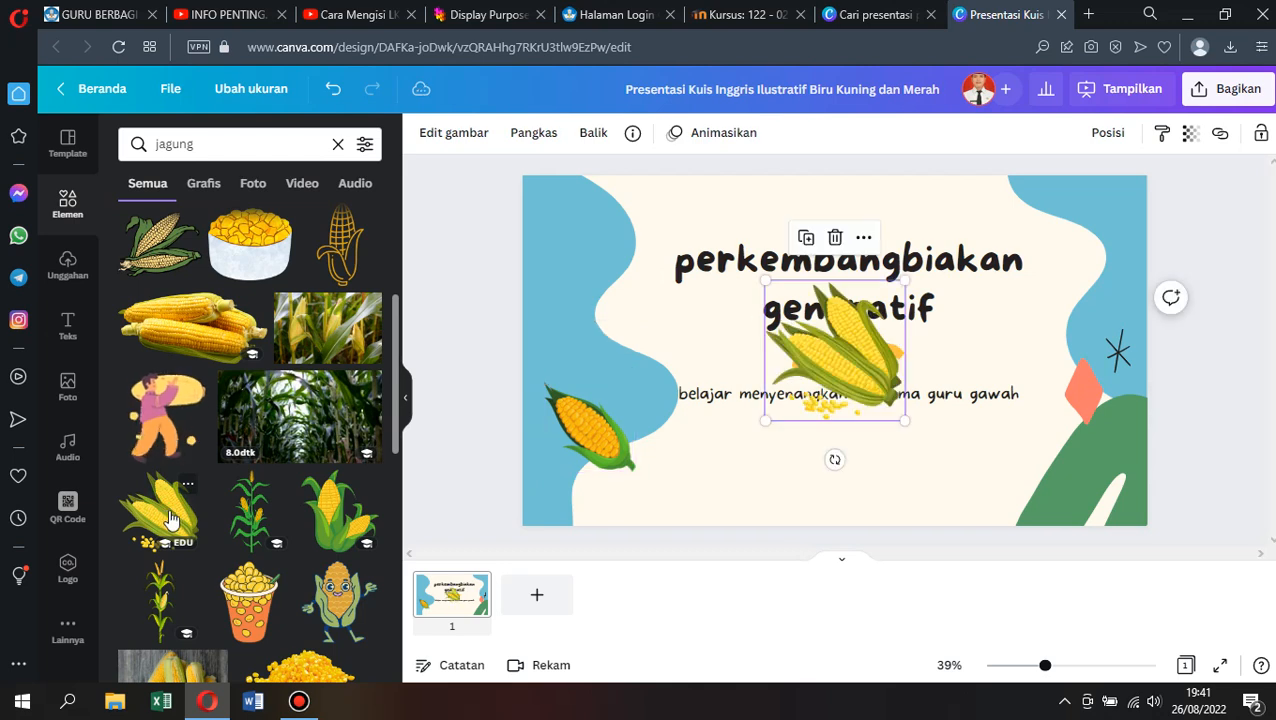
{"action": "left_click_drag", "start_coordinate": [836, 390], "coordinate": [640, 345]}
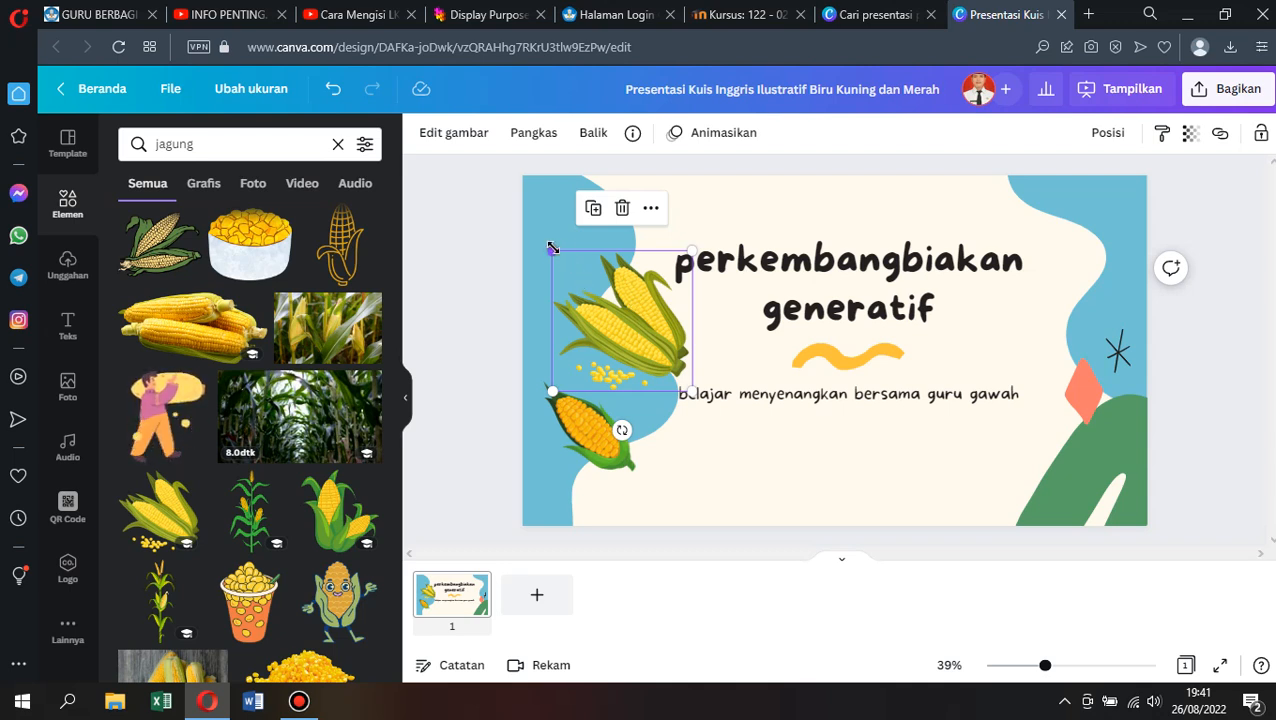
{"action": "left_click_drag", "start_coordinate": [555, 253], "coordinate": [568, 268]}
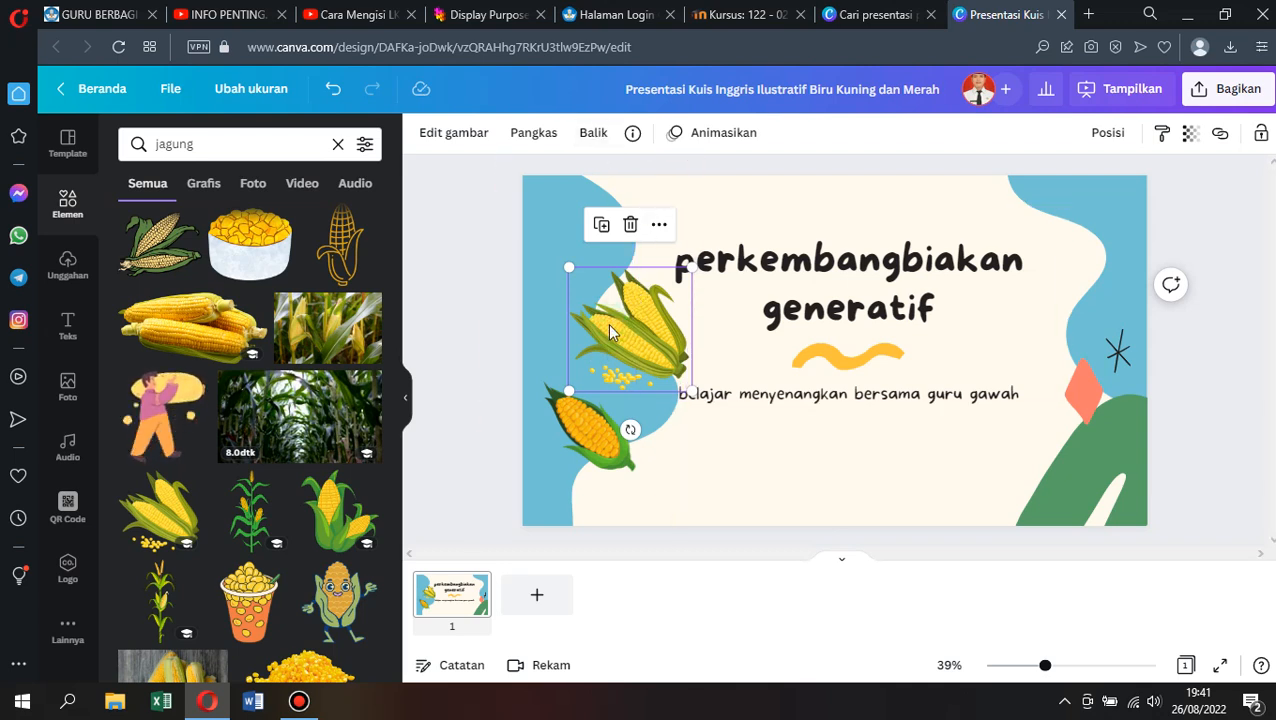
Flip the corn bunch graphic horizontally.
{"action": "left_click", "coordinate": [590, 138]}
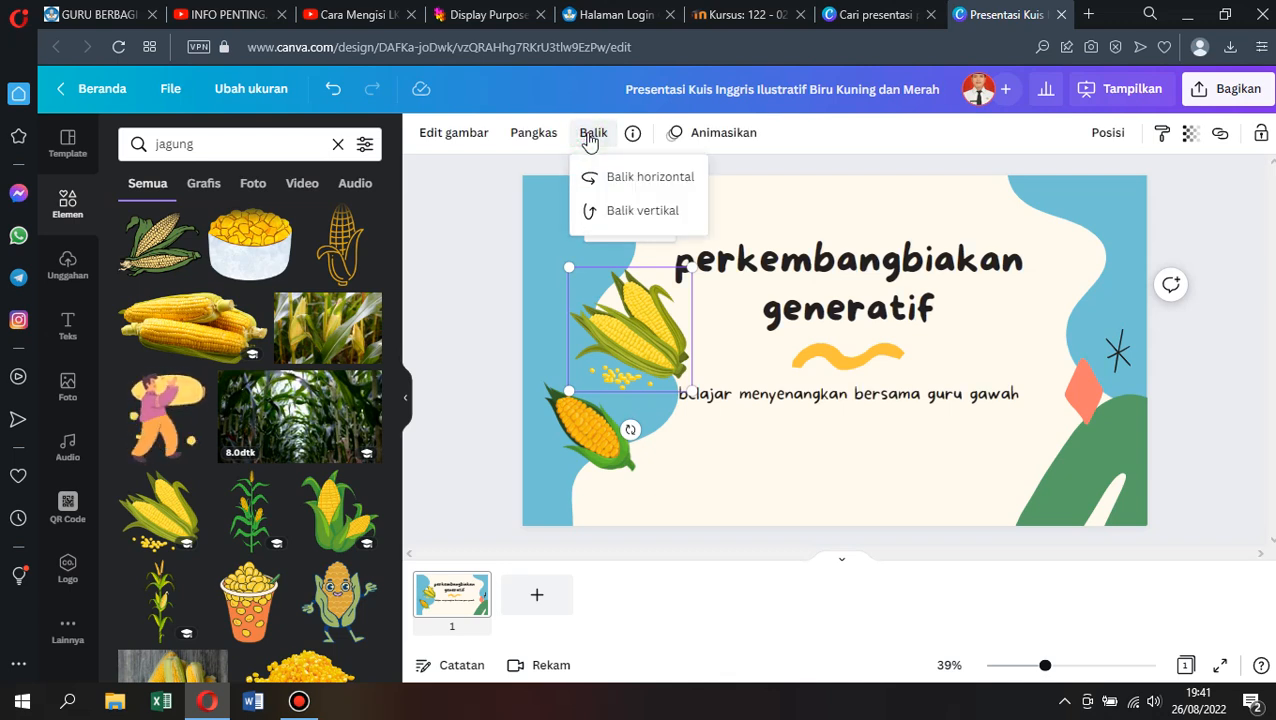
{"action": "left_click", "coordinate": [665, 184]}
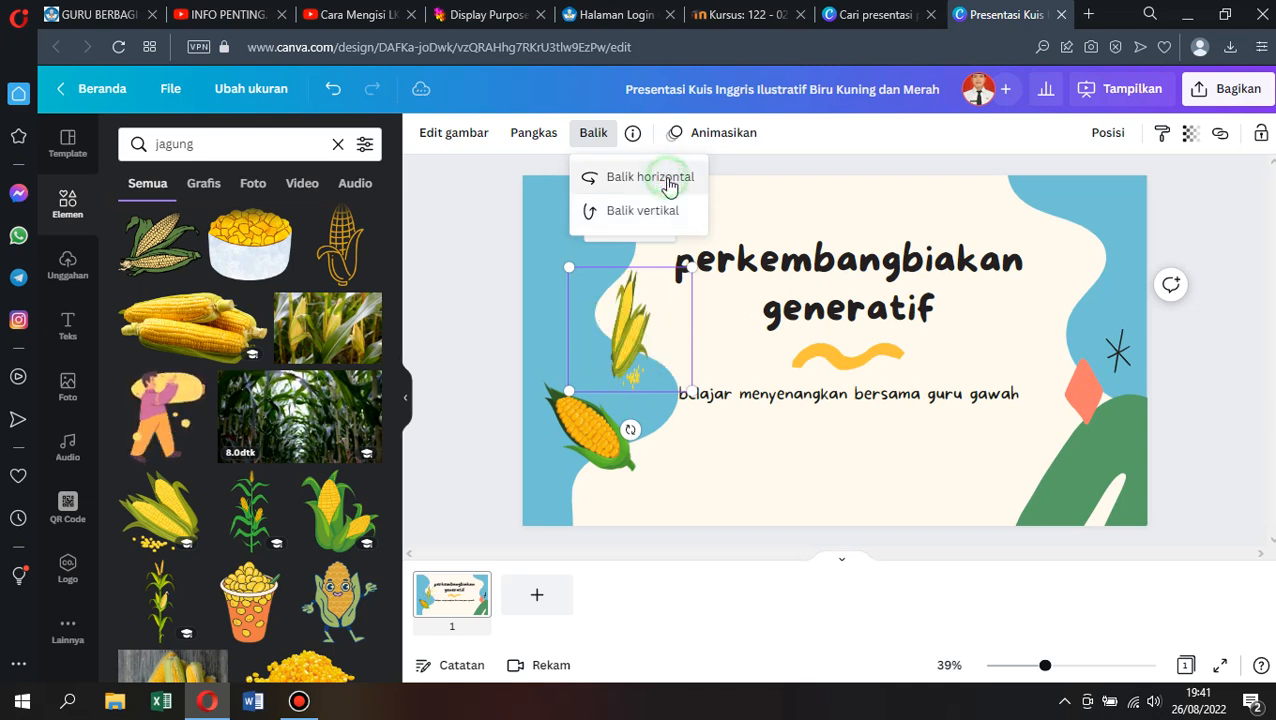
{"action": "left_click", "coordinate": [665, 184]}
Shrink both corn graphics to a similar size and line them up side by side in the slide's lower-left area.
{"action": "left_click_drag", "start_coordinate": [607, 340], "coordinate": [709, 477]}
{"action": "mouse_move", "coordinate": [610, 435]}
{"action": "left_mouse_down"}
{"action": "mouse_move", "coordinate": [588, 453]}
{"action": "mouse_move", "coordinate": [593, 468]}
{"action": "mouse_move", "coordinate": [609, 460]}
{"action": "left_mouse_up"}
{"action": "left_click_drag", "start_coordinate": [544, 412], "coordinate": [558, 426]}
{"action": "left_click", "coordinate": [735, 400]}
{"action": "left_click_drag", "start_coordinate": [759, 367], "coordinate": [724, 402]}
{"action": "left_click", "coordinate": [697, 455]}
{"action": "left_click_drag", "start_coordinate": [697, 455], "coordinate": [700, 478]}
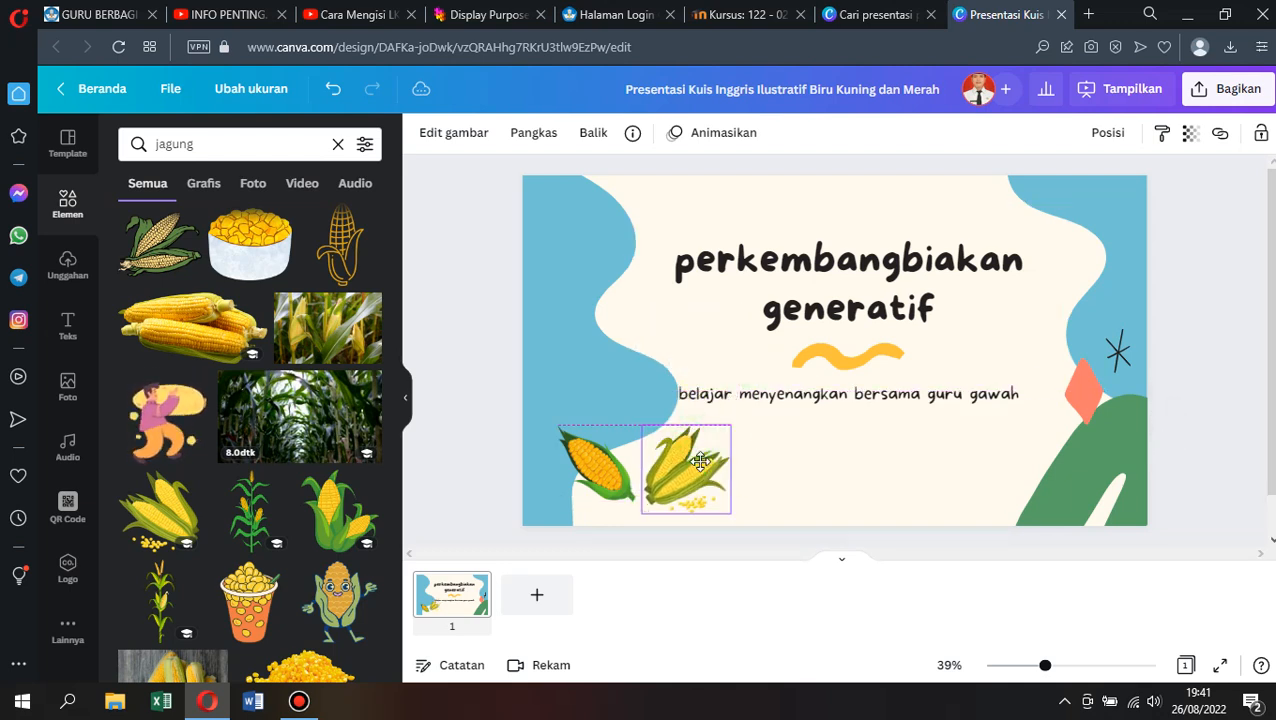
{"action": "left_click", "coordinate": [779, 463]}
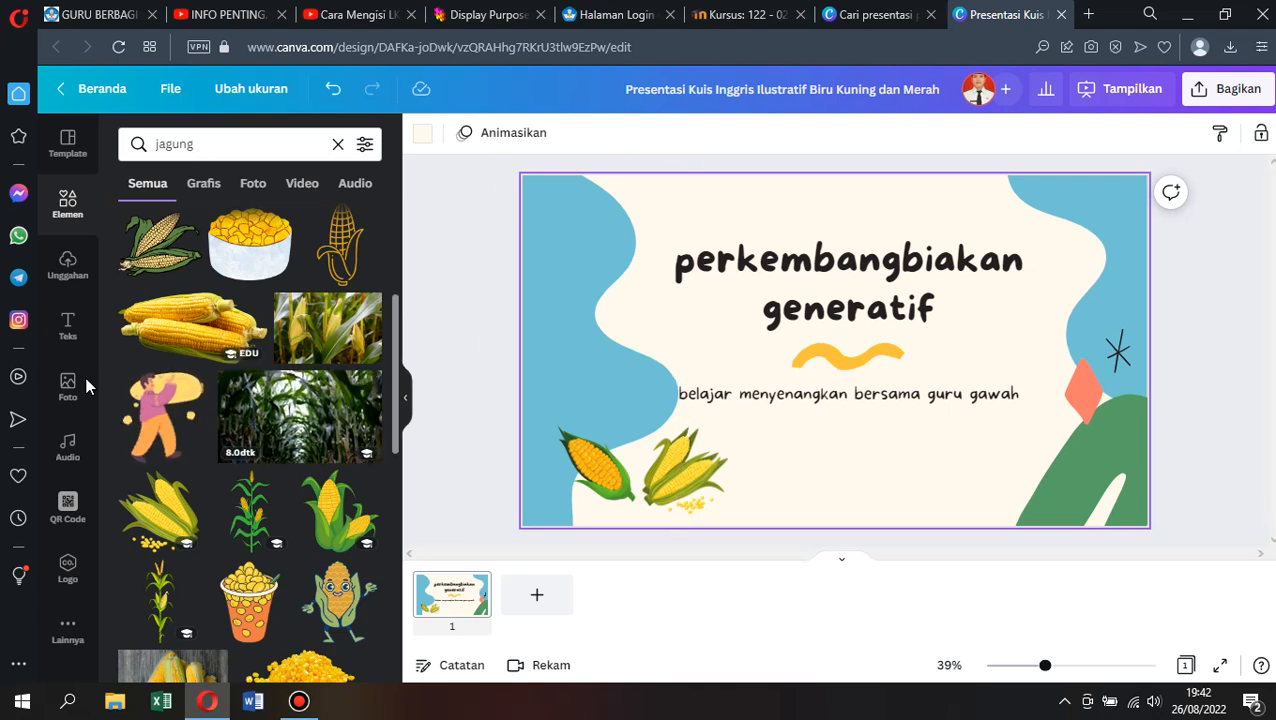
{"action": "left_click", "coordinate": [567, 342]}
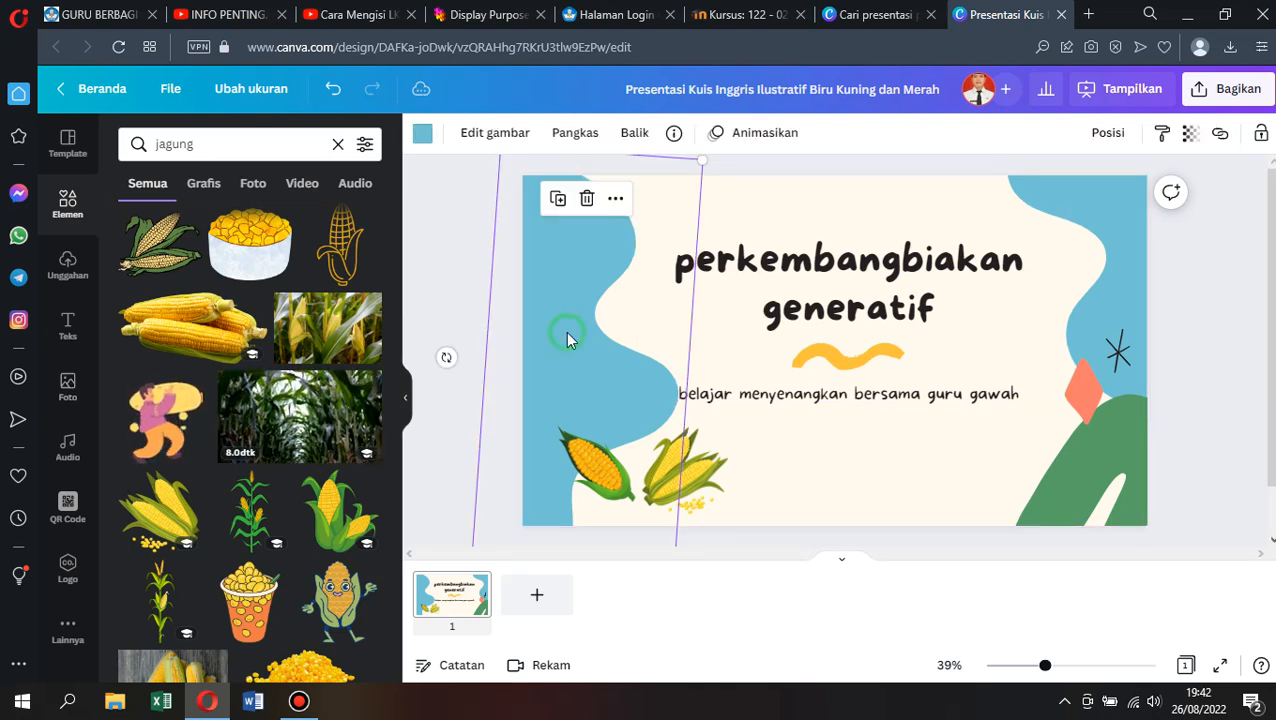
{"action": "left_click", "coordinate": [833, 194]}
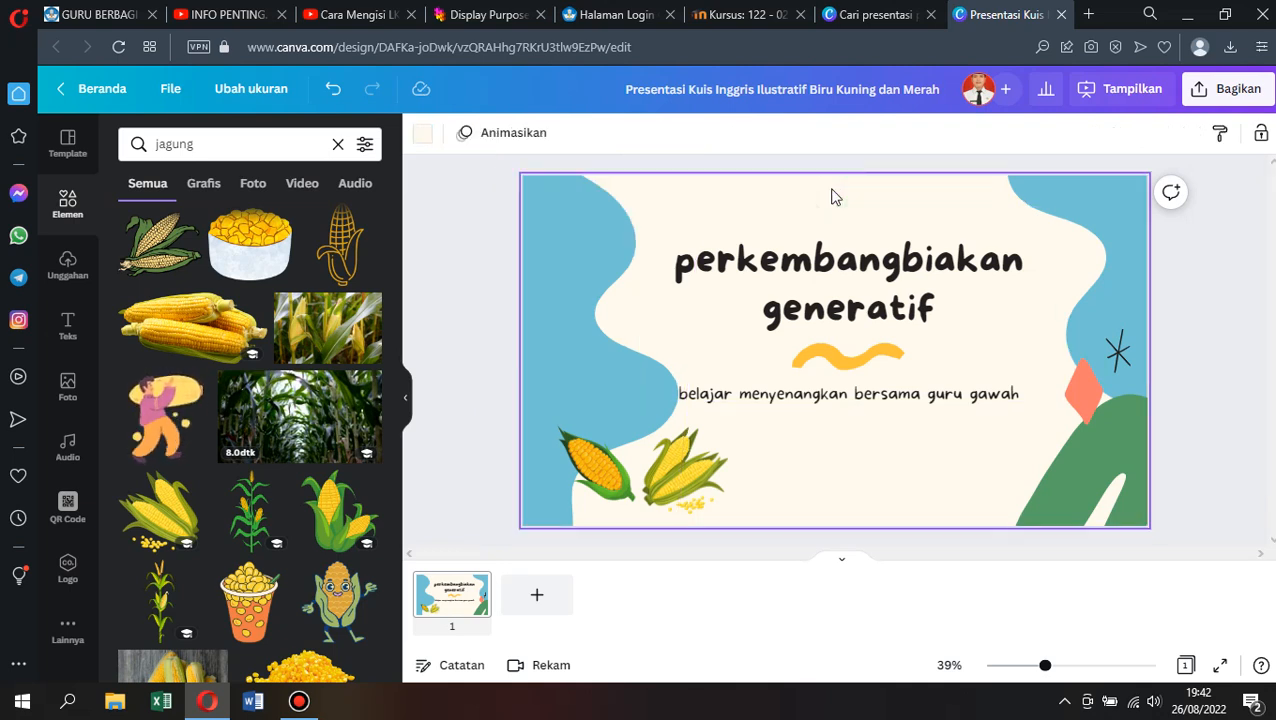
Upload the image "stripes-1-designify (1).png" and place it in the slide's lower-right corner.
{"action": "left_click", "coordinate": [66, 278]}
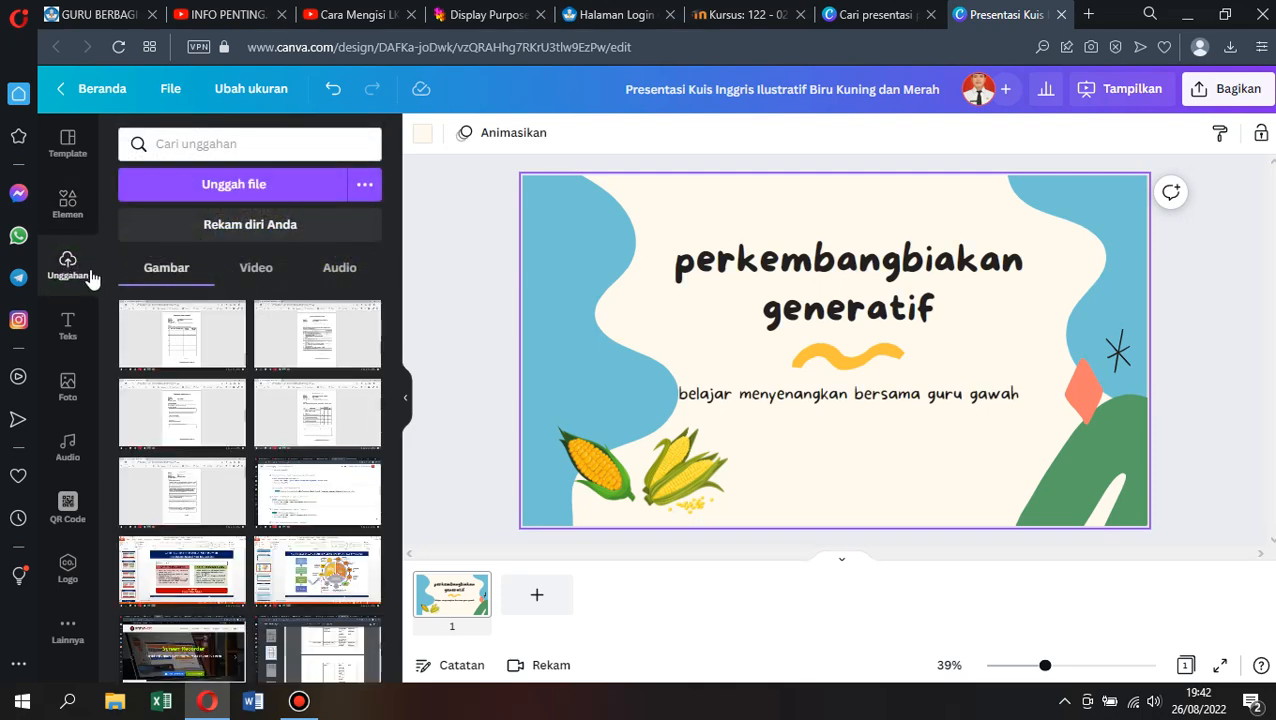
{"action": "left_click", "coordinate": [255, 195]}
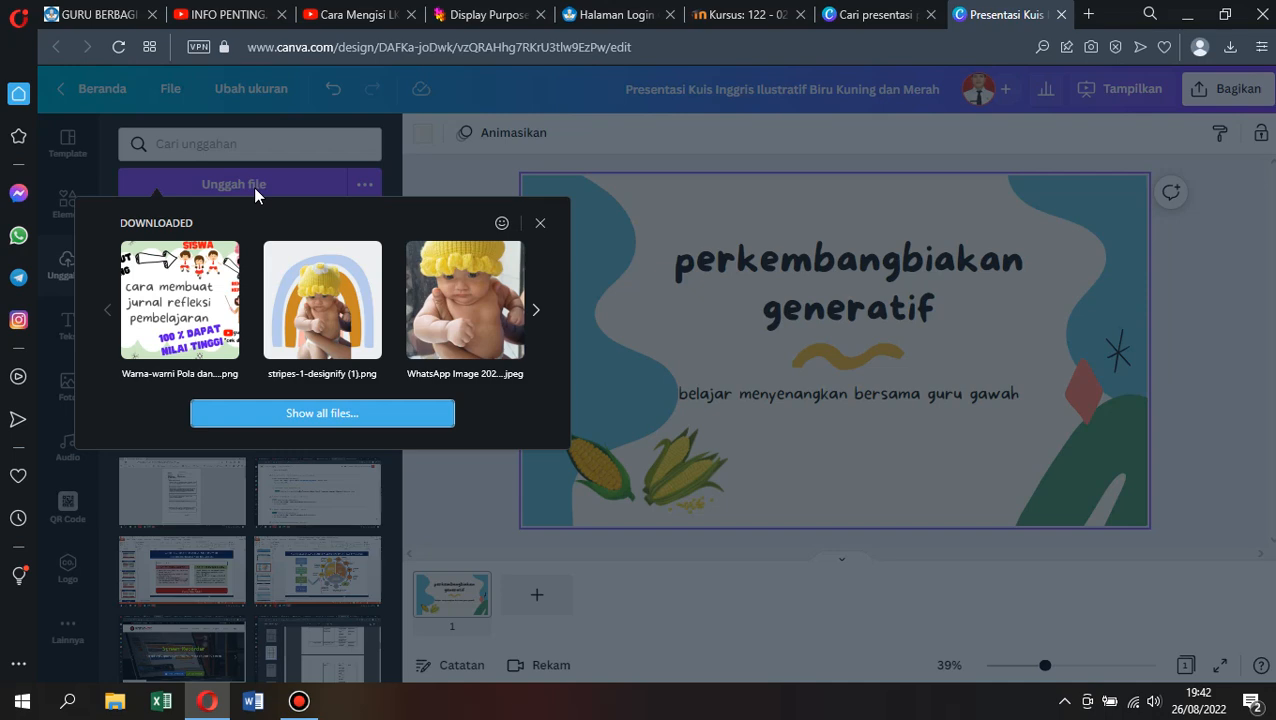
{"action": "left_click", "coordinate": [314, 312]}
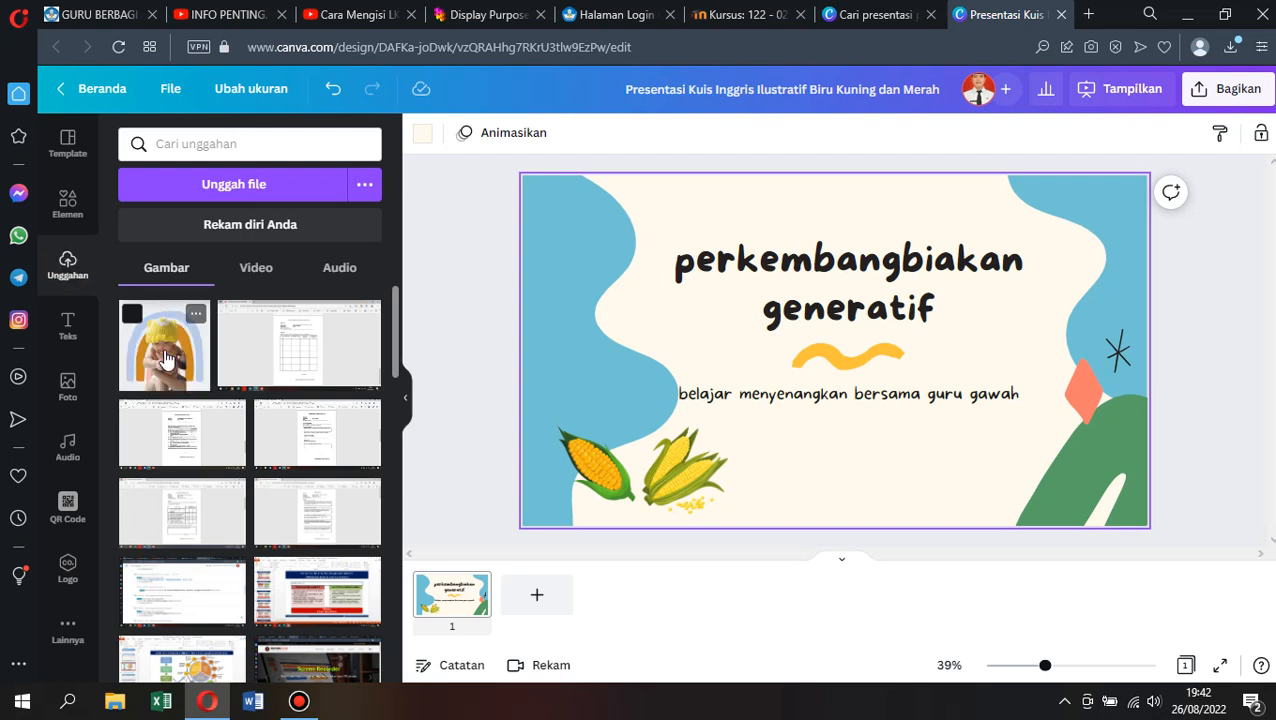
{"action": "left_click", "coordinate": [165, 358]}
{"action": "left_click_drag", "start_coordinate": [791, 333], "coordinate": [992, 388]}
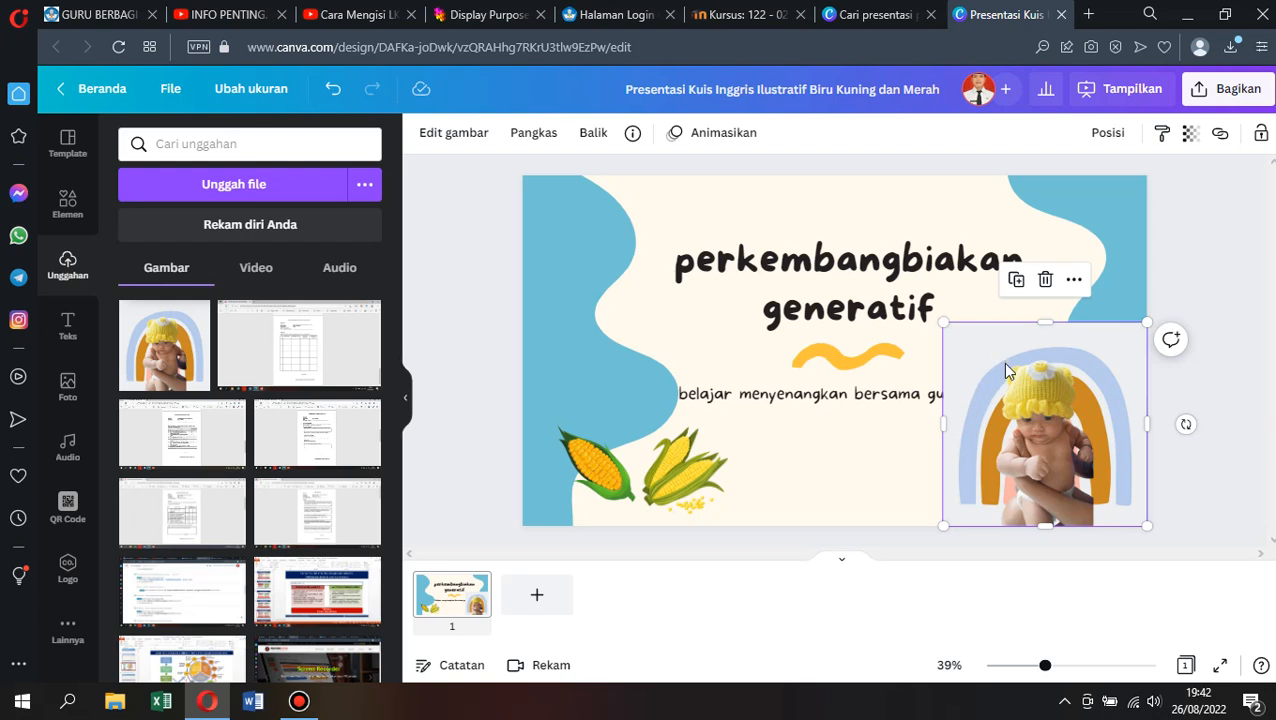
Send the baby photo to the very back, shrink it and position it at the slide's lower edge beside the green shape.
{"action": "right_click", "coordinate": [1005, 366]}
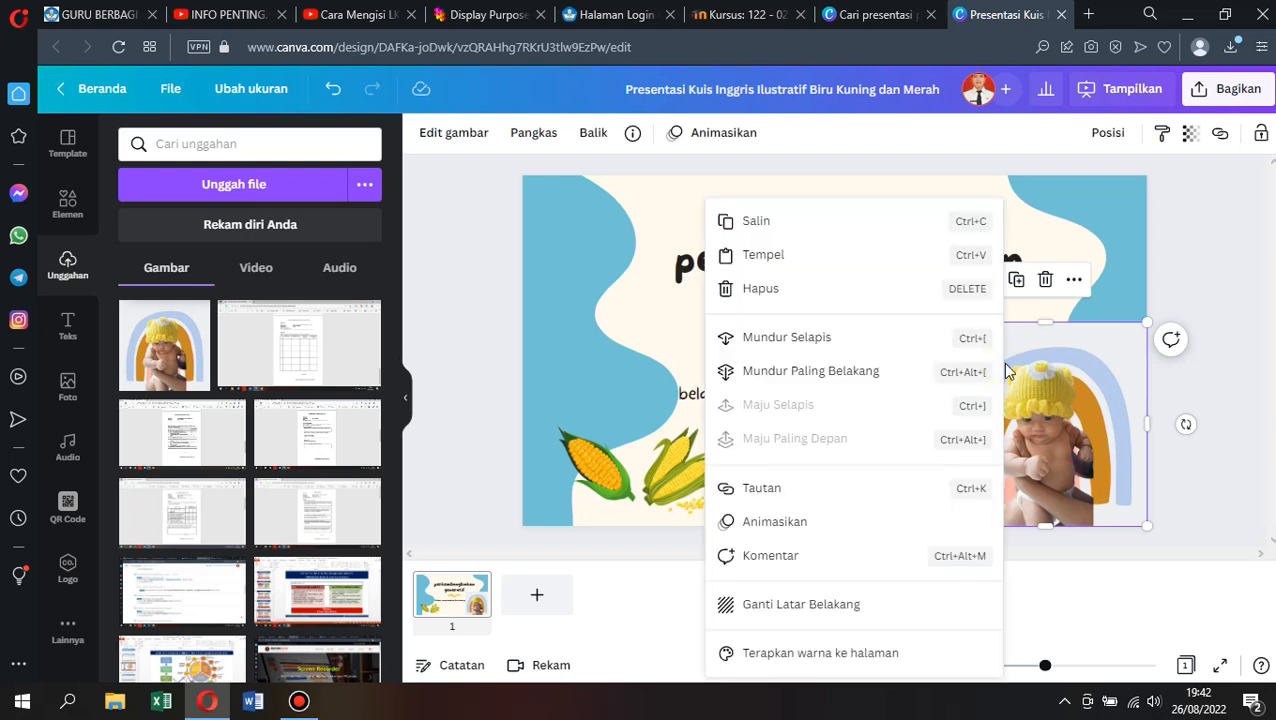
{"action": "left_click", "coordinate": [826, 376]}
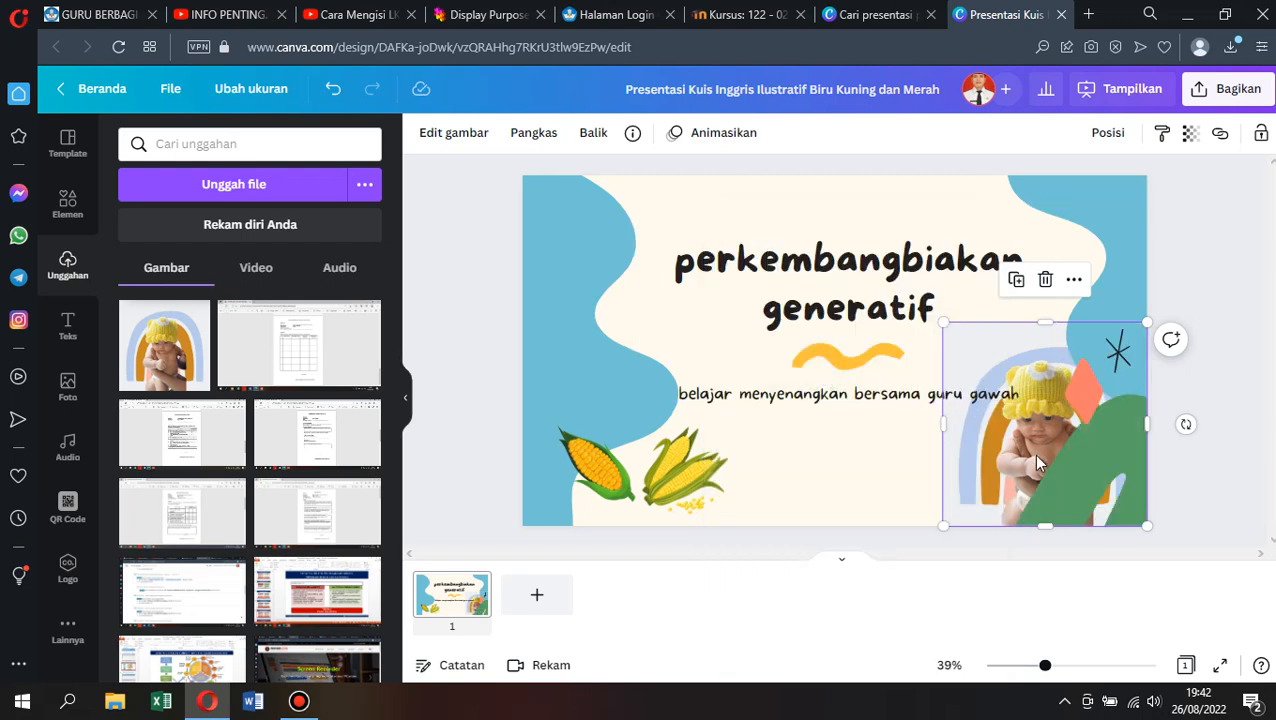
{"action": "left_click_drag", "start_coordinate": [1017, 463], "coordinate": [909, 462]}
{"action": "left_click_drag", "start_coordinate": [1038, 328], "coordinate": [968, 417]}
{"action": "left_click_drag", "start_coordinate": [930, 469], "coordinate": [999, 454]}
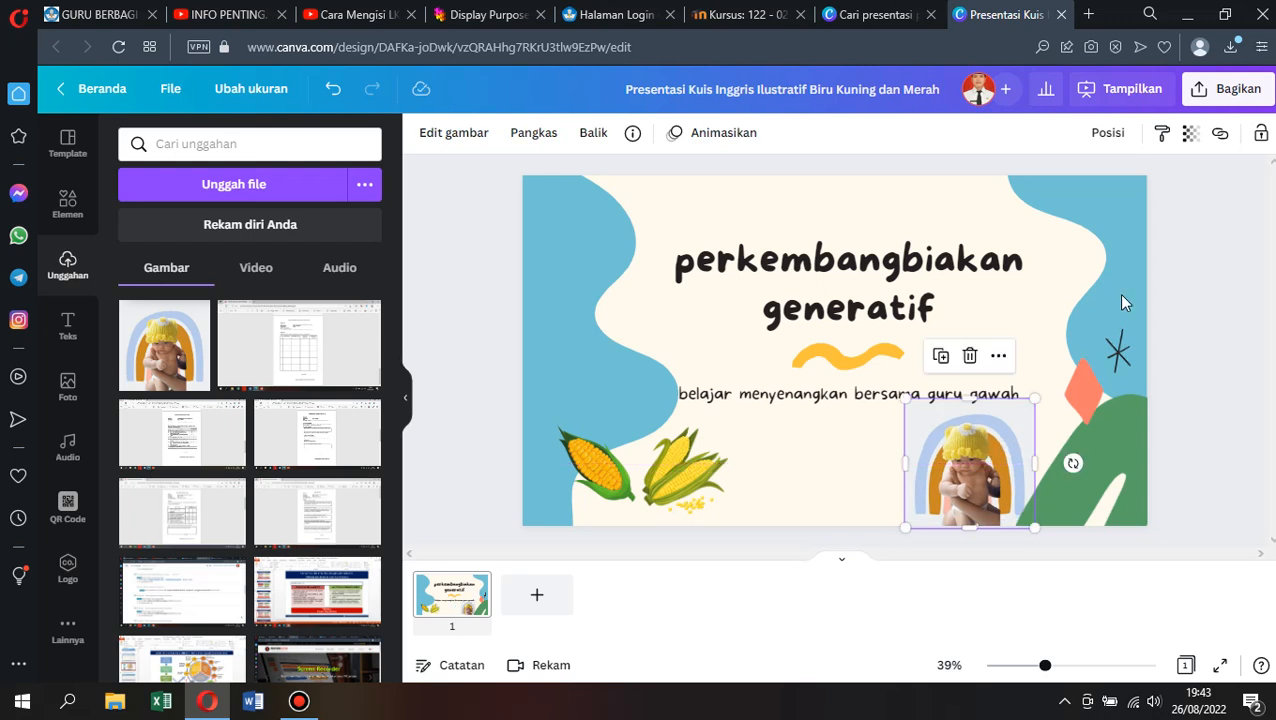
{"action": "left_click", "coordinate": [910, 185]}
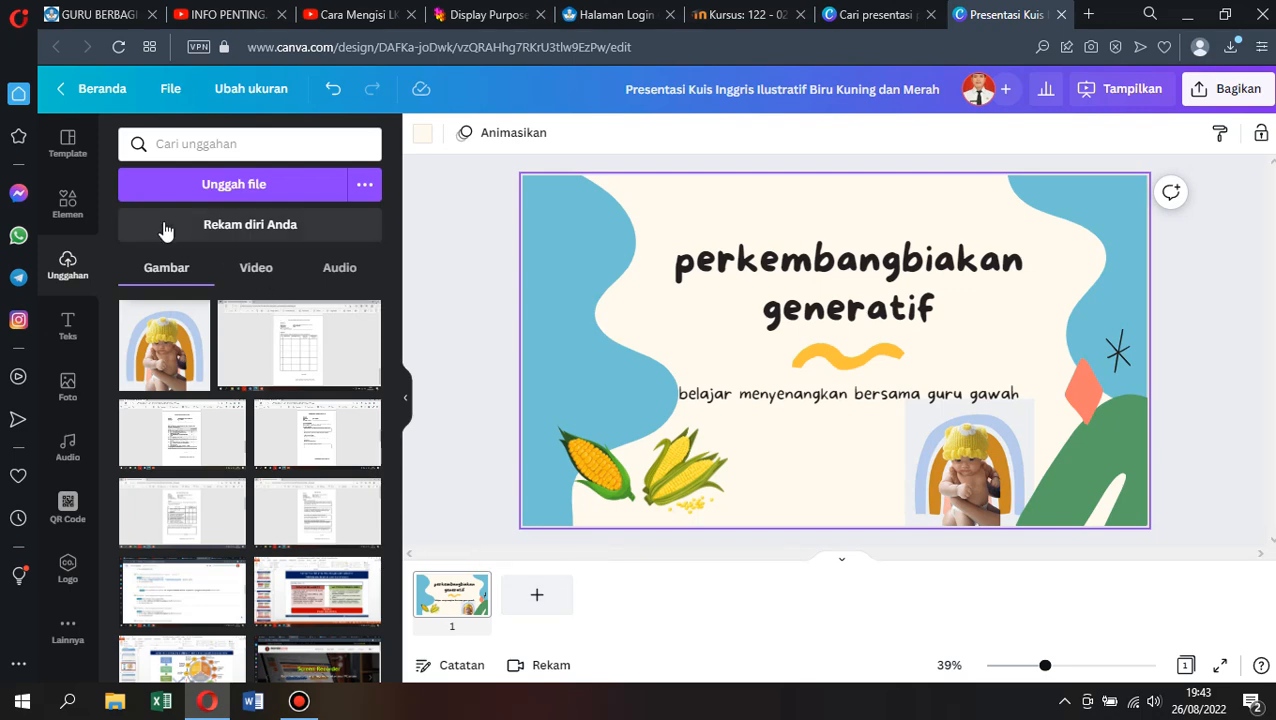
Add a second page and apply the template's "Latihan Mandiri Subject Verb Agreement" layout with the bullet list to it.
{"action": "left_click", "coordinate": [70, 150]}
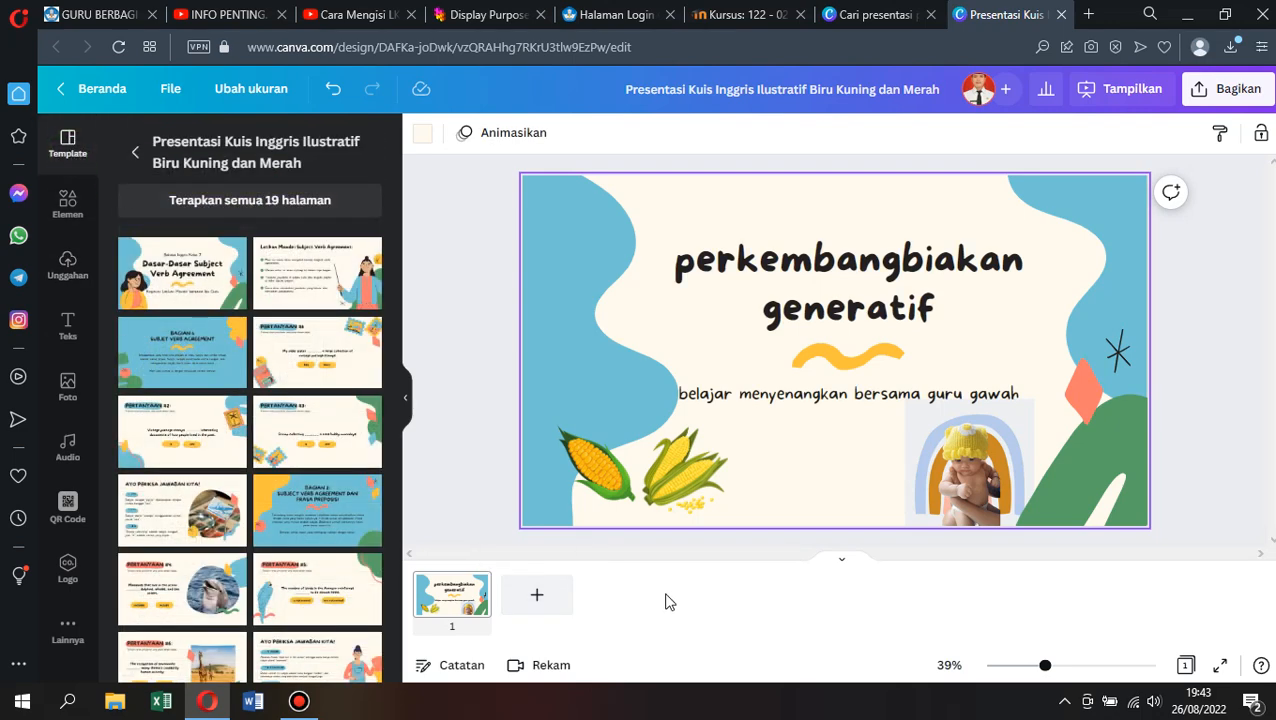
{"action": "left_click", "coordinate": [535, 595]}
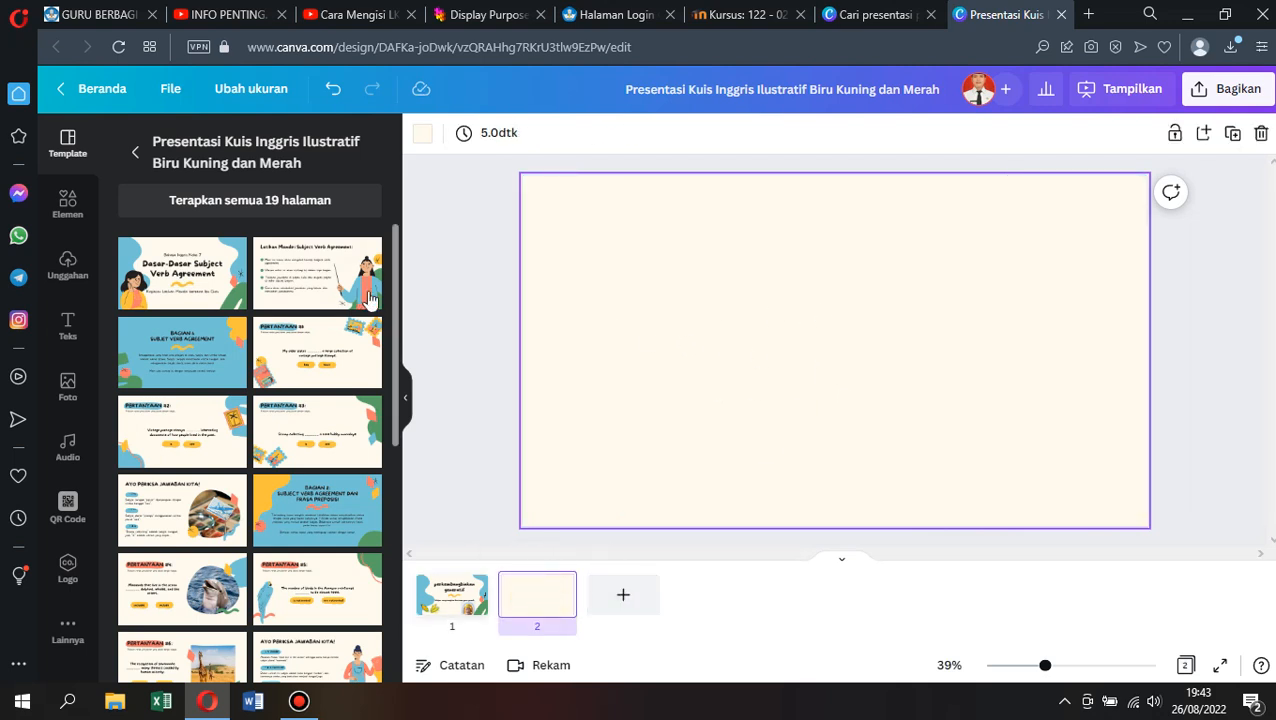
{"action": "scroll", "coordinate": [195, 330], "scroll_direction": "down", "scroll_amount": 3}
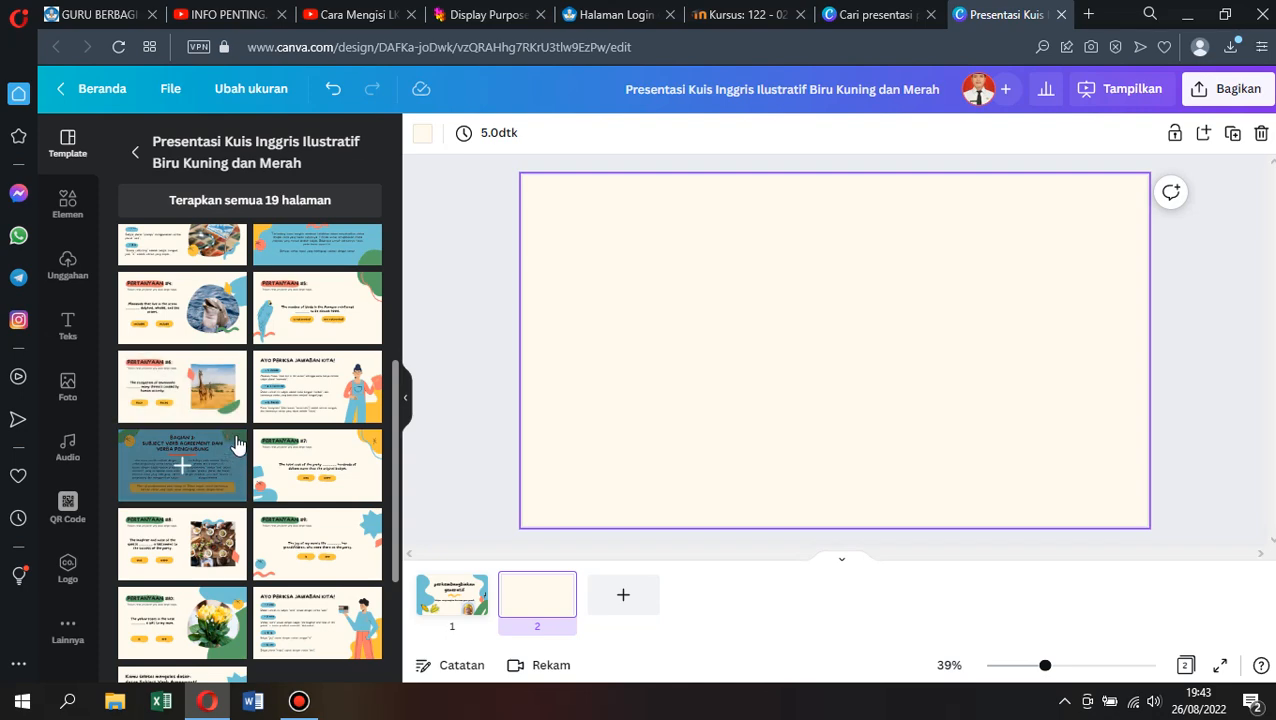
{"action": "scroll", "coordinate": [238, 430], "scroll_direction": "down", "scroll_amount": 1}
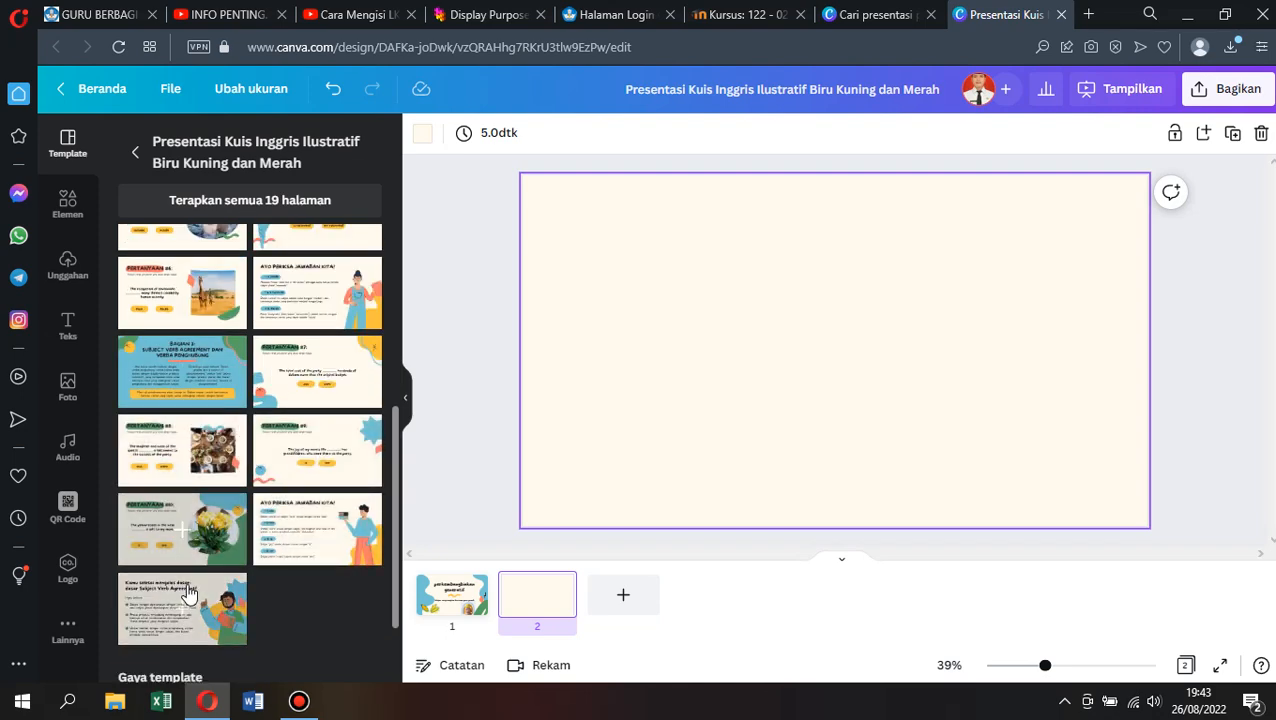
{"action": "scroll", "coordinate": [197, 575], "scroll_direction": "up", "scroll_amount": 2}
{"action": "scroll", "coordinate": [197, 575], "scroll_direction": "up", "scroll_amount": 3}
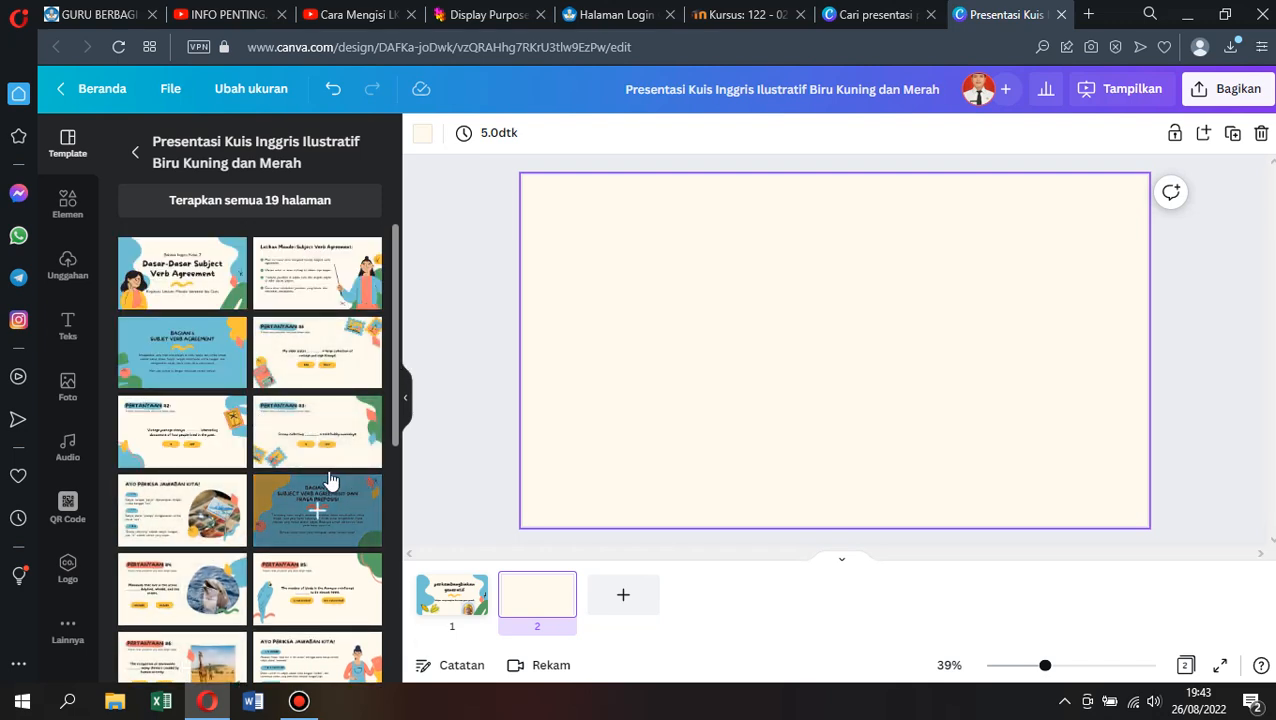
{"action": "left_click", "coordinate": [314, 278]}
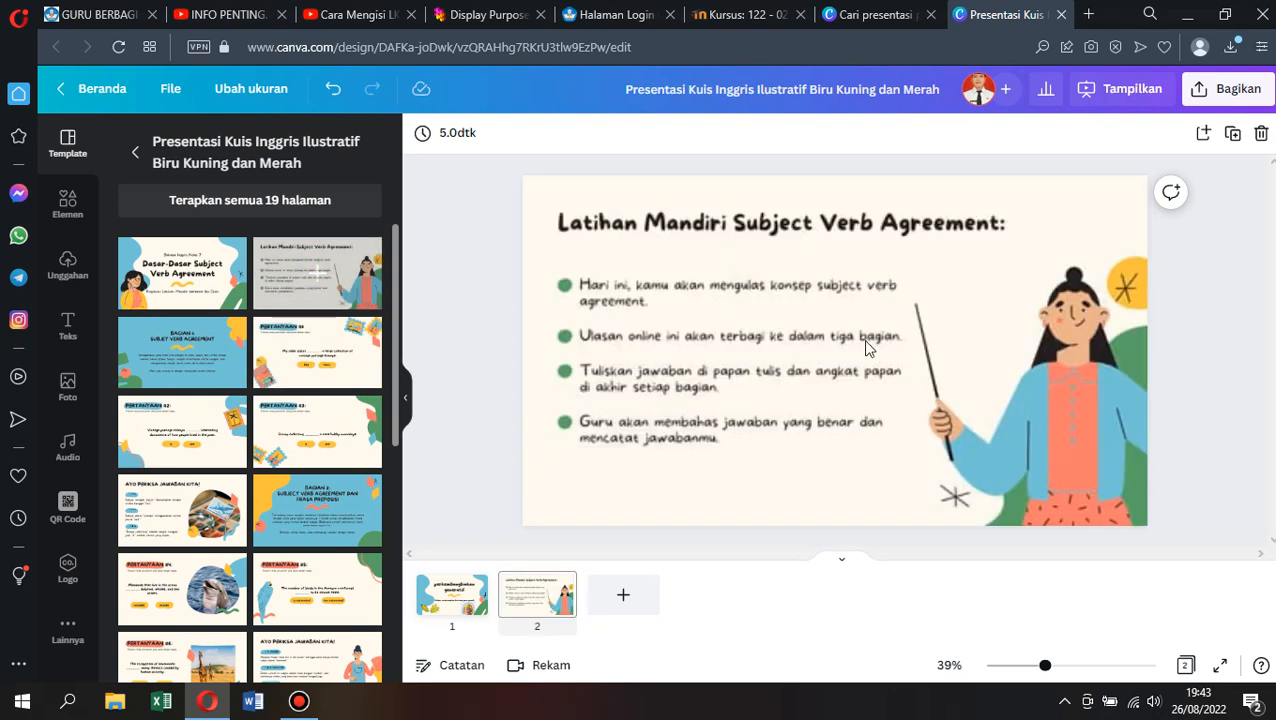
Replace the second page's heading with "tumbuhan yang berkembangbiak dengan cara generatif".
{"action": "left_click", "coordinate": [720, 232]}
{"action": "left_click", "coordinate": [721, 228]}
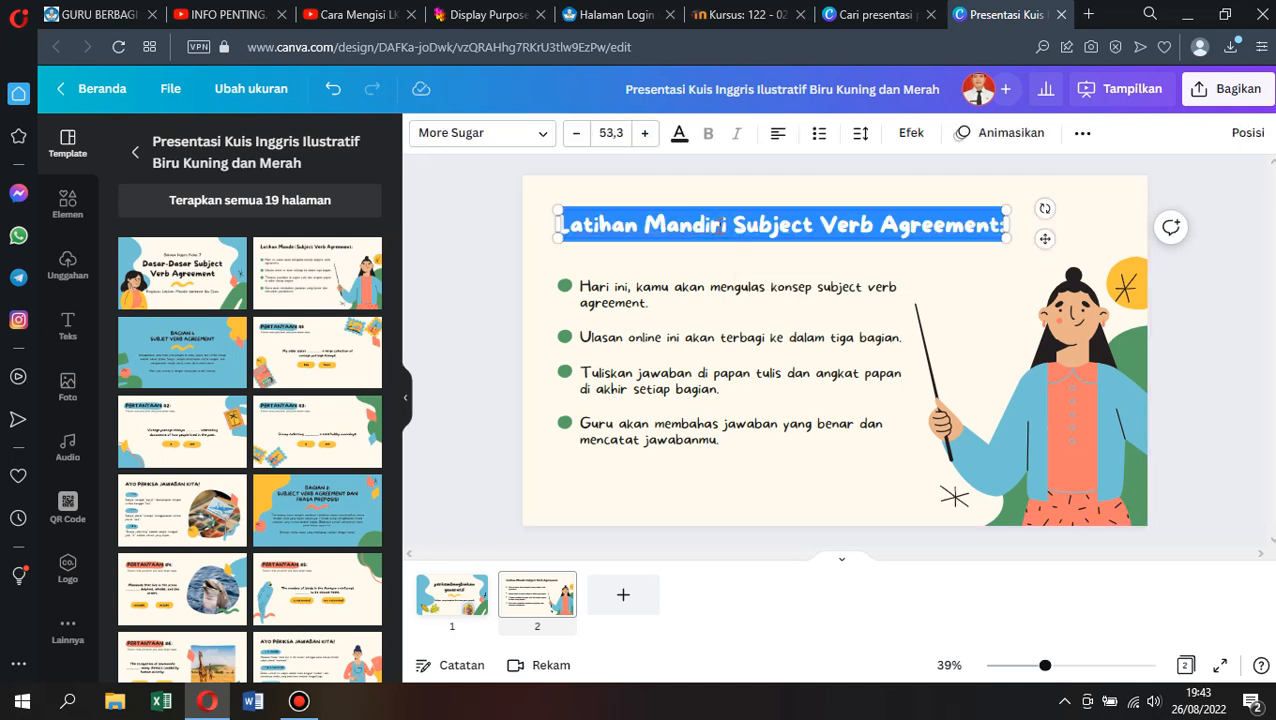
{"action": "type", "text": "tu"}
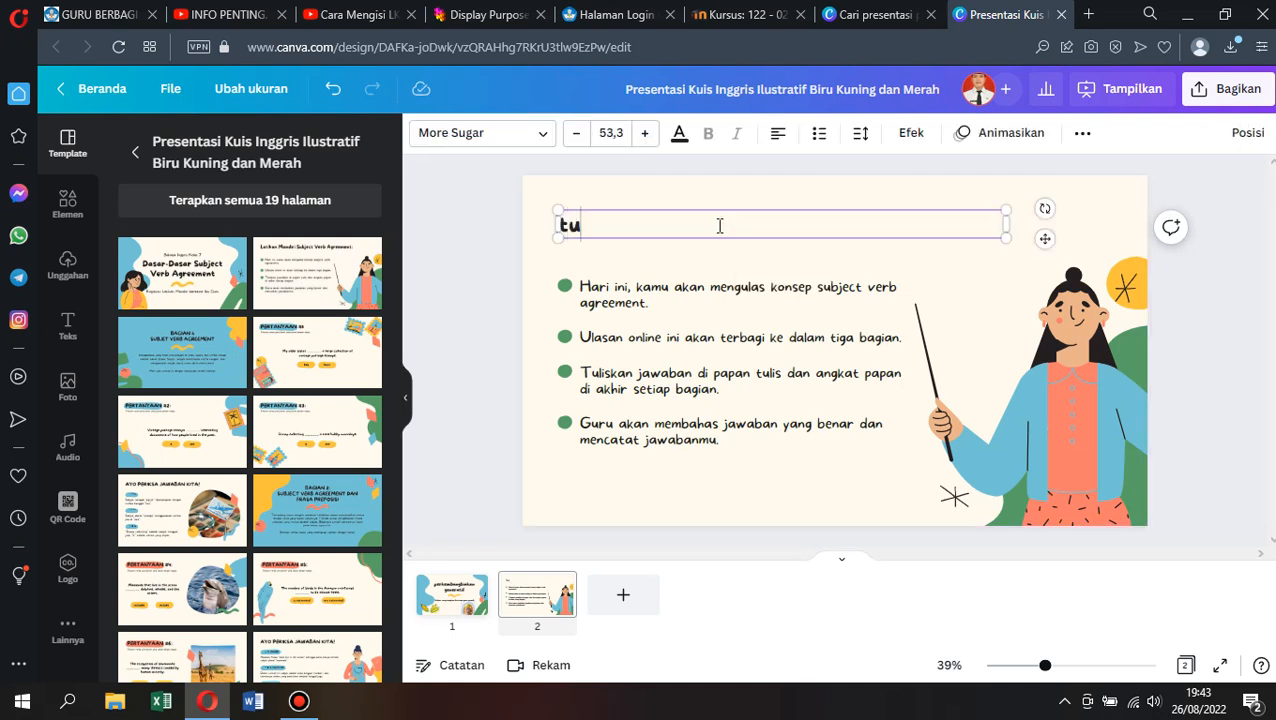
{"action": "type", "text": "mbuhan yan"}
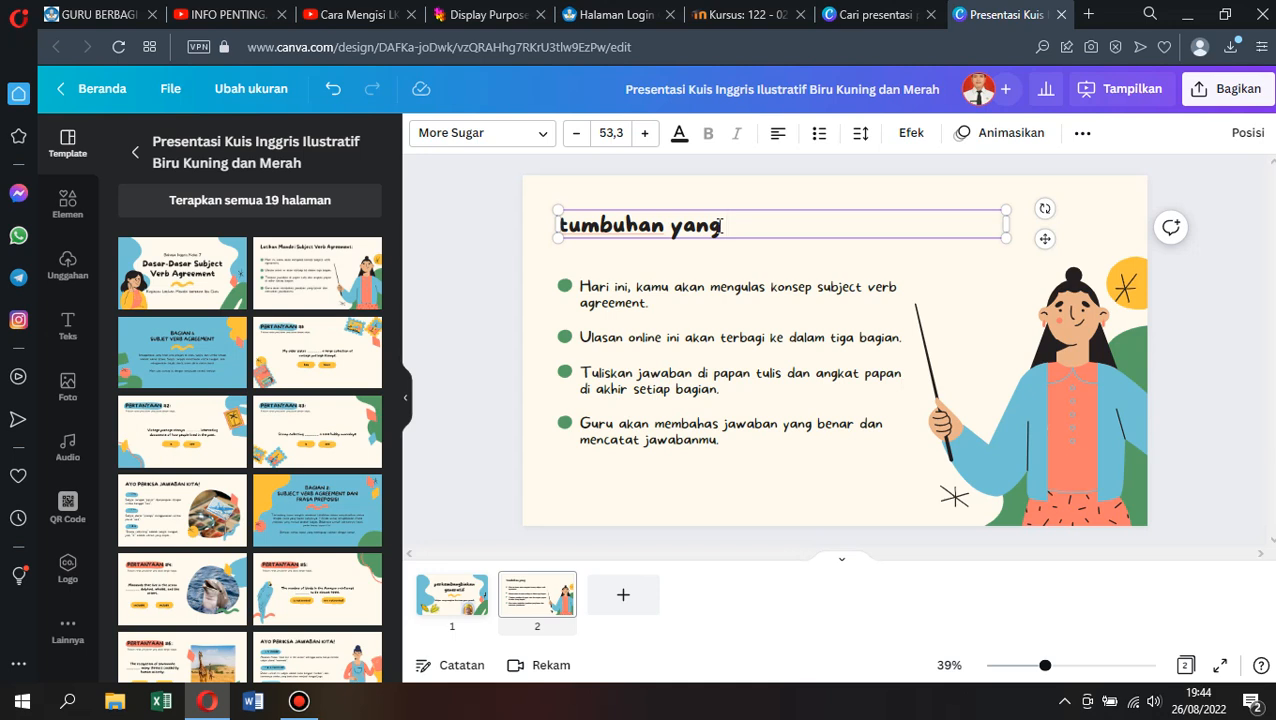
{"action": "type", "text": "g berkemban"}
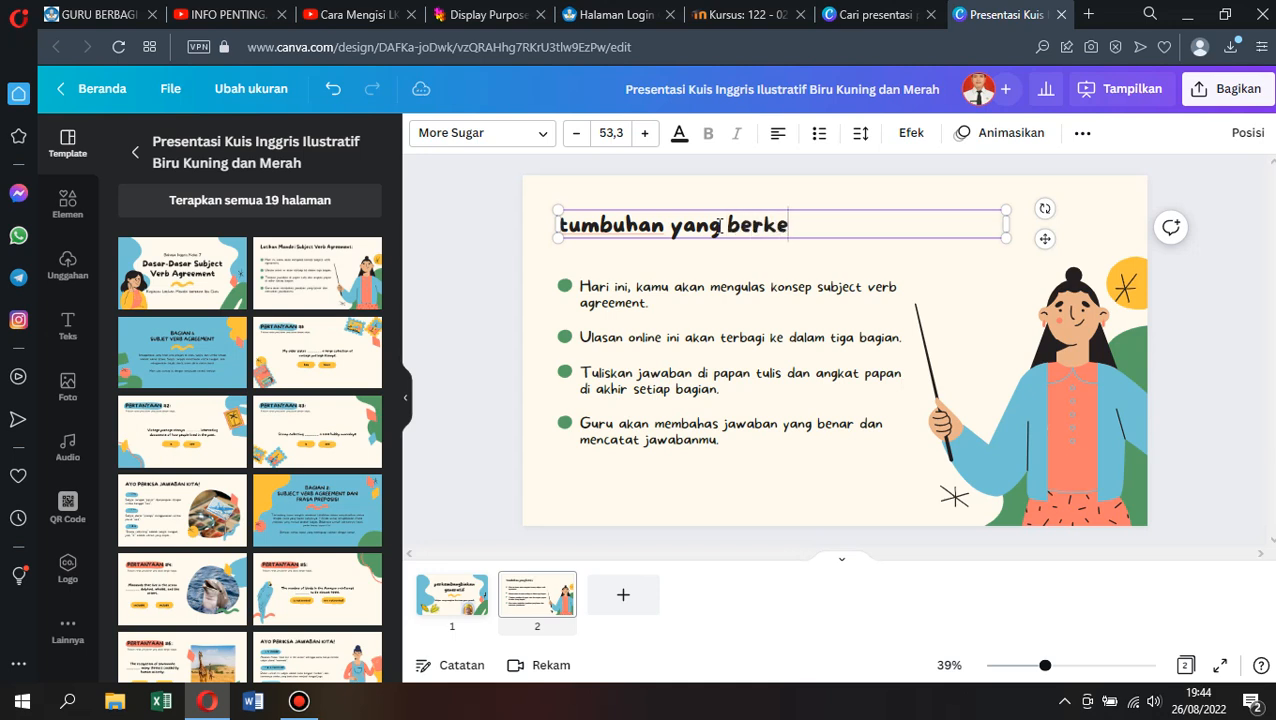
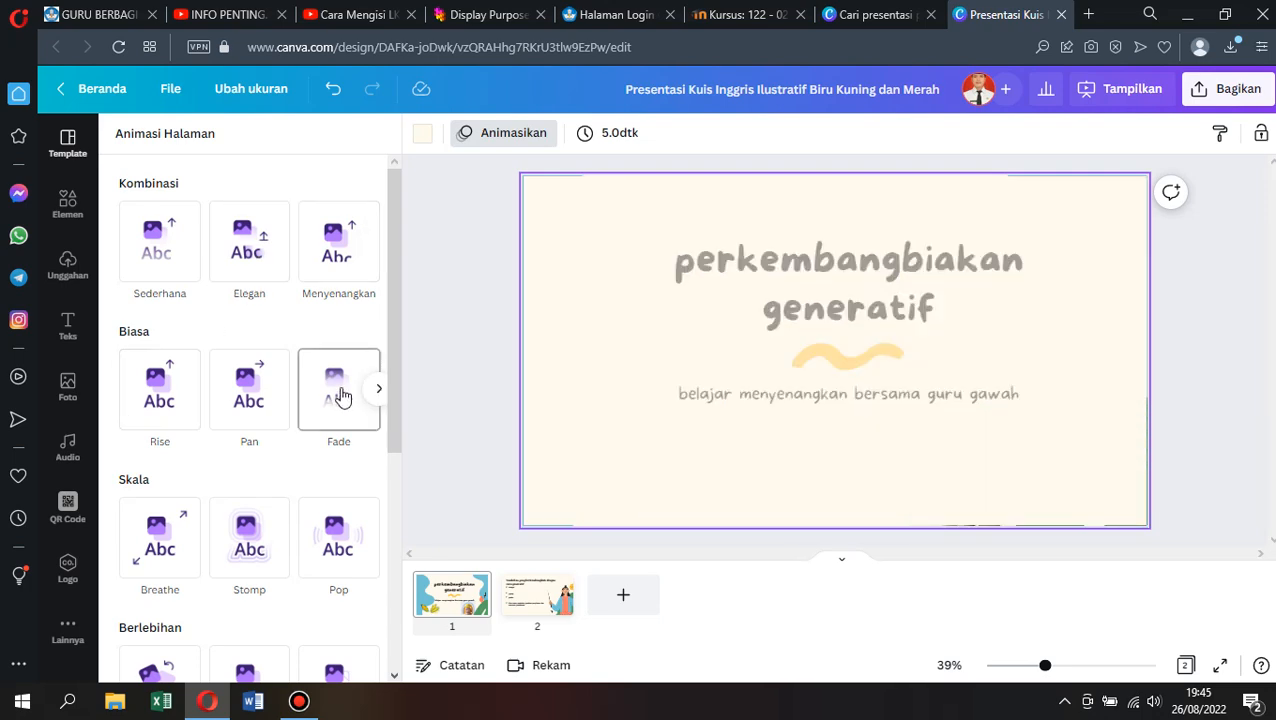
Apply the Breathe page animation to the title slide.
{"action": "scroll", "coordinate": [148, 558], "scroll_direction": "down", "scroll_amount": 2}
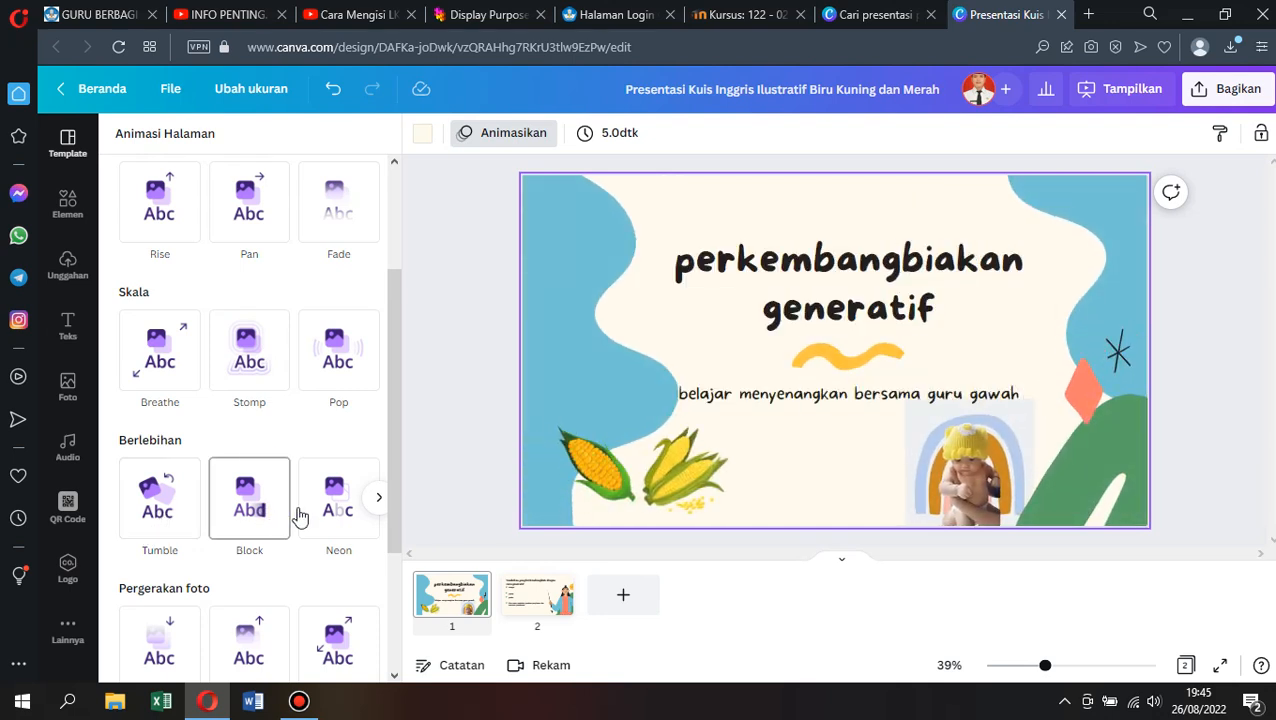
{"action": "scroll", "coordinate": [253, 527], "scroll_direction": "down", "scroll_amount": 2}
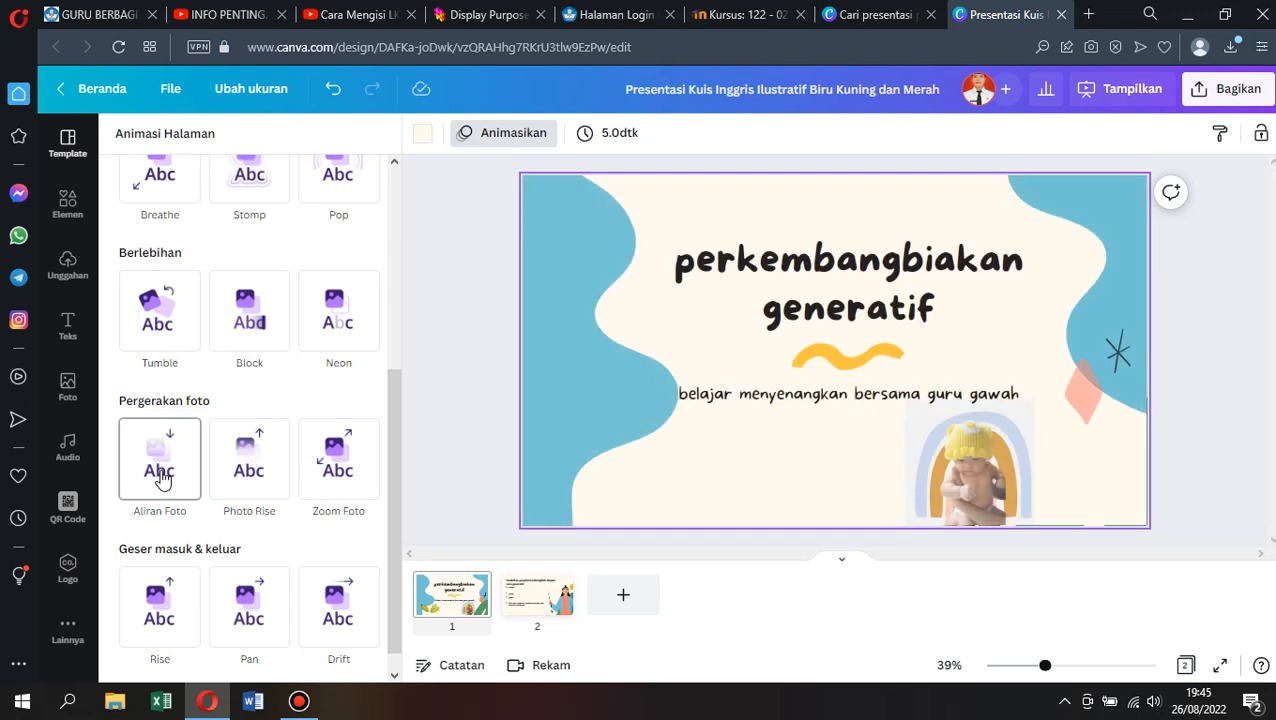
{"action": "scroll", "coordinate": [165, 580], "scroll_direction": "down", "scroll_amount": 1}
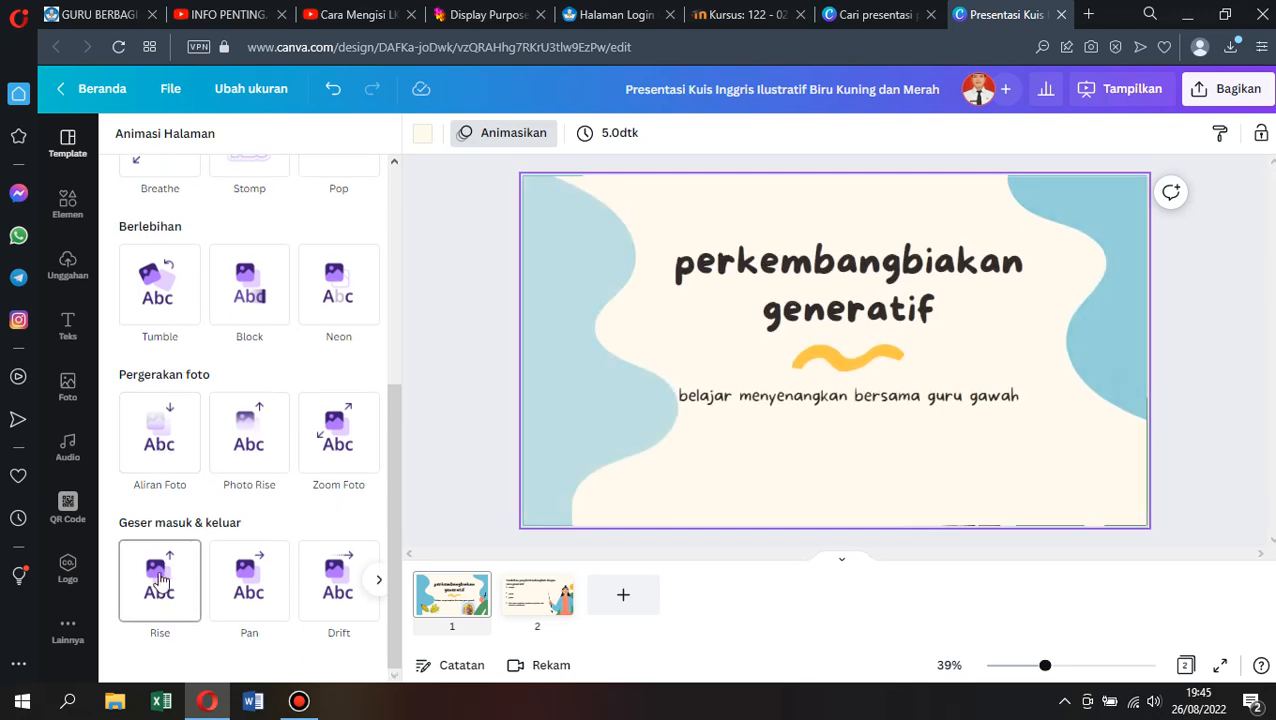
{"action": "scroll", "coordinate": [183, 558], "scroll_direction": "up", "scroll_amount": 2}
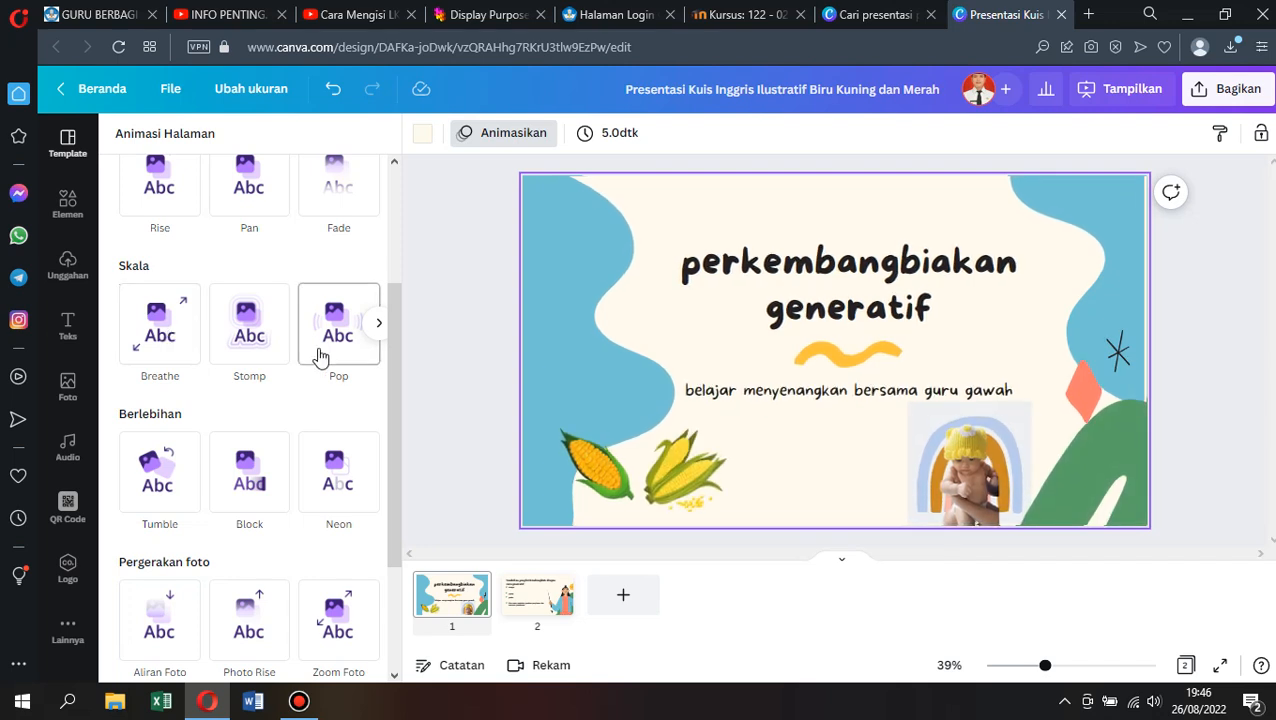
{"action": "left_click", "coordinate": [180, 343]}
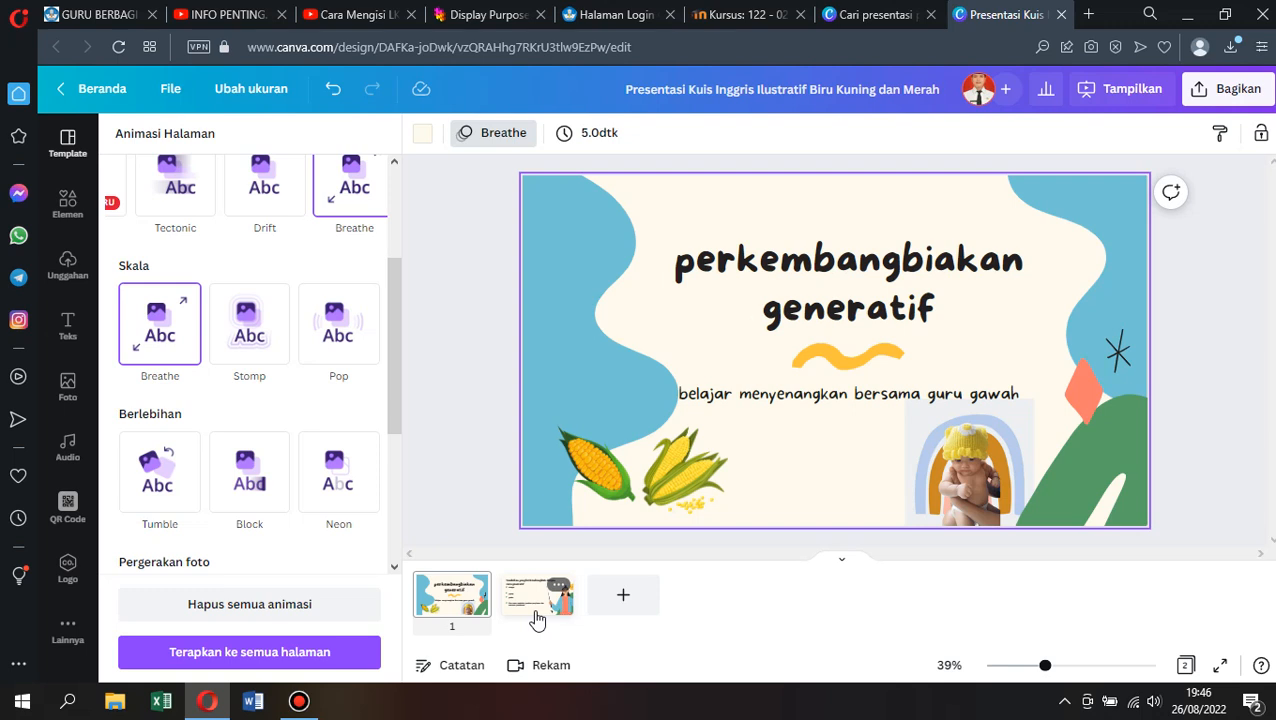
{"action": "left_click", "coordinate": [441, 605]}
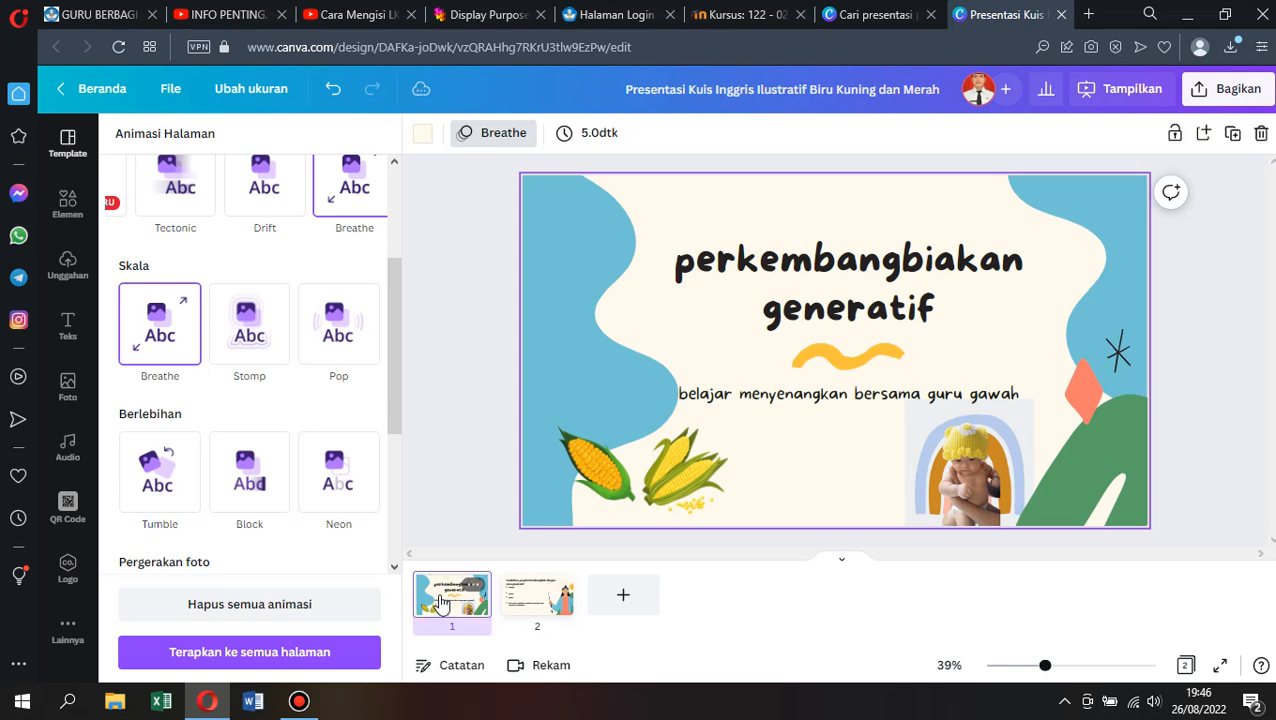
Apply the Pop page animation to the second page and return to the title slide.
{"action": "left_click", "coordinate": [521, 600]}
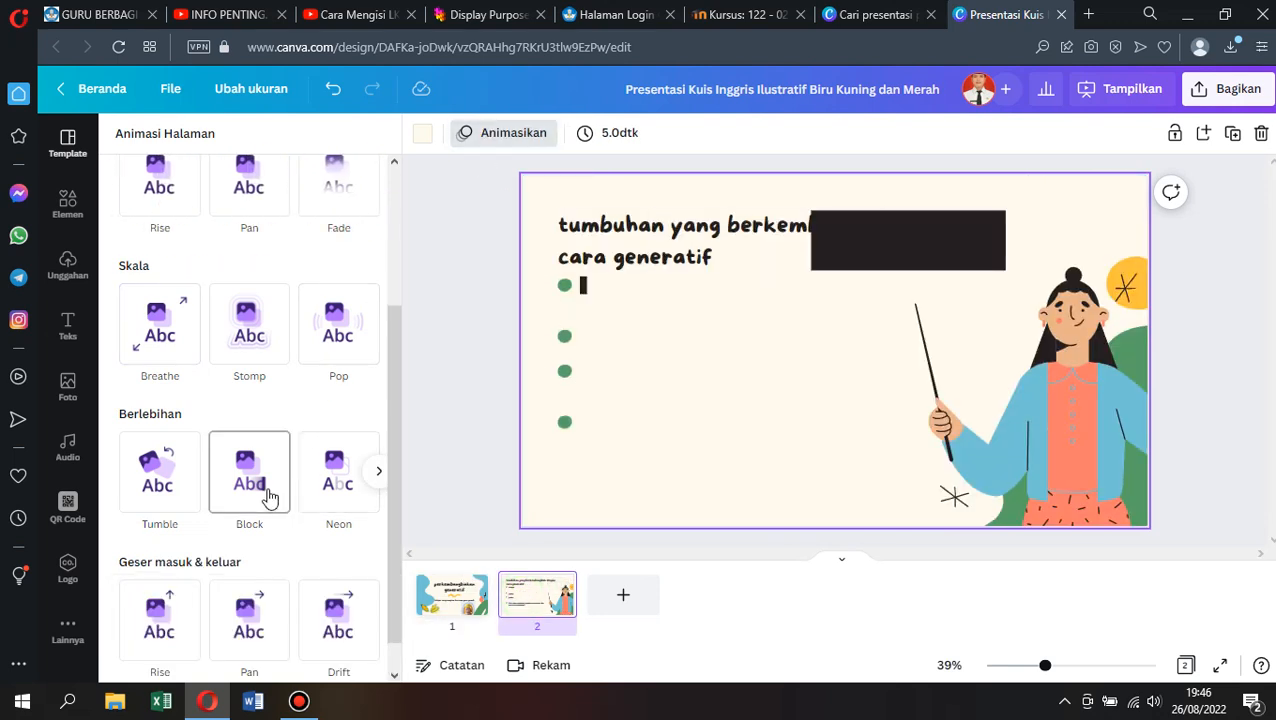
{"action": "left_click", "coordinate": [341, 334]}
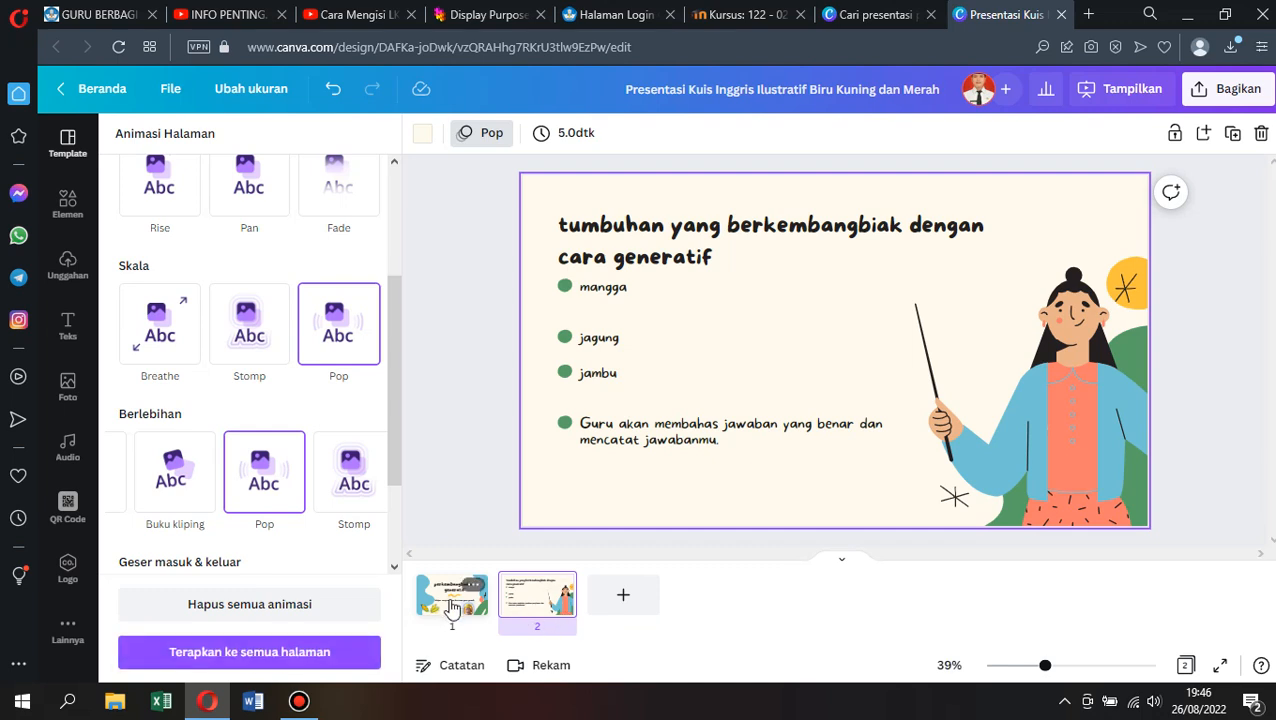
{"action": "left_click", "coordinate": [452, 605]}
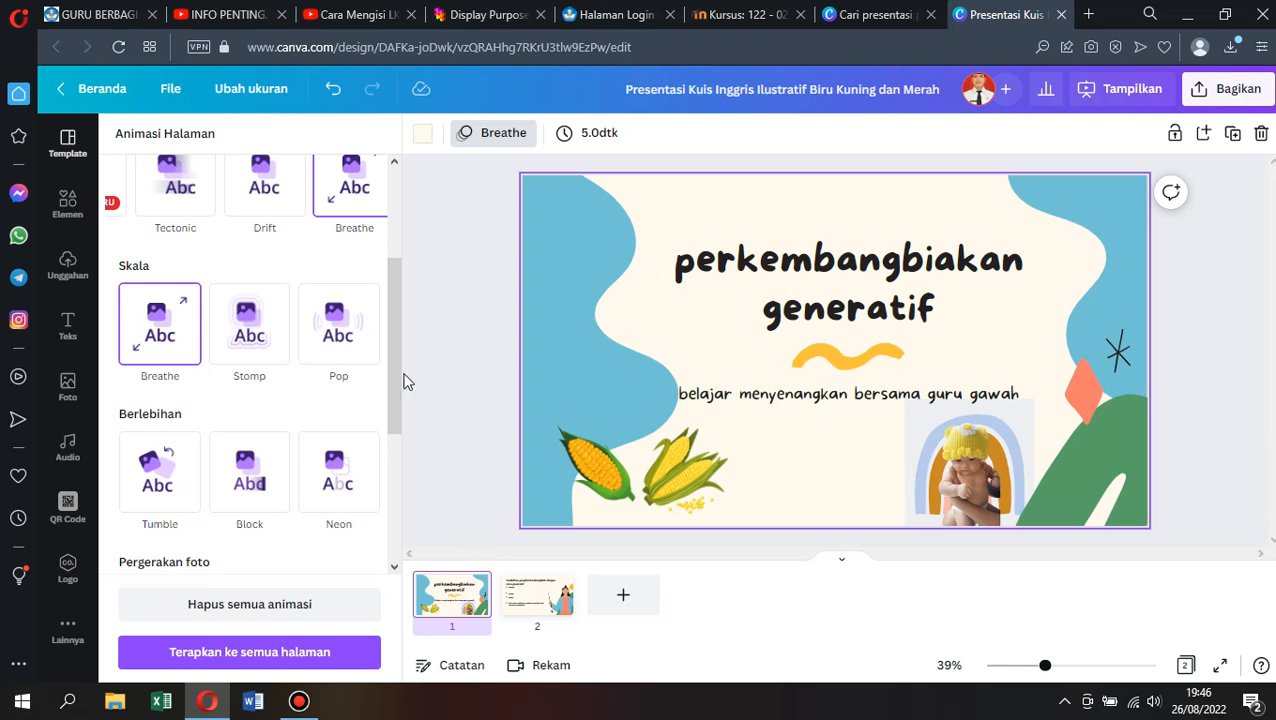
{"action": "scroll", "coordinate": [396, 358], "scroll_direction": "up", "scroll_amount": 2}
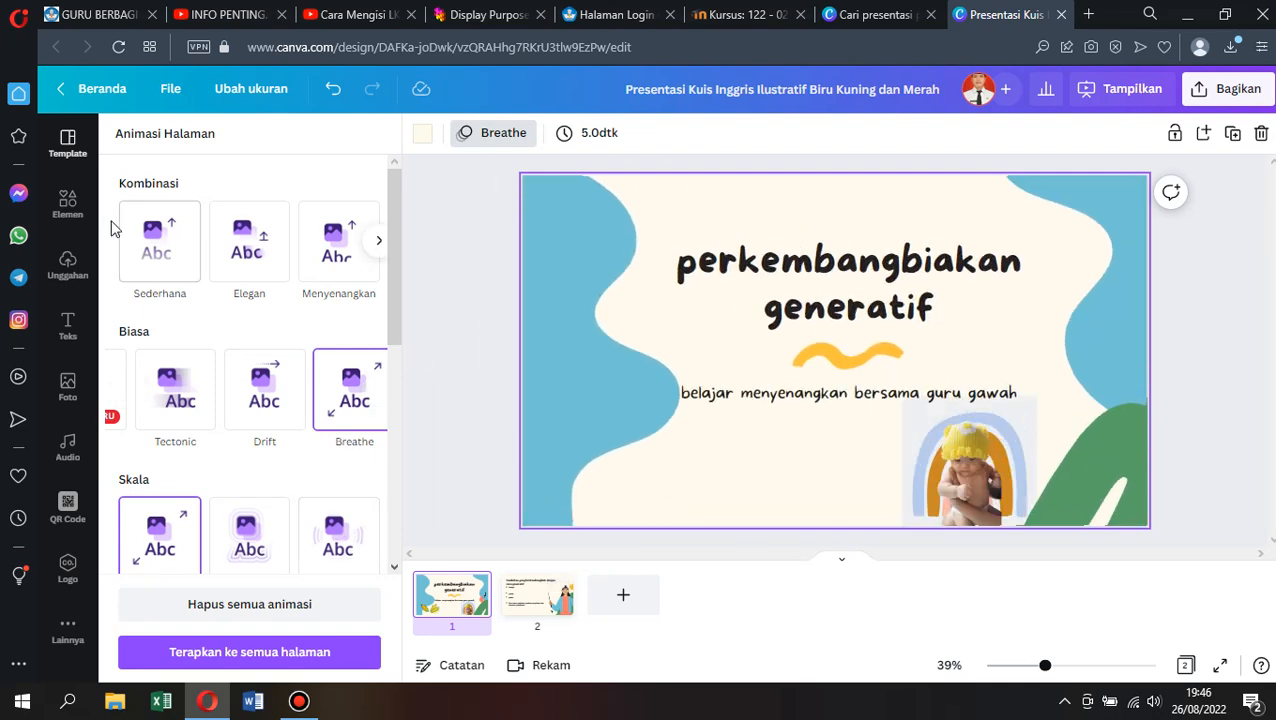
Open the audio library and look through its music categories for the presentation.
{"action": "left_click", "coordinate": [64, 146]}
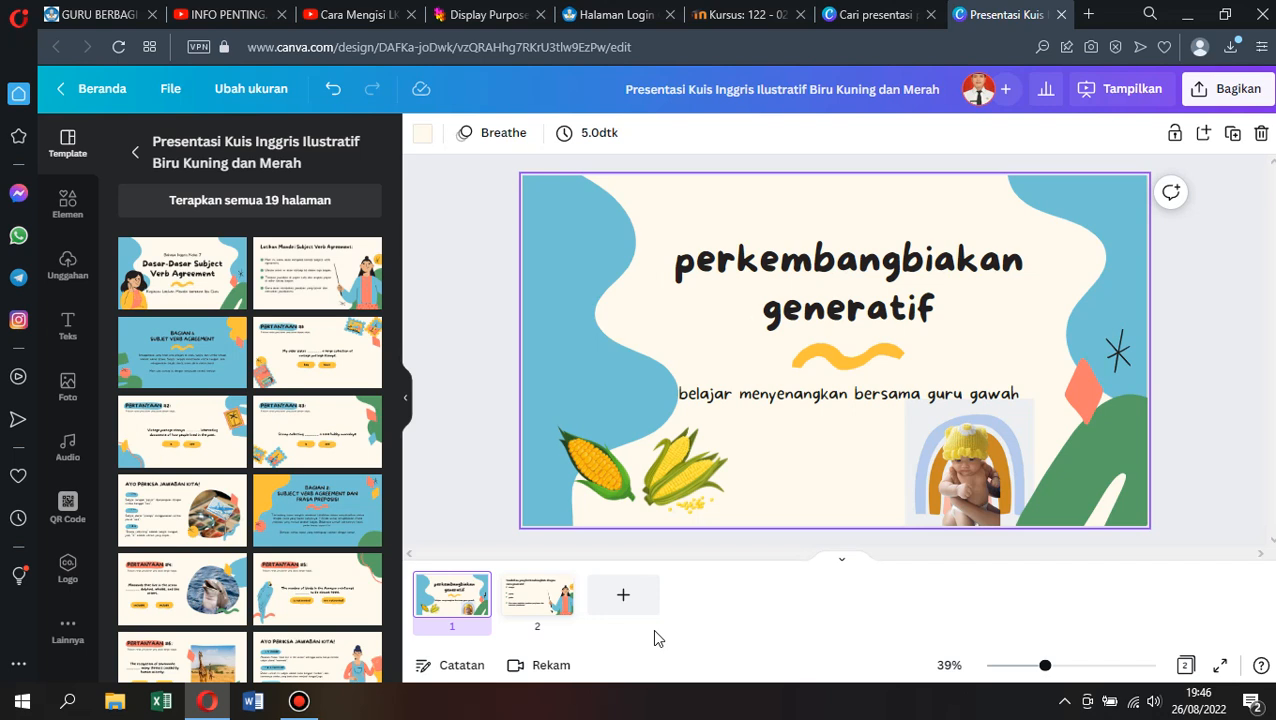
{"action": "left_click", "coordinate": [68, 446]}
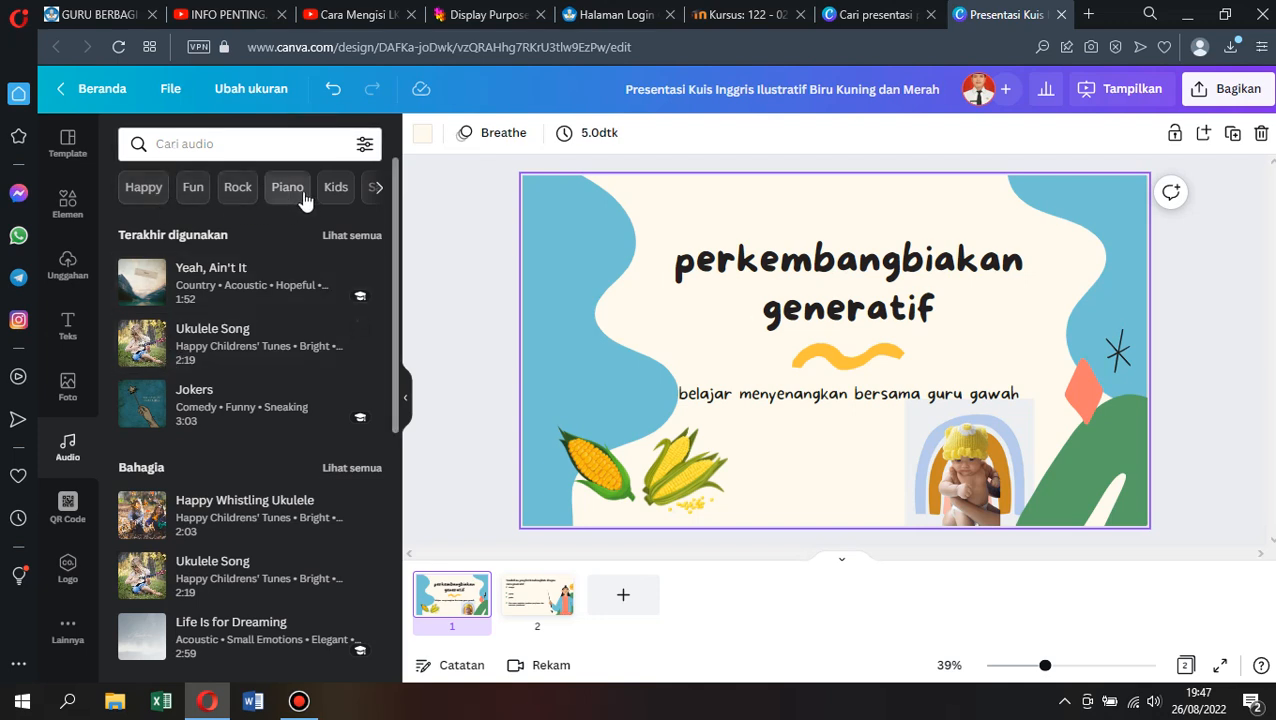
{"action": "left_click", "coordinate": [380, 196]}
{"action": "left_click", "coordinate": [380, 196]}
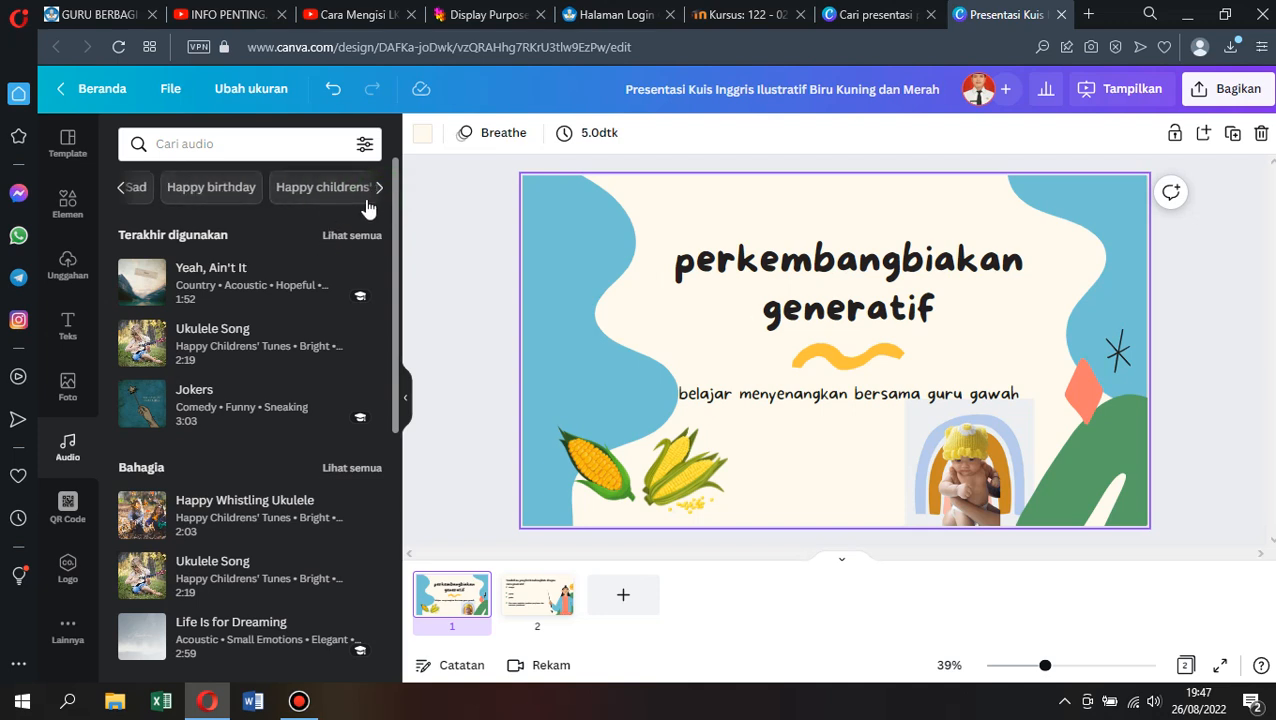
{"action": "left_click", "coordinate": [377, 192]}
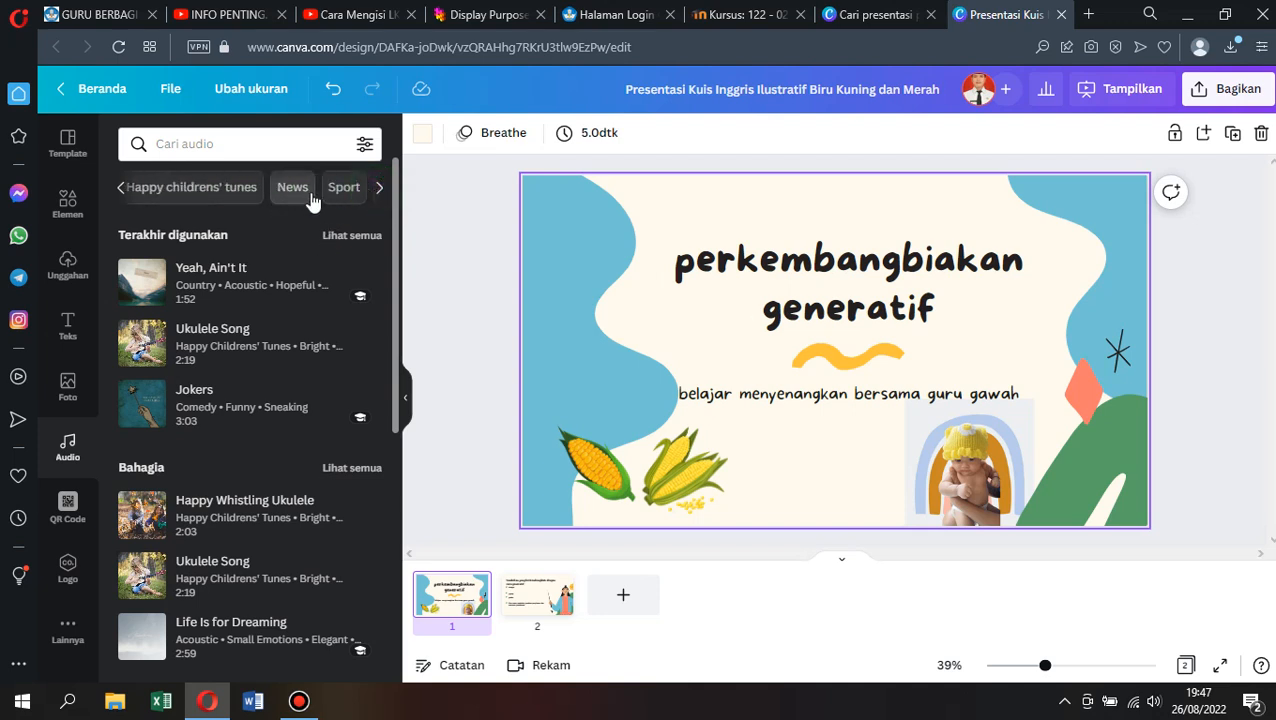
{"action": "left_click", "coordinate": [122, 195]}
{"action": "left_click", "coordinate": [122, 195]}
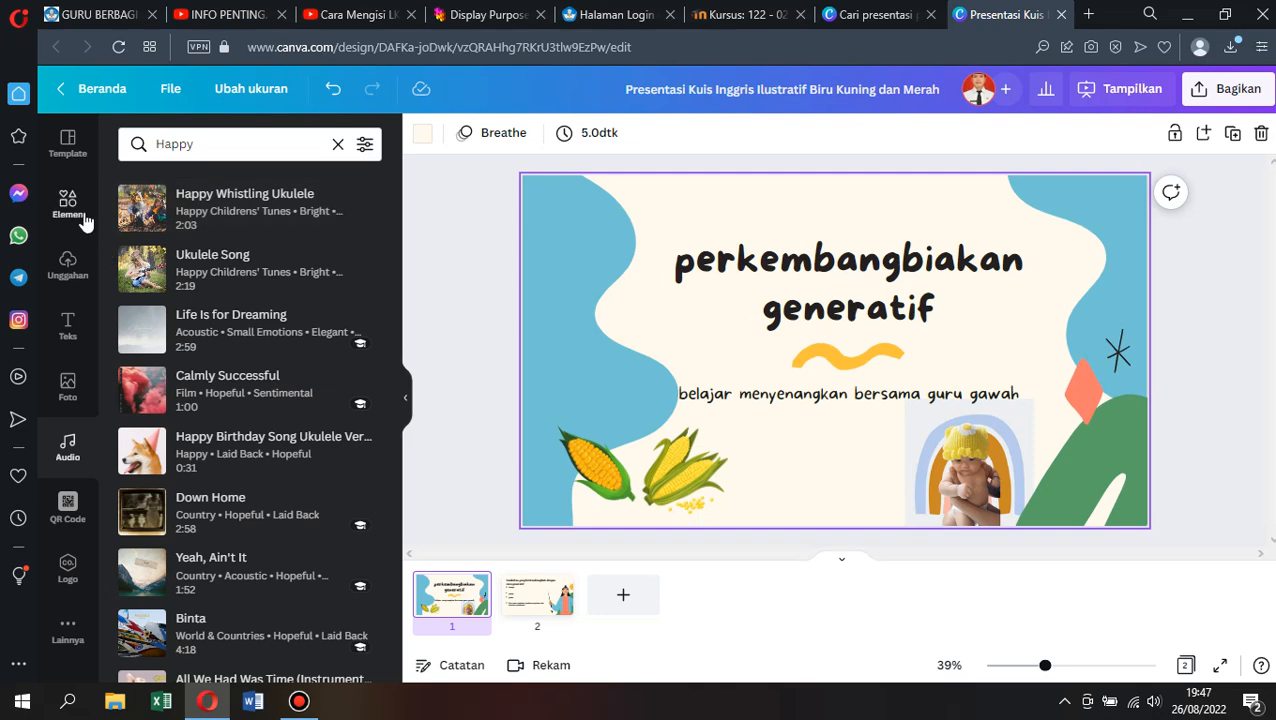
{"action": "left_click", "coordinate": [60, 432]}
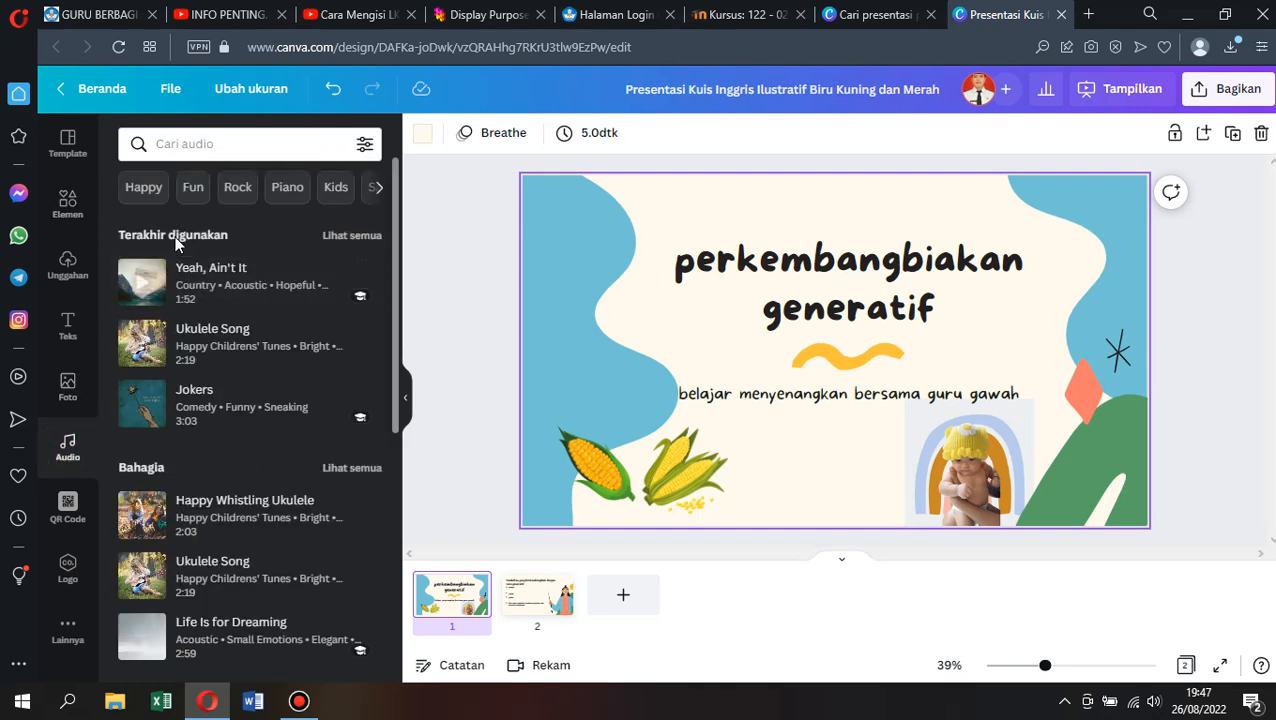
List the Happy audio tracks and preview "Ukulele Song", "Life Is for Dreaming", "Summertime Forgets" and "All We Had Was Time".
{"action": "left_click", "coordinate": [145, 195]}
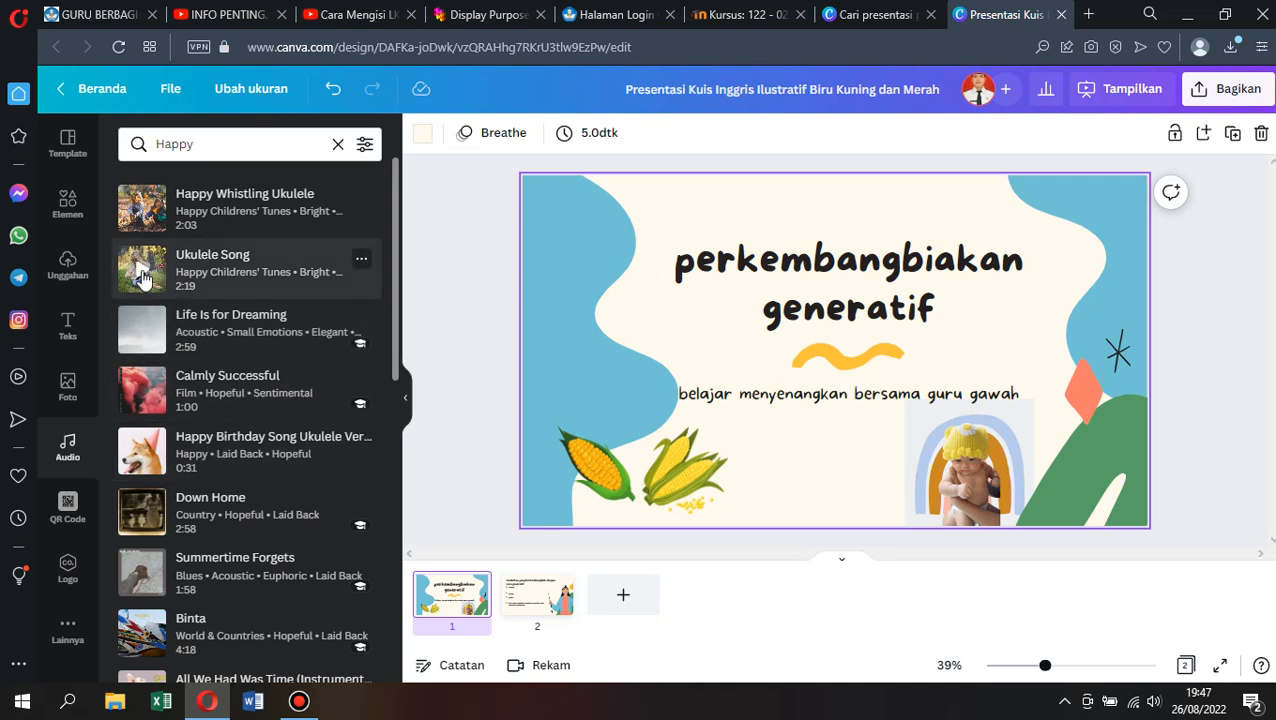
{"action": "left_click", "coordinate": [143, 274]}
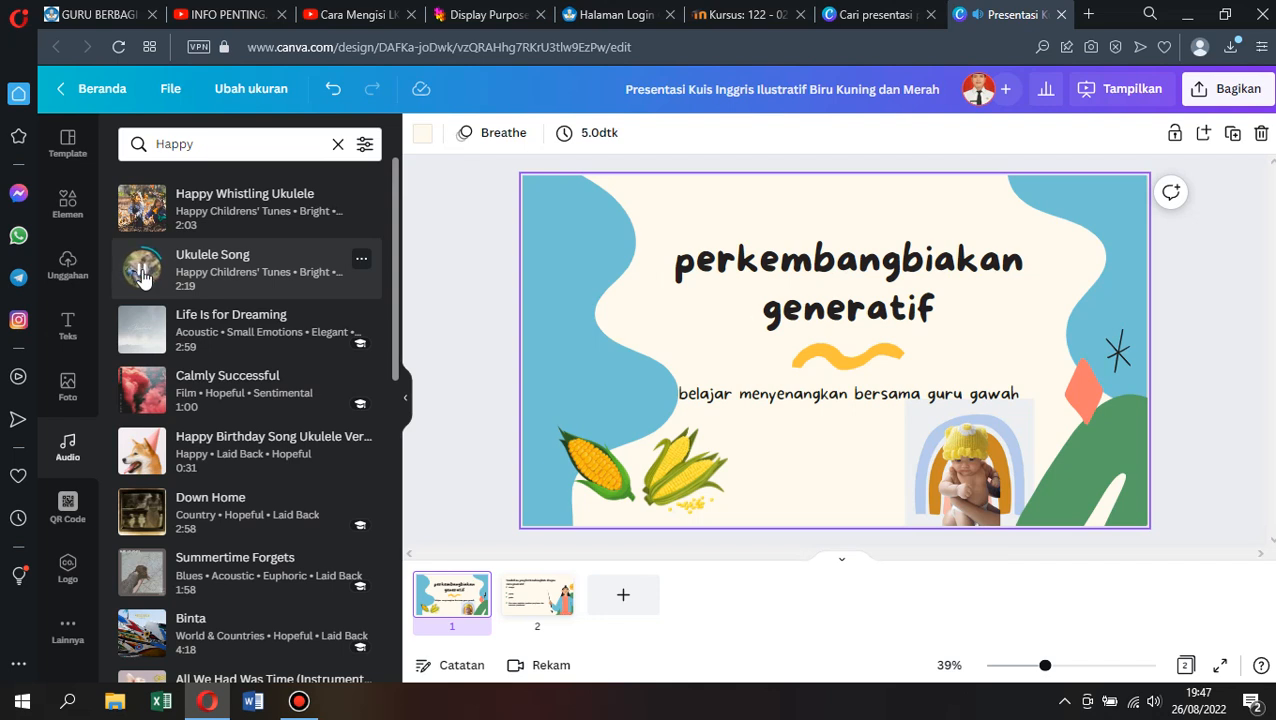
{"action": "left_click", "coordinate": [141, 336]}
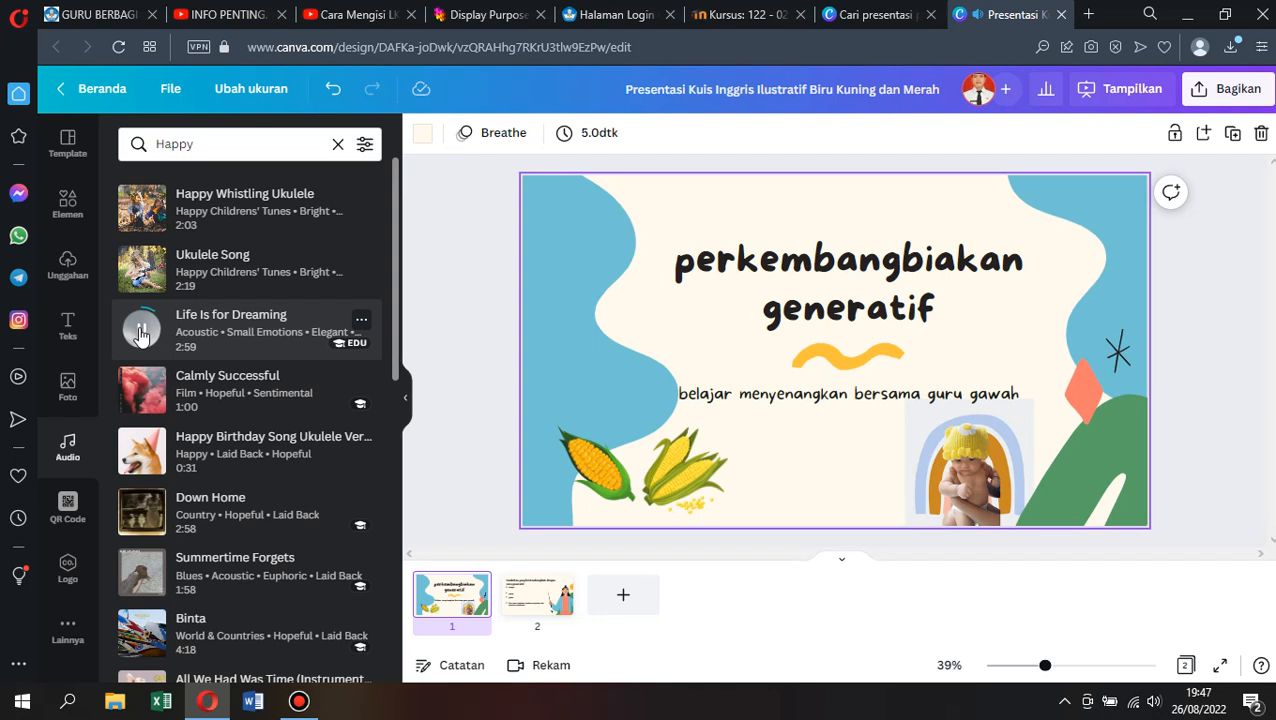
{"action": "left_click", "coordinate": [143, 569]}
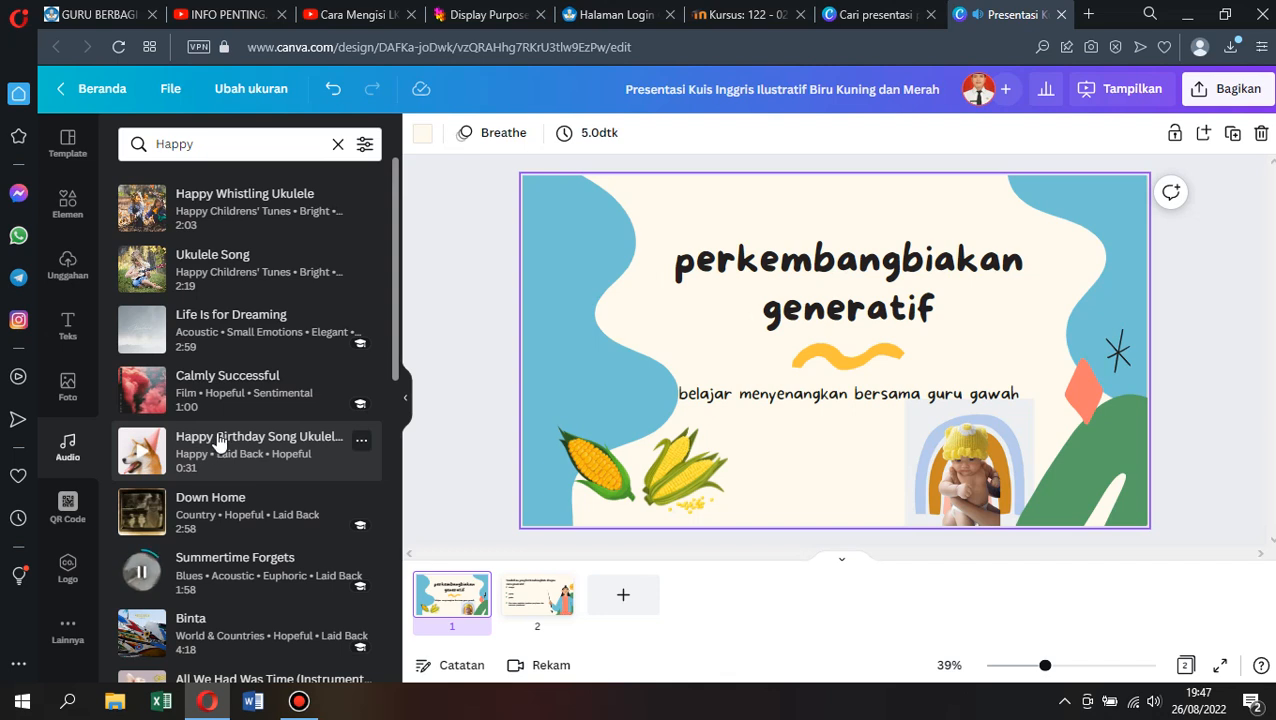
{"action": "scroll", "coordinate": [219, 443], "scroll_direction": "down", "scroll_amount": 2}
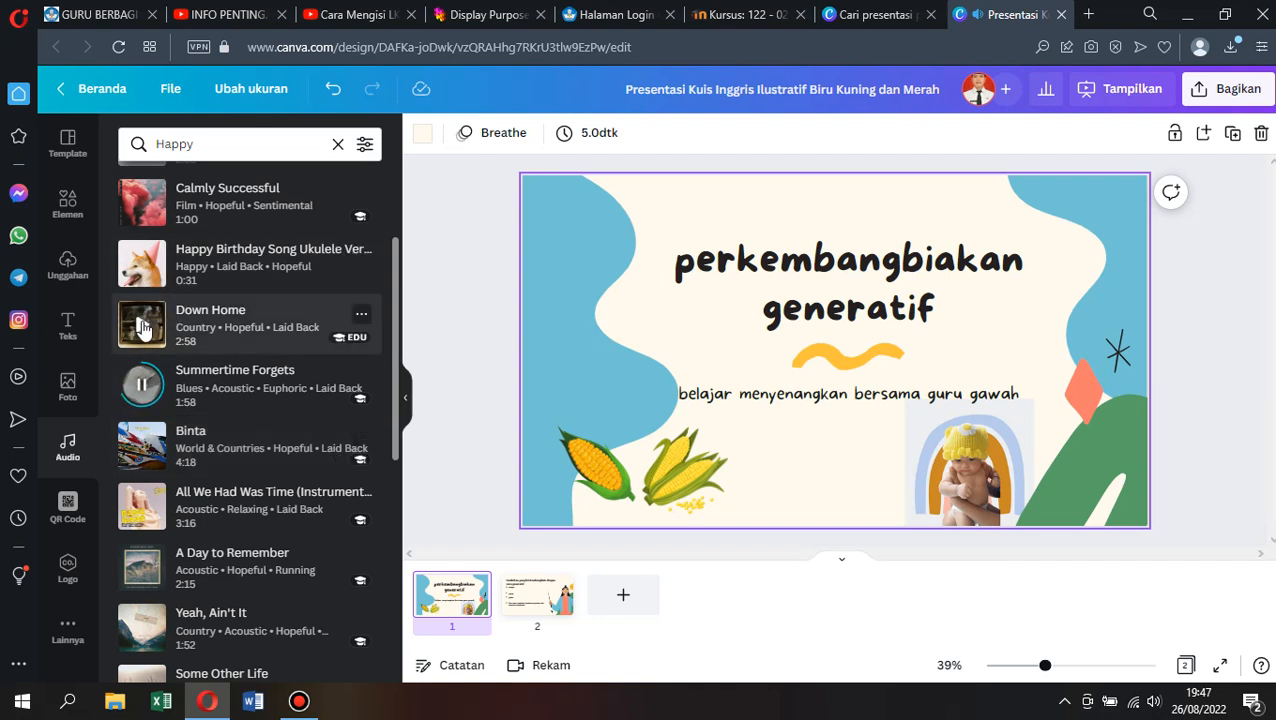
{"action": "left_click", "coordinate": [137, 516]}
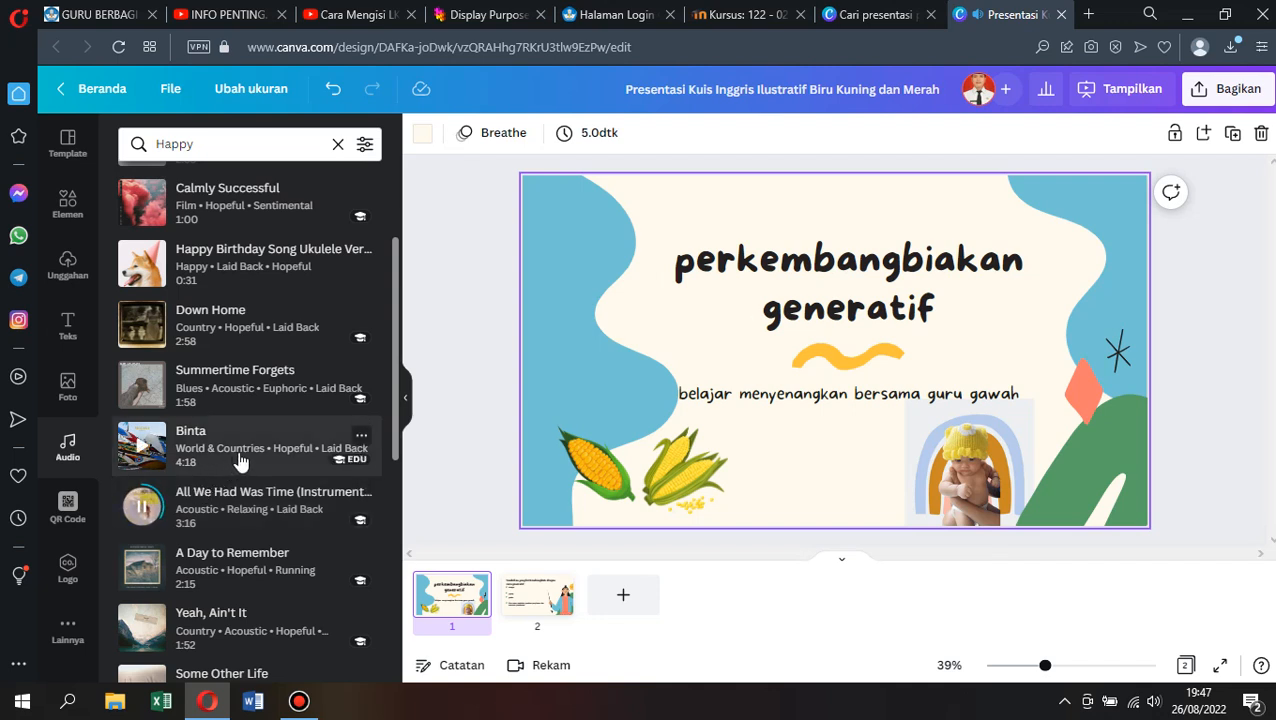
{"action": "scroll", "coordinate": [240, 460], "scroll_direction": "down", "scroll_amount": 2}
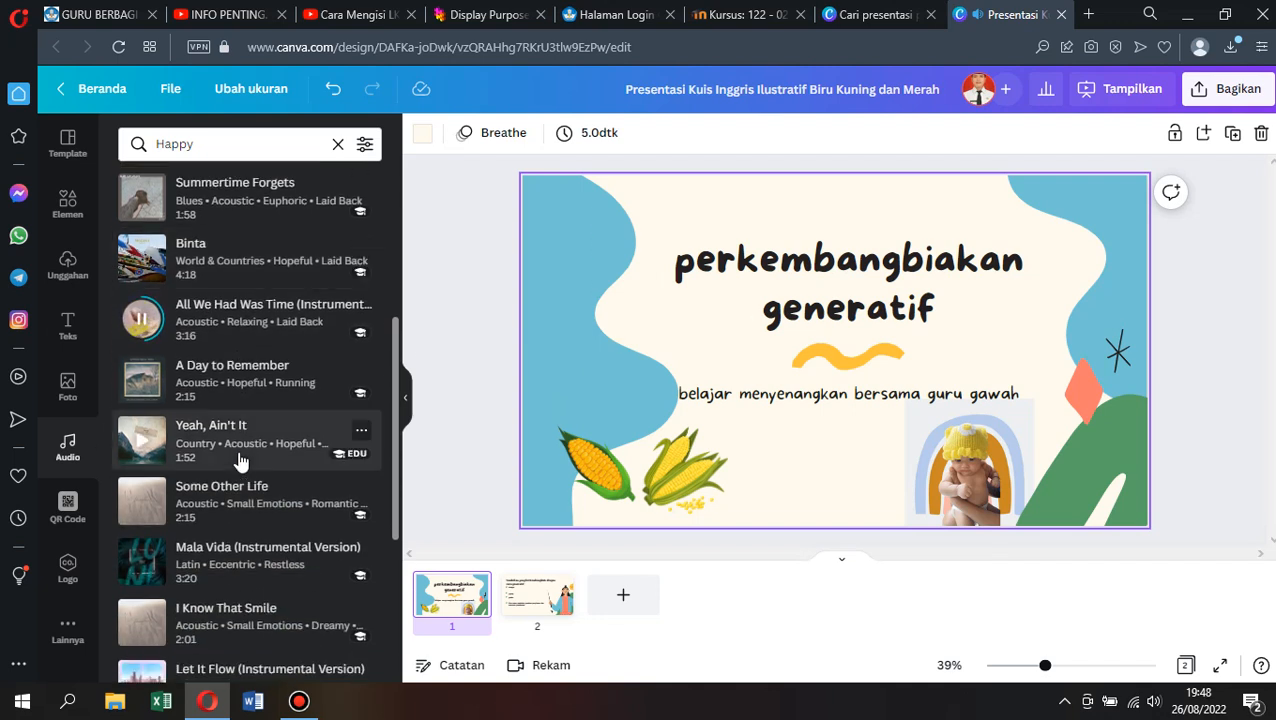
{"action": "scroll", "coordinate": [240, 465], "scroll_direction": "up", "scroll_amount": 4}
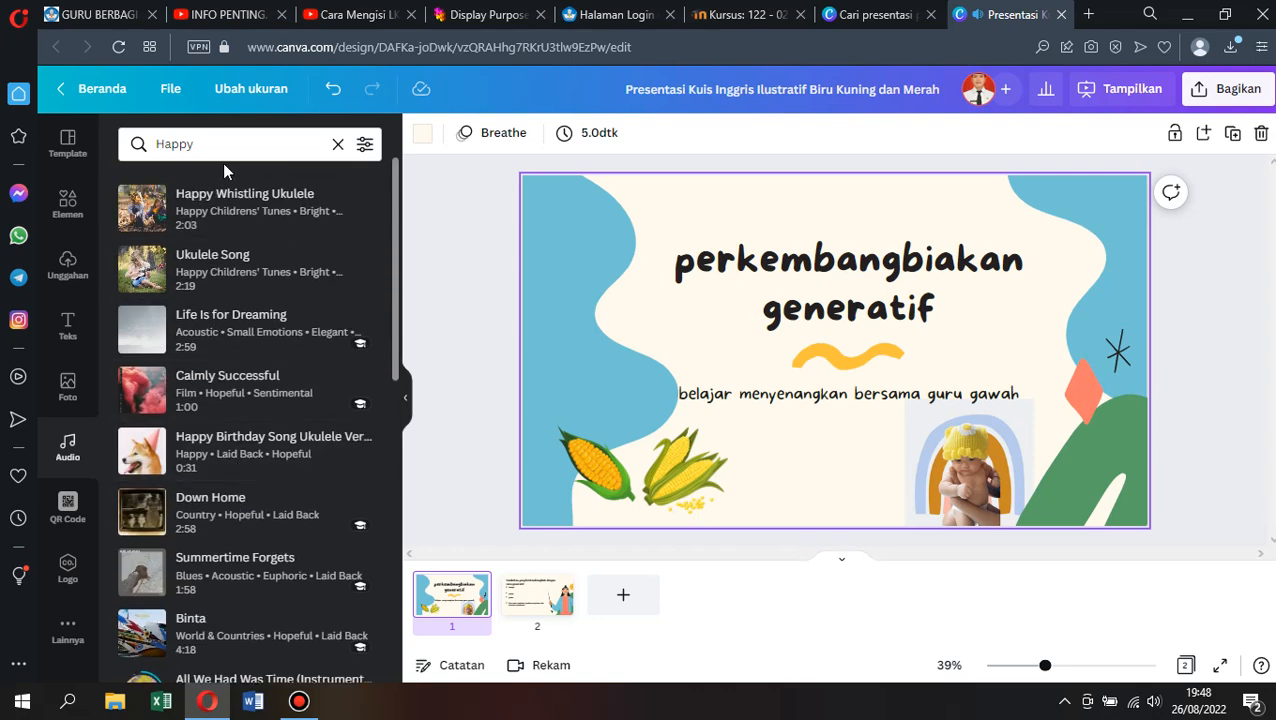
List the Fun audio tracks, preview the track "Fun" and add it to the presentation.
{"action": "left_click", "coordinate": [68, 447]}
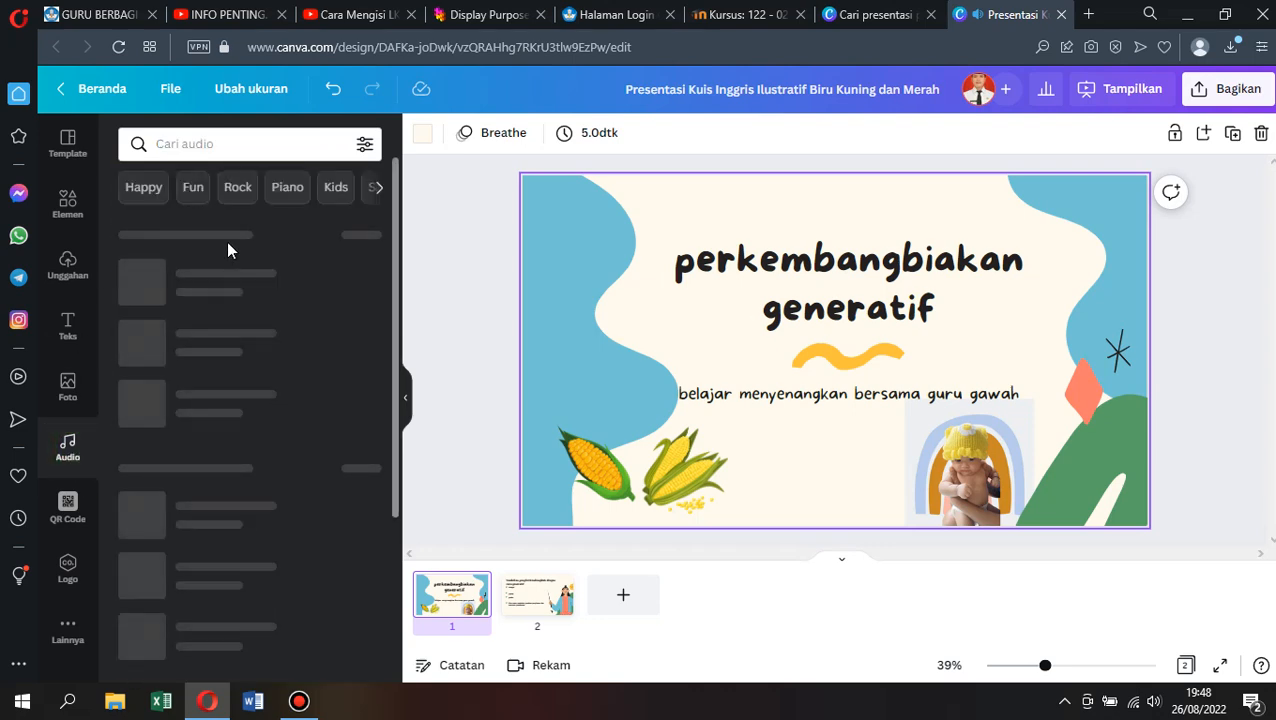
{"action": "left_click", "coordinate": [193, 190]}
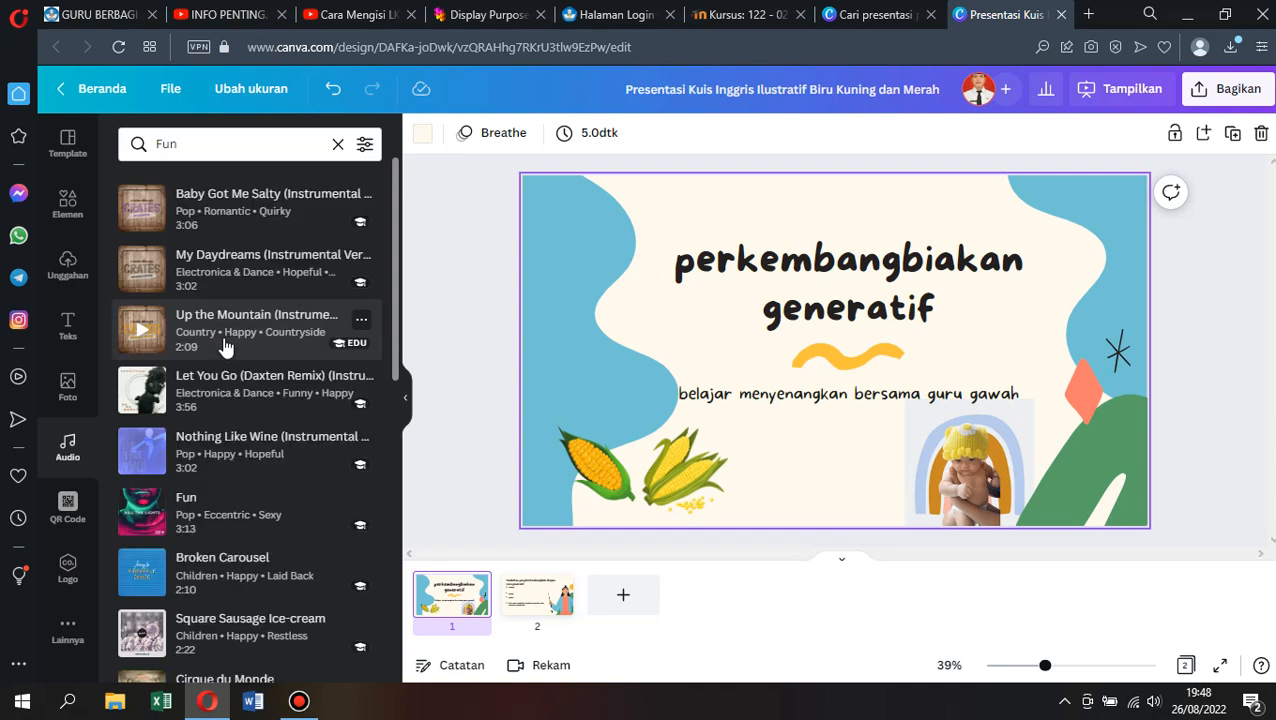
{"action": "scroll", "coordinate": [137, 325], "scroll_direction": "down", "scroll_amount": 2}
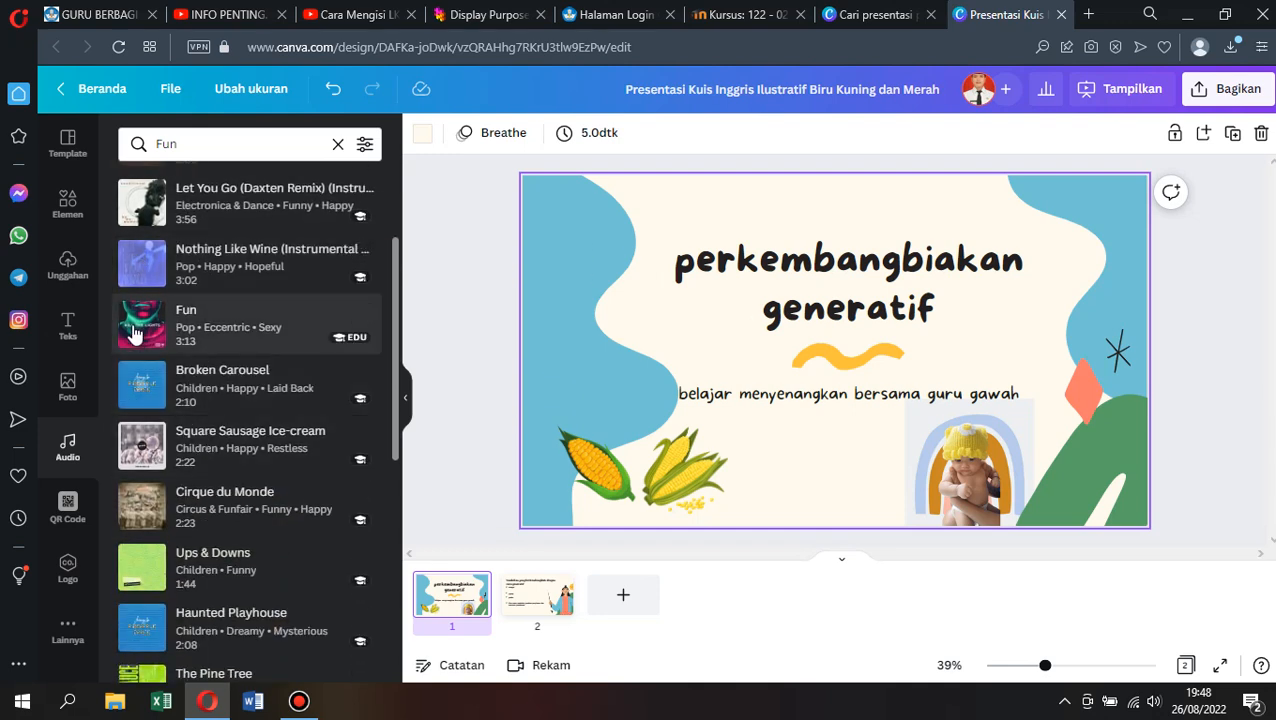
{"action": "left_click", "coordinate": [140, 330]}
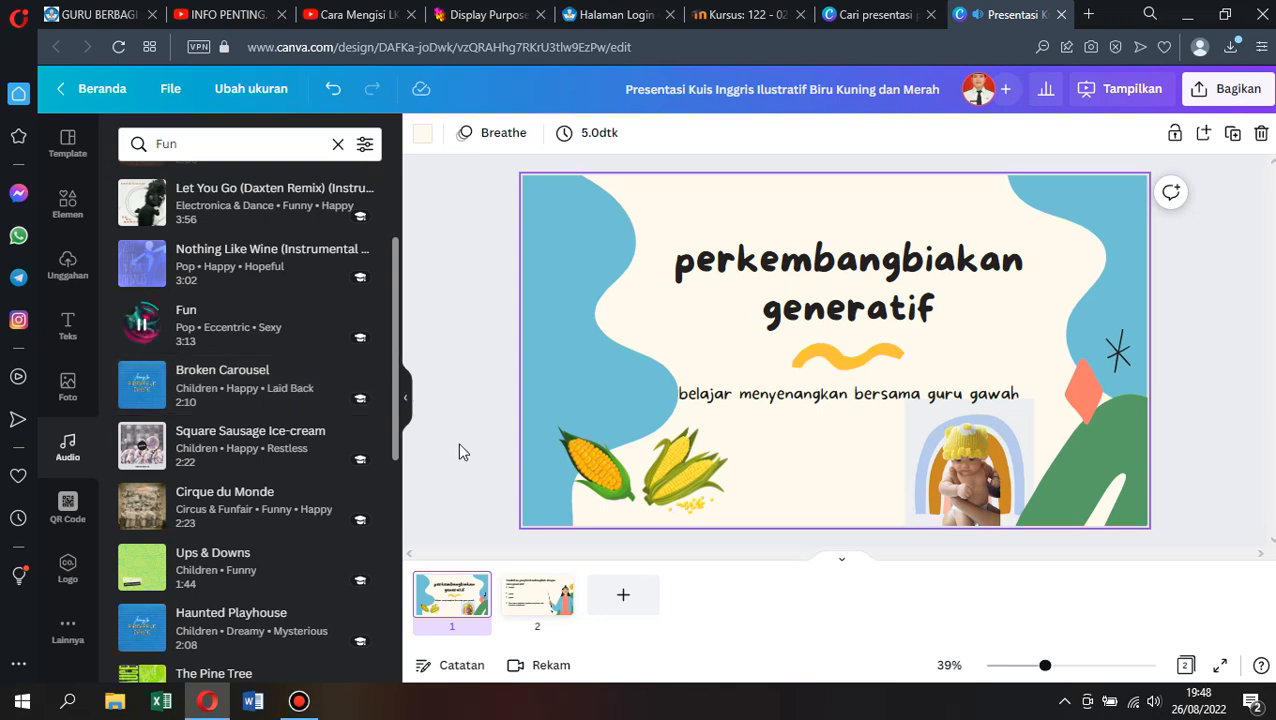
{"action": "left_click", "coordinate": [236, 325]}
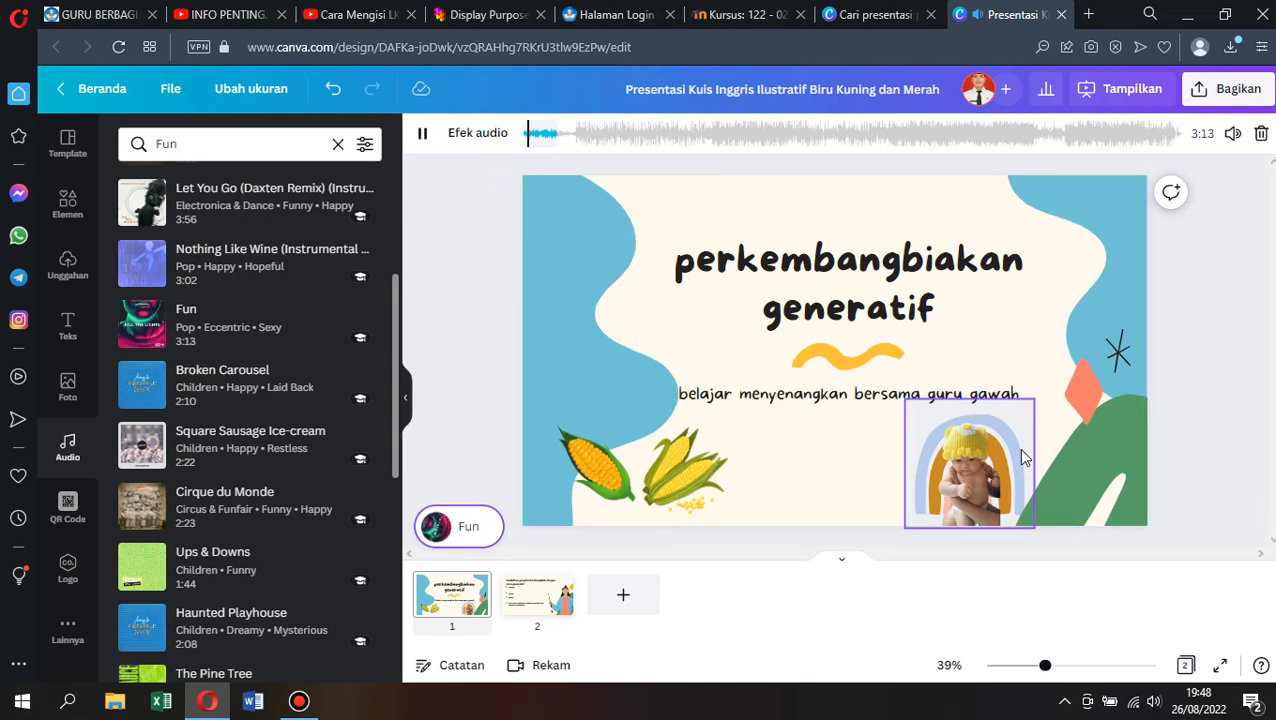
Play the presentation in full screen to check the title slide with its background audio, and return to the editor.
{"action": "left_click", "coordinate": [1222, 668]}
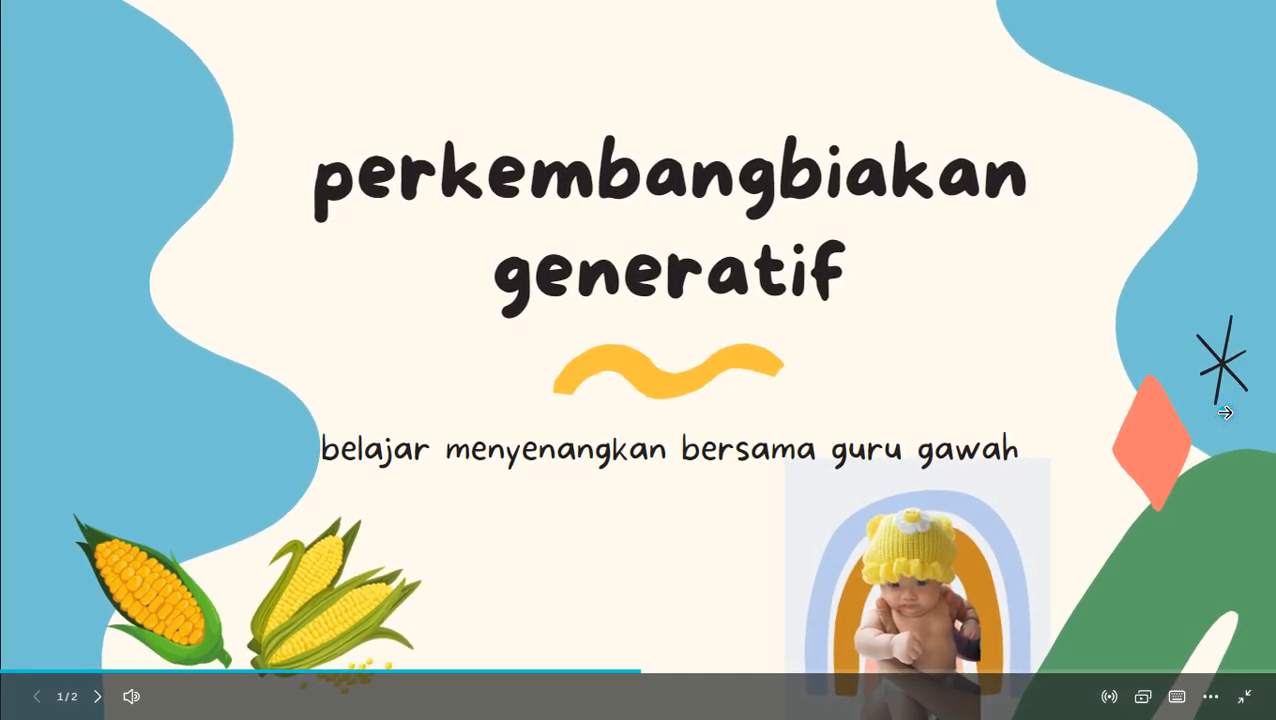
{"action": "left_click", "coordinate": [1225, 411]}
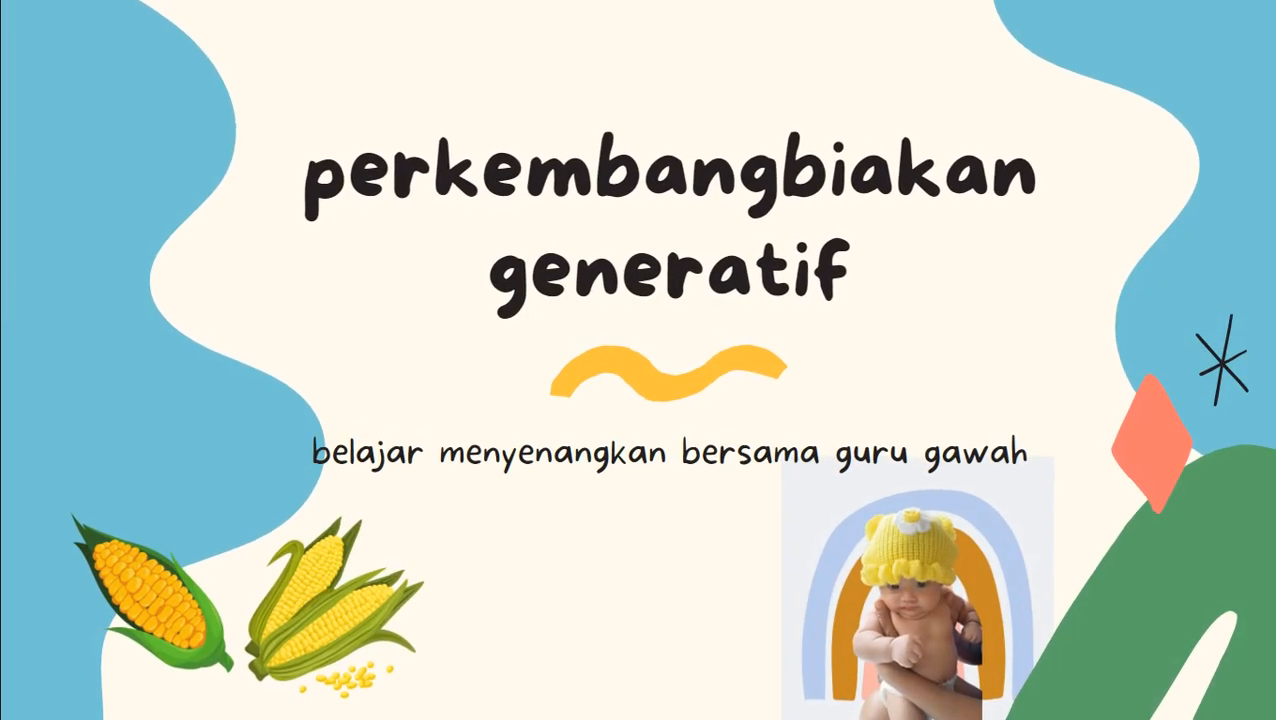
{"action": "key", "text": "Escape"}
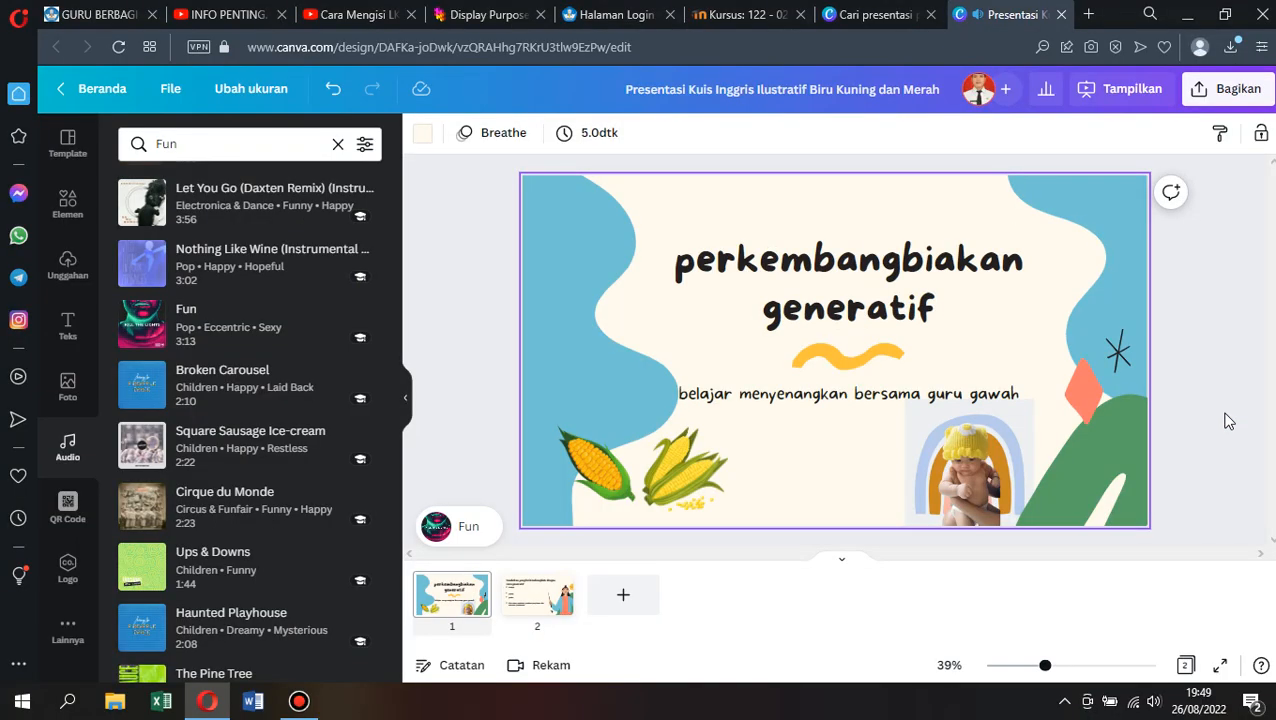
Set the volume of the presentation's "Fun" audio track to 86.
{"action": "left_click", "coordinate": [450, 530]}
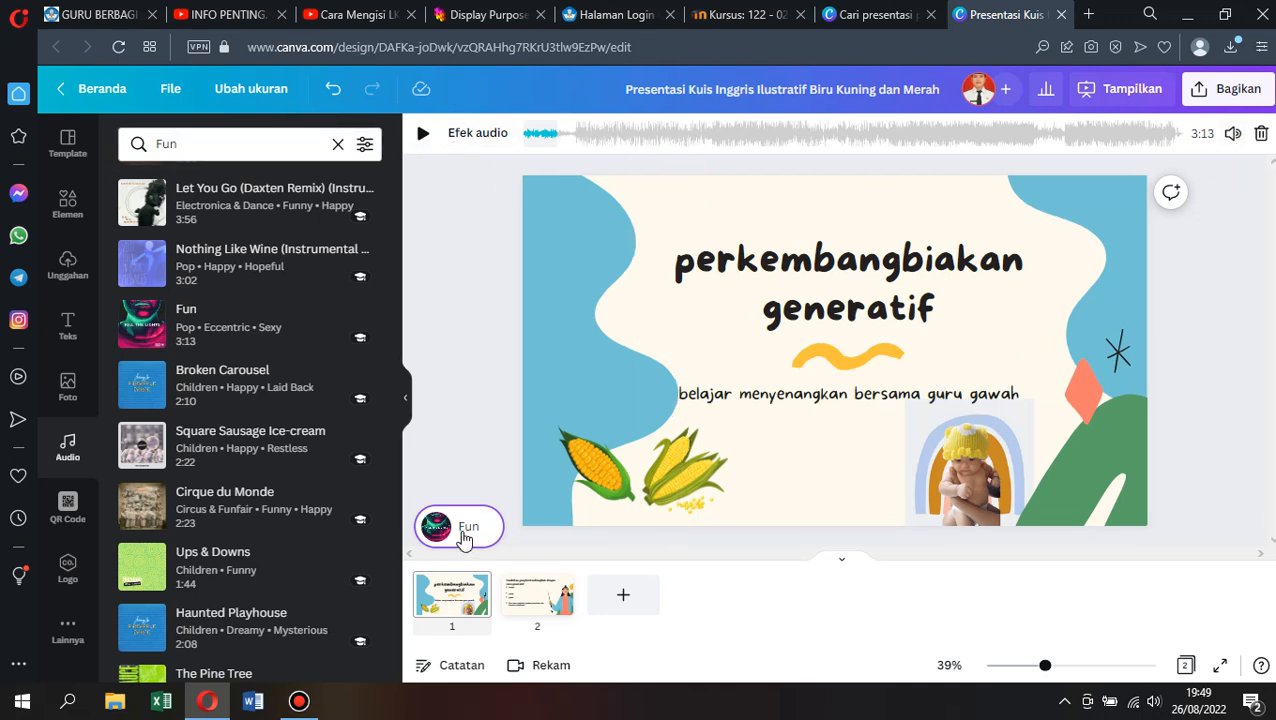
{"action": "left_click", "coordinate": [463, 538]}
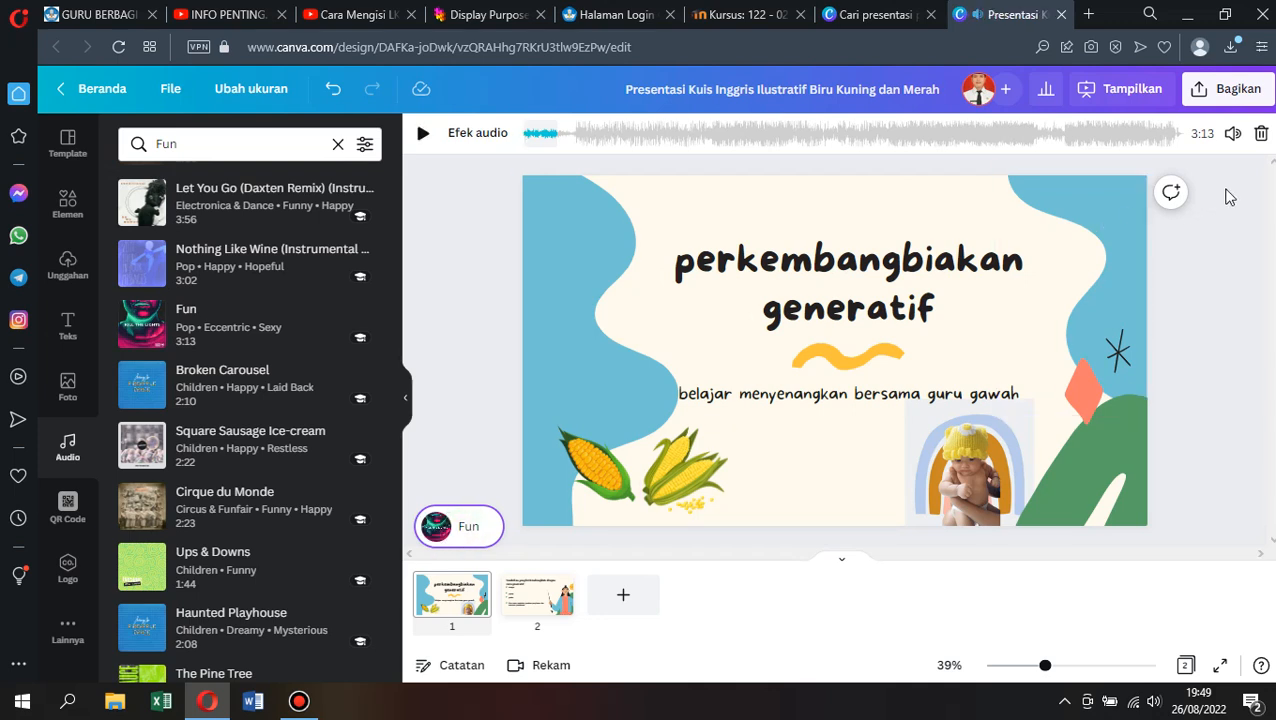
{"action": "left_click", "coordinate": [1234, 136]}
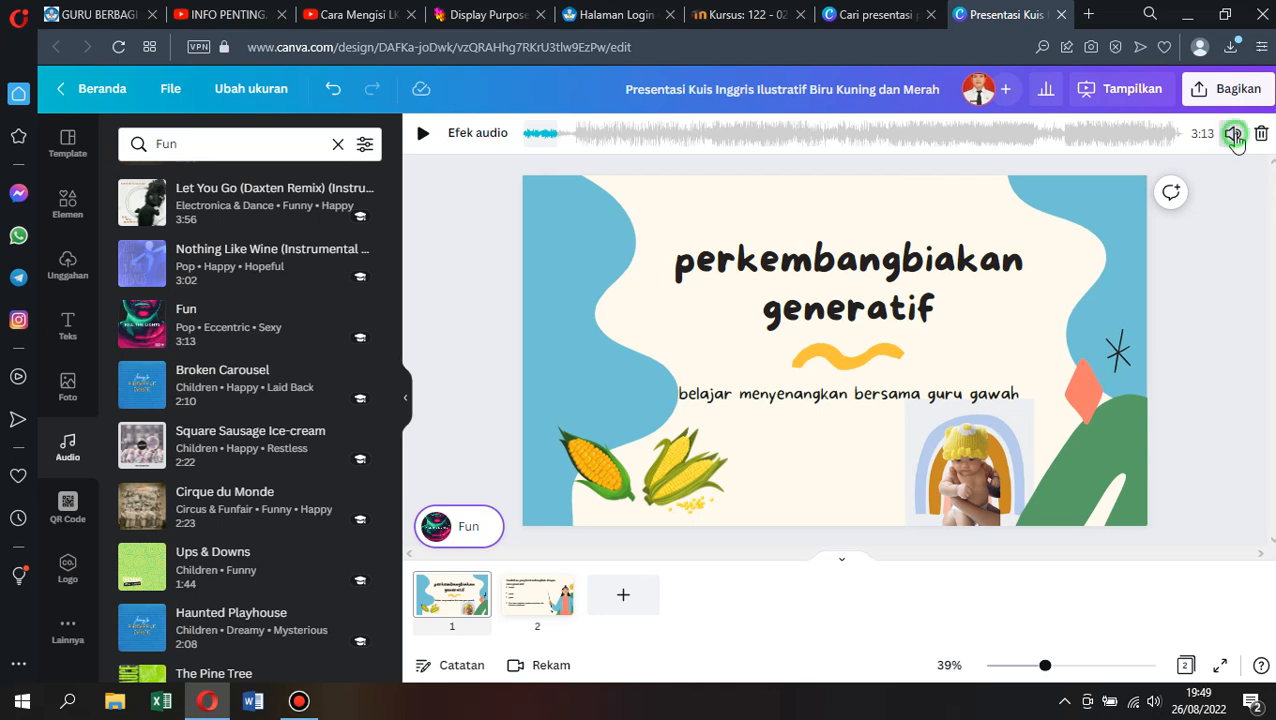
{"action": "mouse_move", "coordinate": [1182, 186]}
{"action": "left_mouse_down"}
{"action": "mouse_move", "coordinate": [995, 180]}
{"action": "mouse_move", "coordinate": [1176, 180]}
{"action": "mouse_move", "coordinate": [1162, 198]}
{"action": "left_mouse_up"}
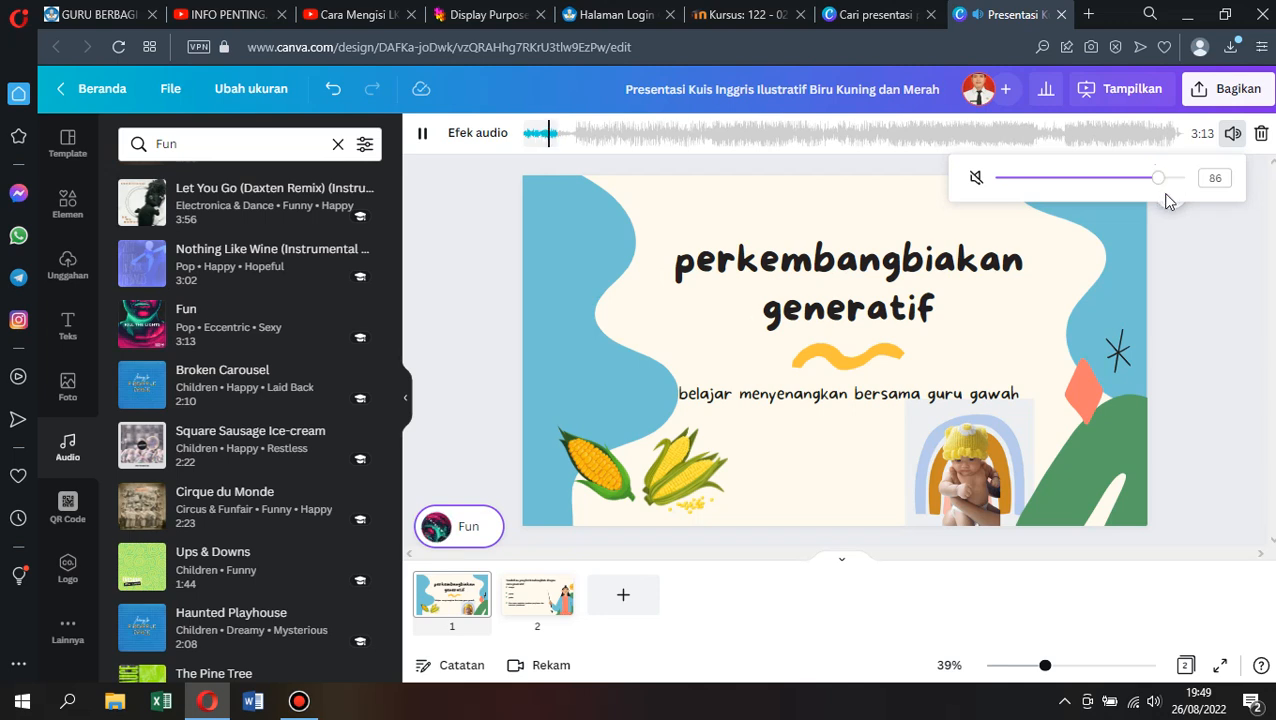
{"action": "left_click", "coordinate": [1225, 308]}
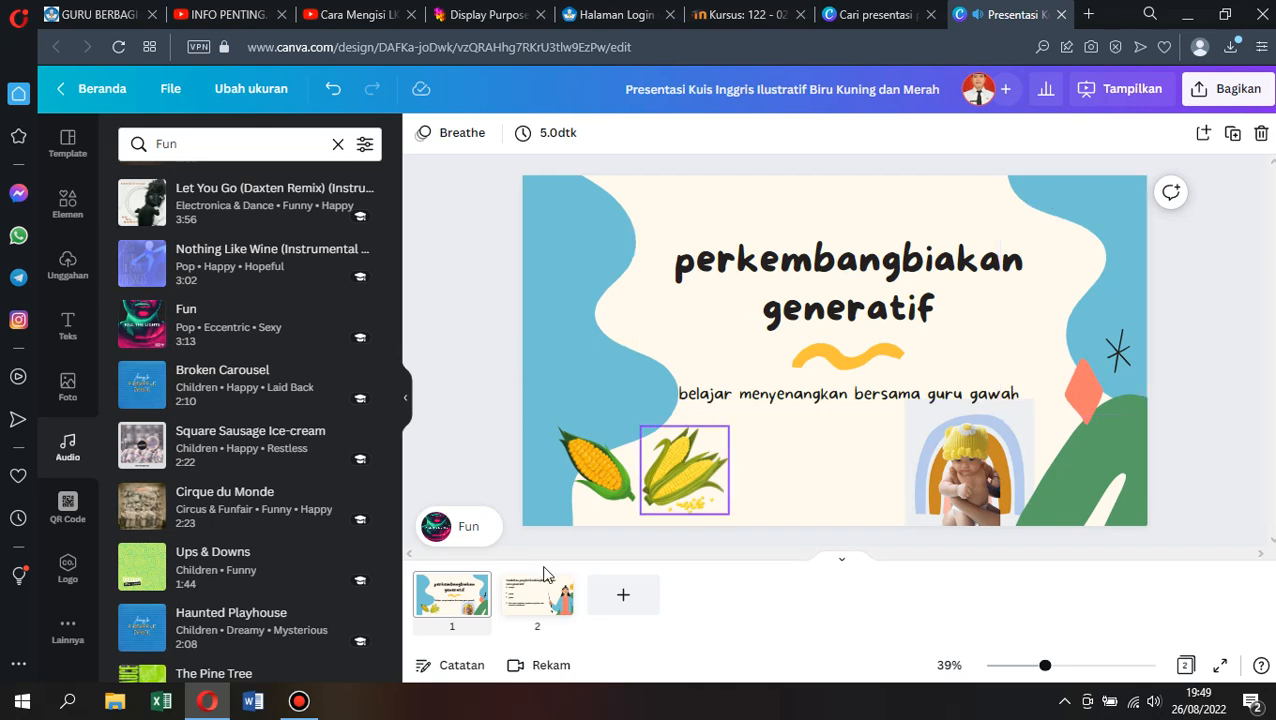
Clear the audio search, glance at the photo library and return to the page designs of the presentation's template.
{"action": "scroll", "coordinate": [230, 457], "scroll_direction": "up", "scroll_amount": 3}
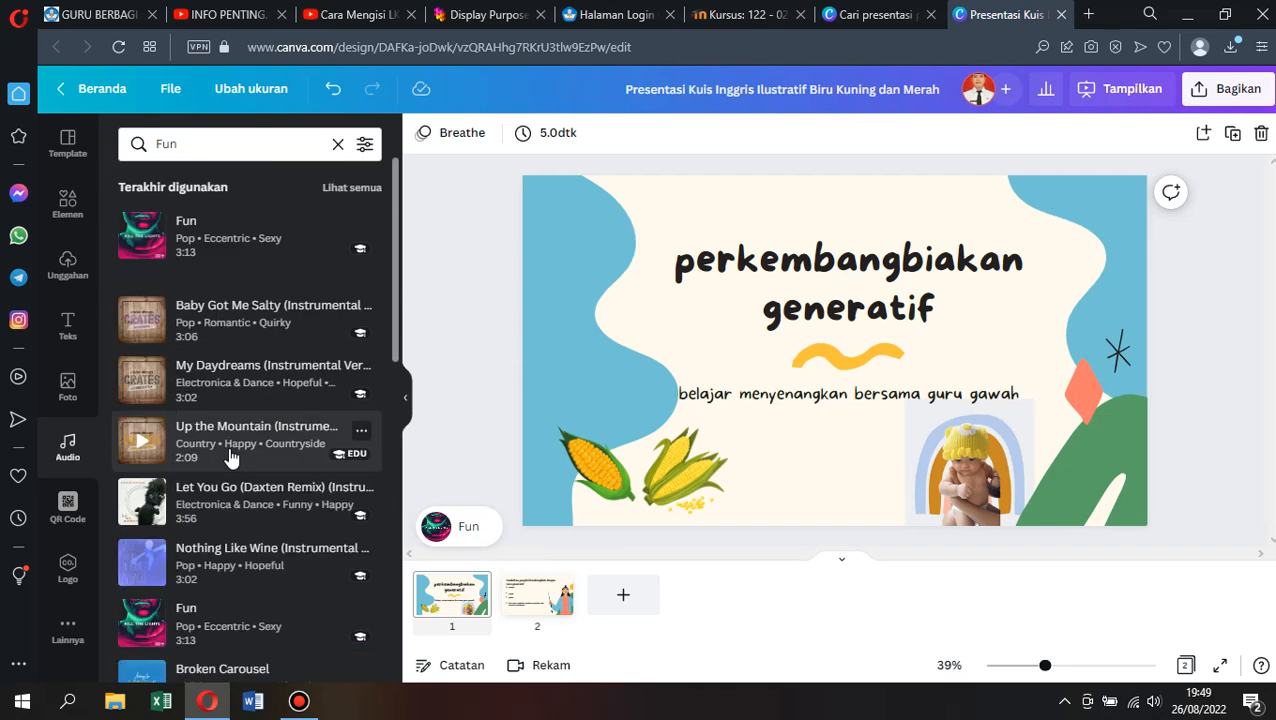
{"action": "left_click", "coordinate": [338, 143]}
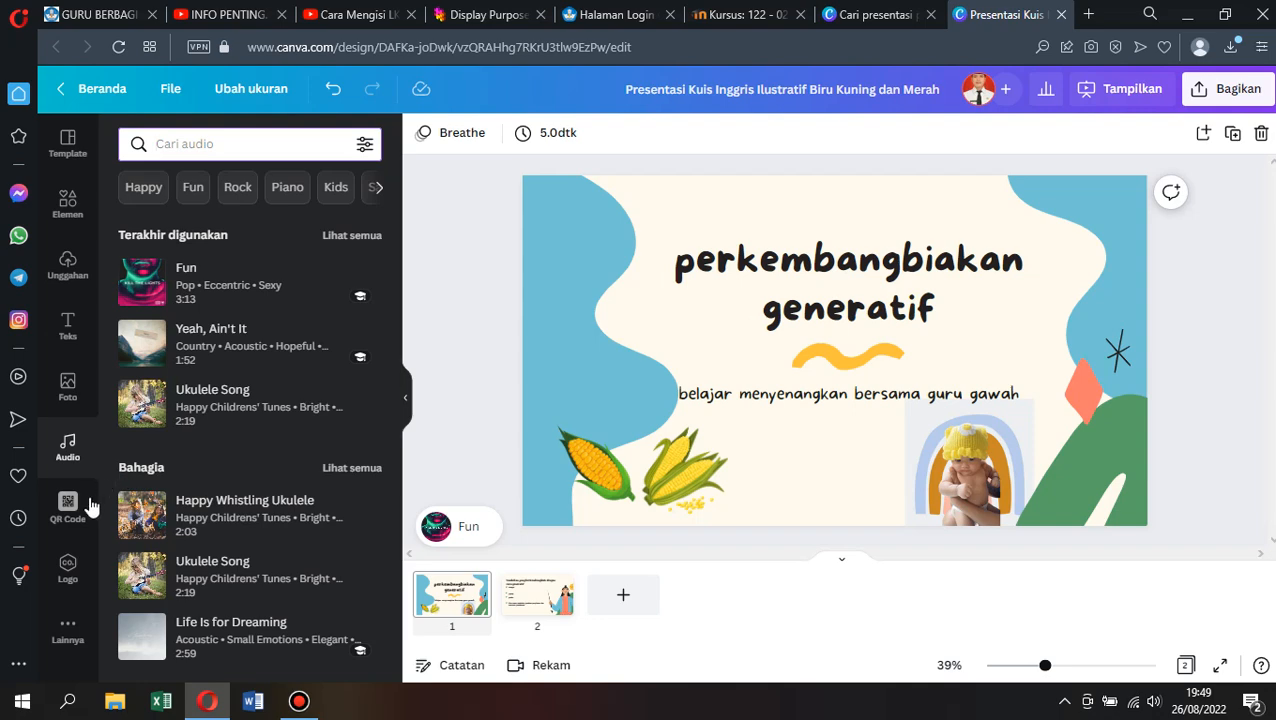
{"action": "left_click", "coordinate": [71, 390]}
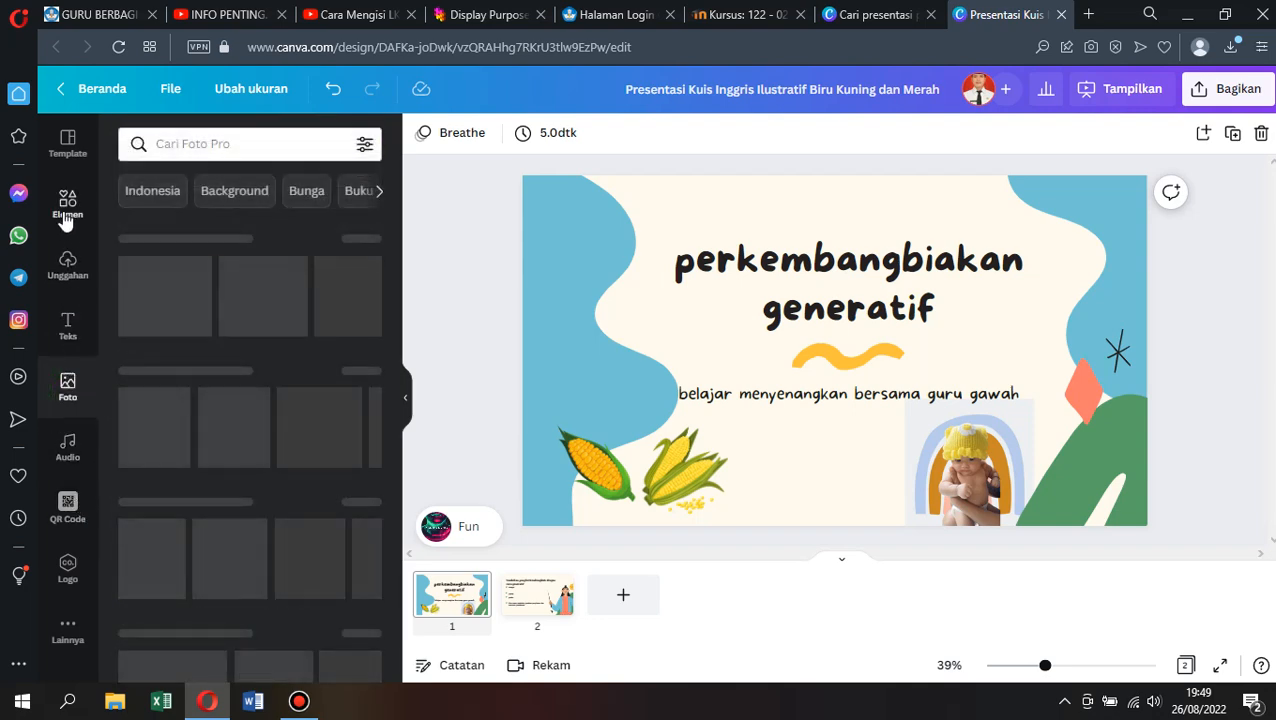
{"action": "left_click", "coordinate": [72, 143]}
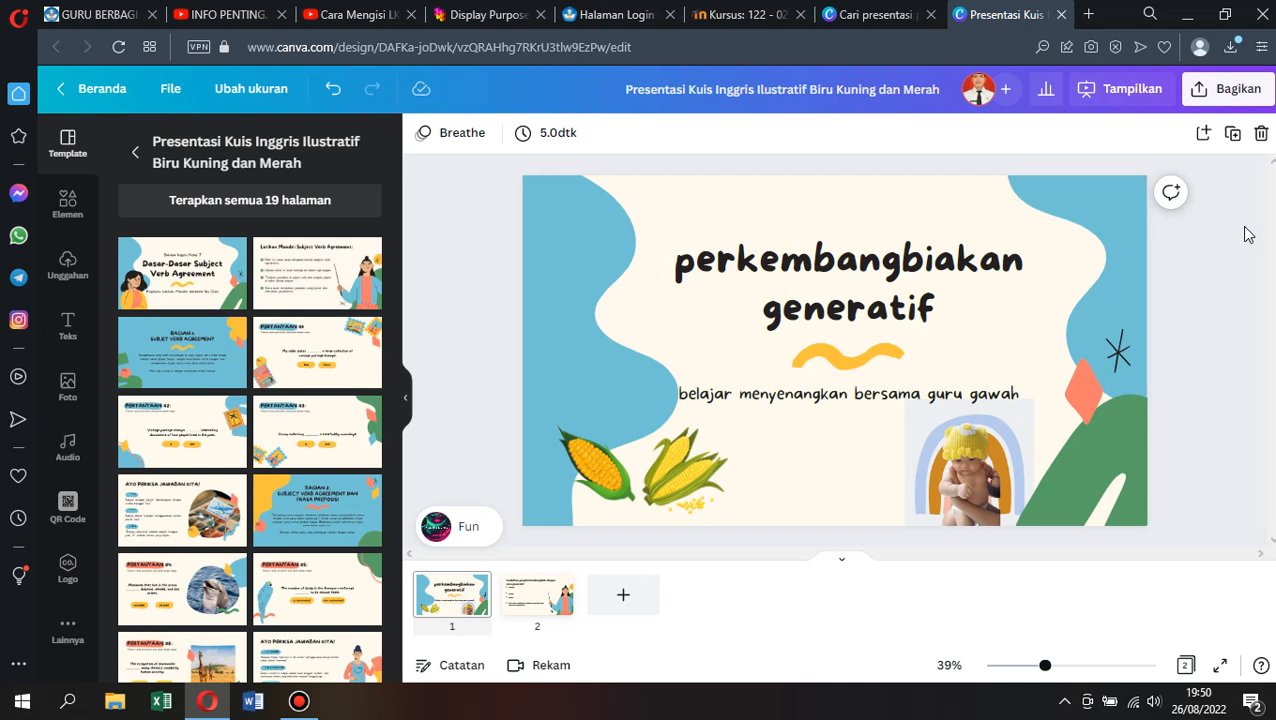
Open the presentation's download settings, look through the available file types and choose PDF Standar.
{"action": "left_click", "coordinate": [1219, 100]}
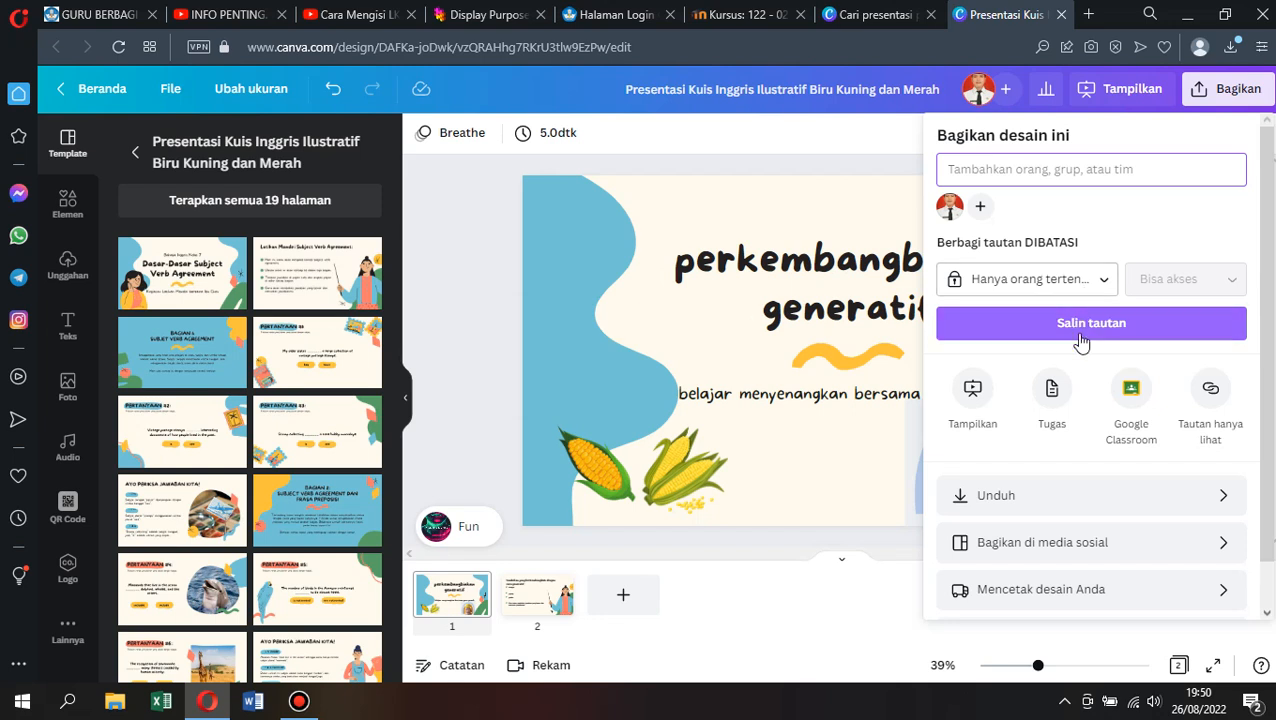
{"action": "left_click", "coordinate": [1212, 495]}
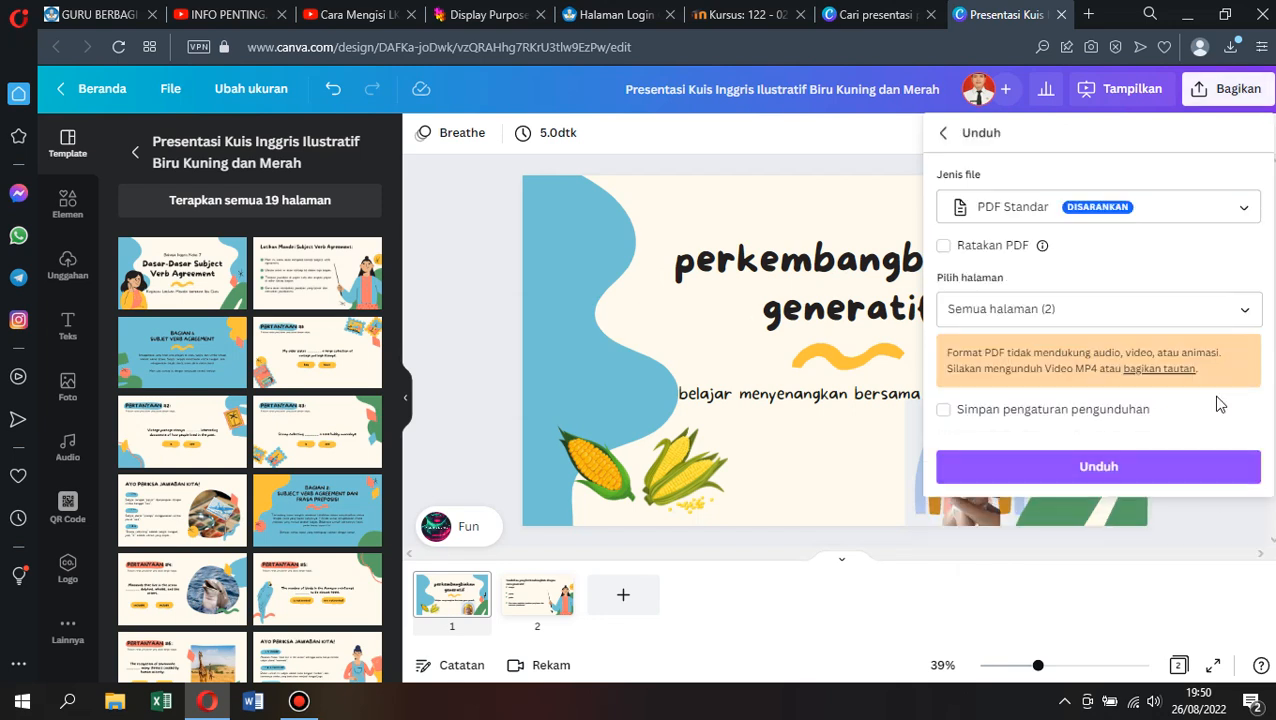
{"action": "left_click", "coordinate": [1244, 210]}
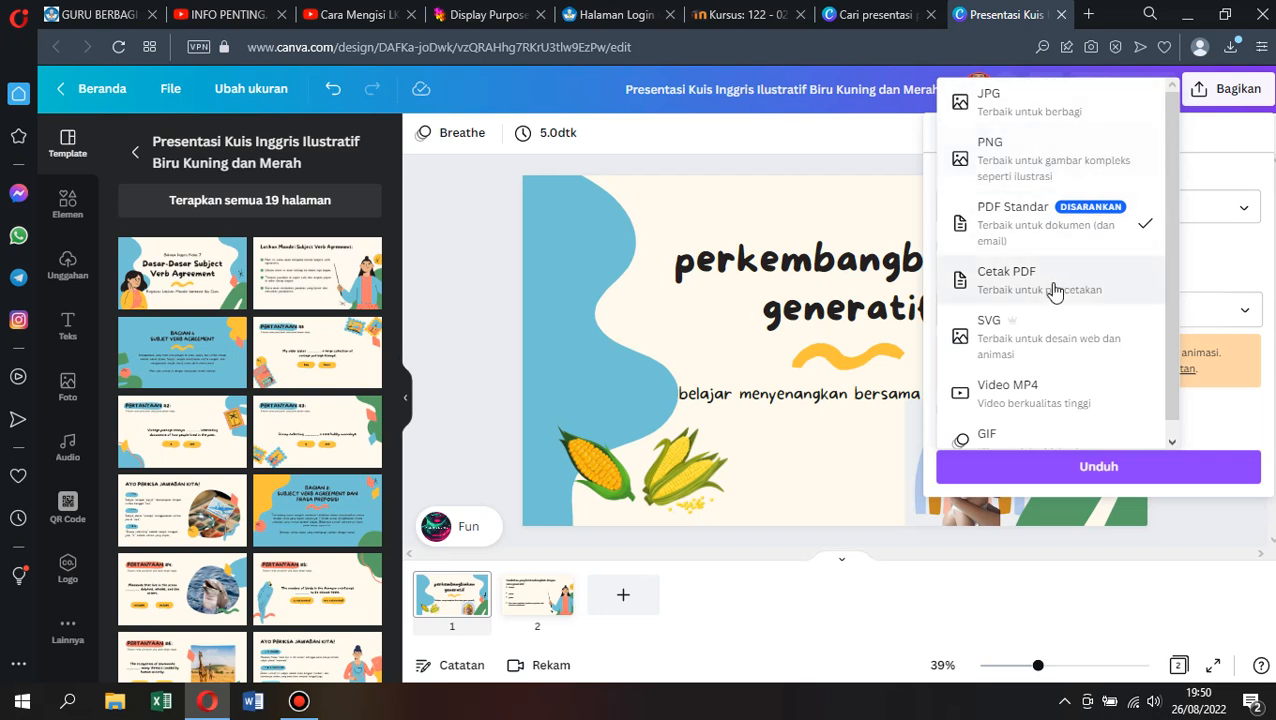
{"action": "scroll", "coordinate": [1032, 338], "scroll_direction": "down", "scroll_amount": 1}
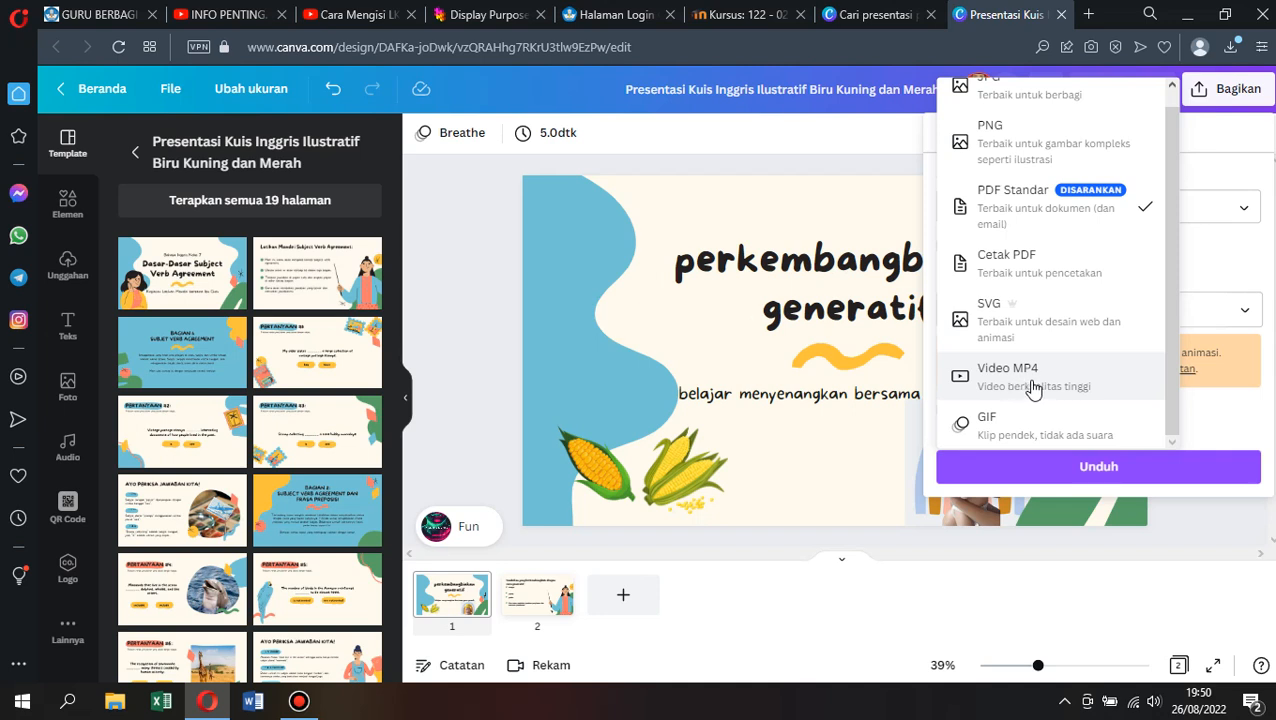
{"action": "scroll", "coordinate": [1033, 389], "scroll_direction": "up", "scroll_amount": 1}
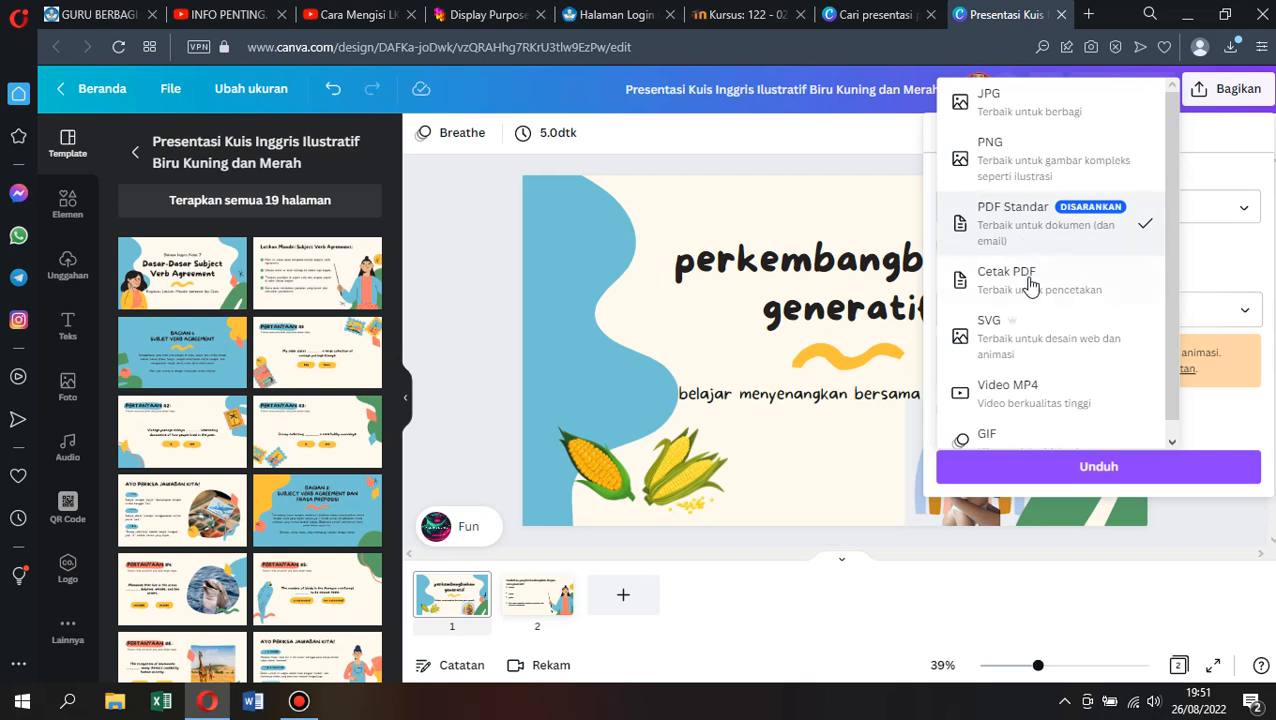
{"action": "scroll", "coordinate": [1015, 397], "scroll_direction": "down", "scroll_amount": 1}
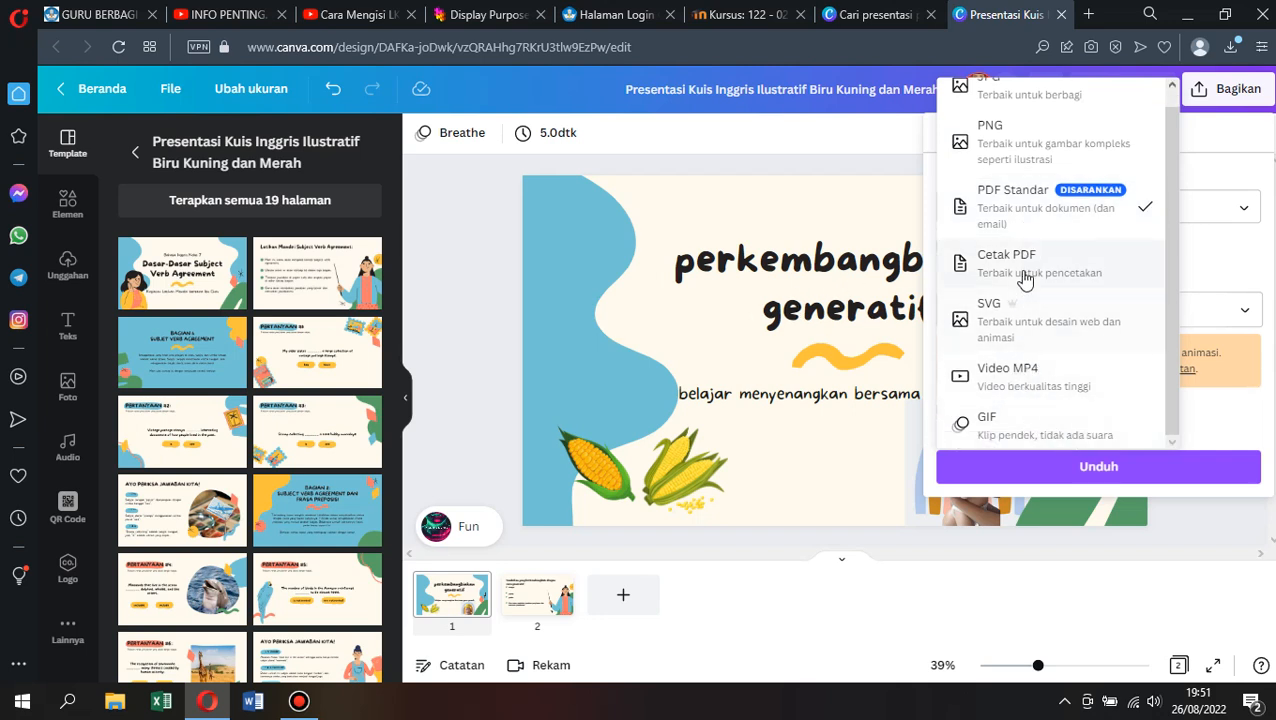
{"action": "left_click", "coordinate": [1005, 207]}
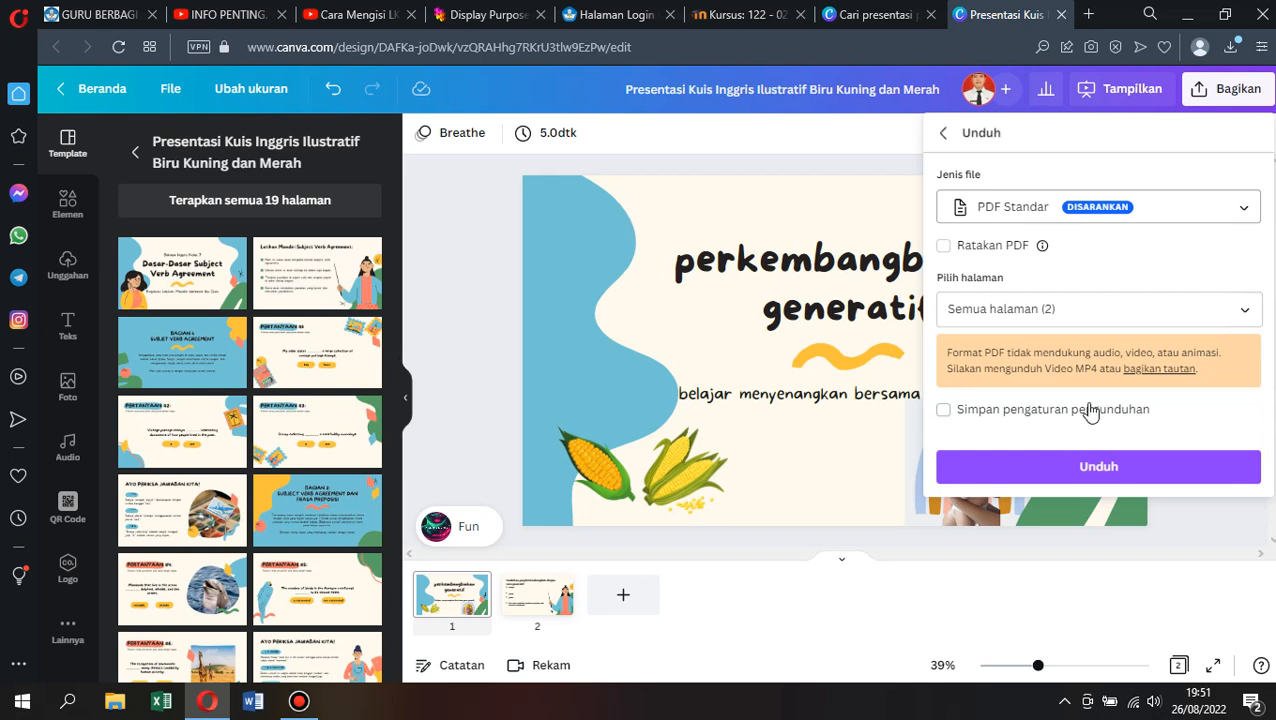
Download all pages (1–2) of the presentation with the chosen PDF settings, and collapse the side panel.
{"action": "left_click", "coordinate": [1244, 311]}
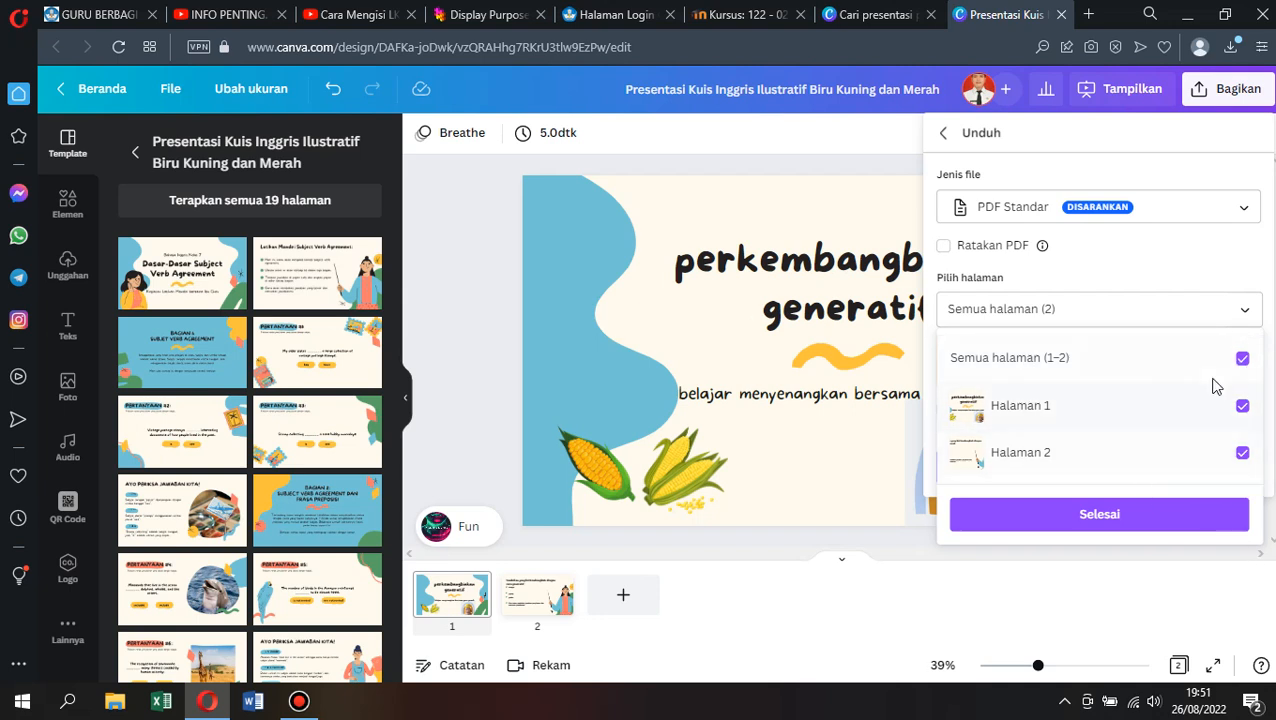
{"action": "left_click", "coordinate": [1083, 516]}
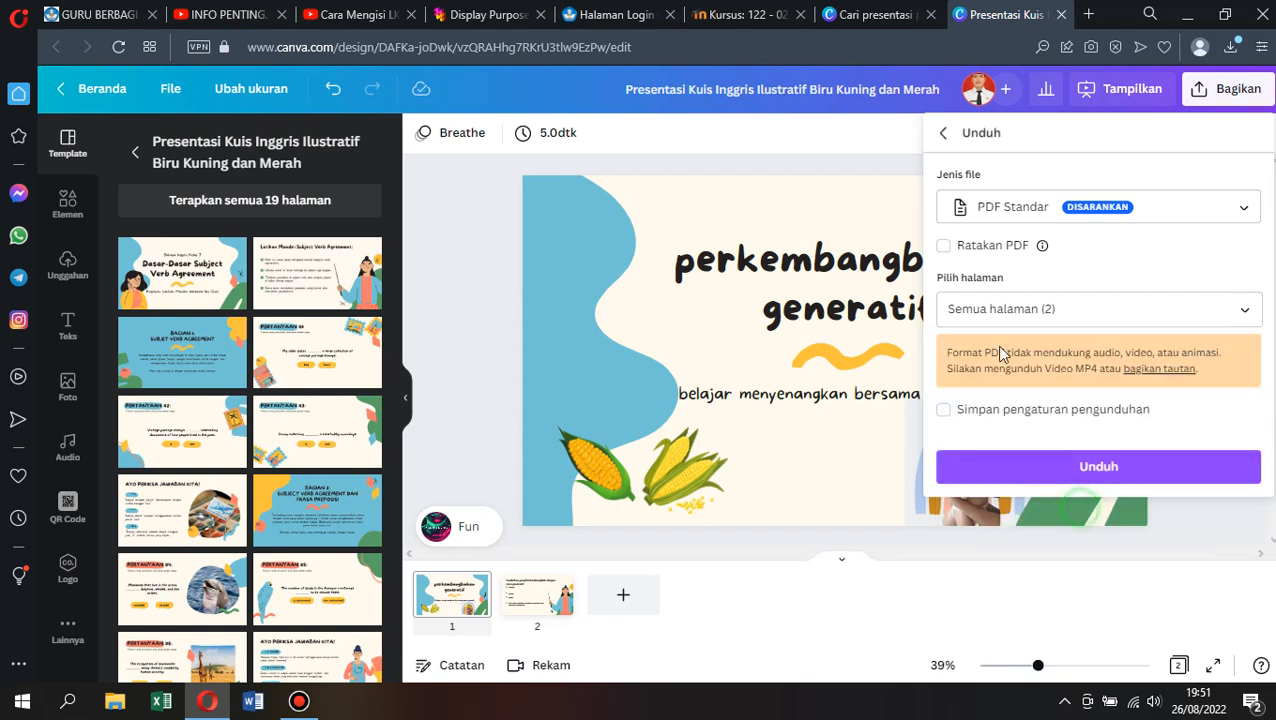
{"action": "left_click", "coordinate": [1046, 470]}
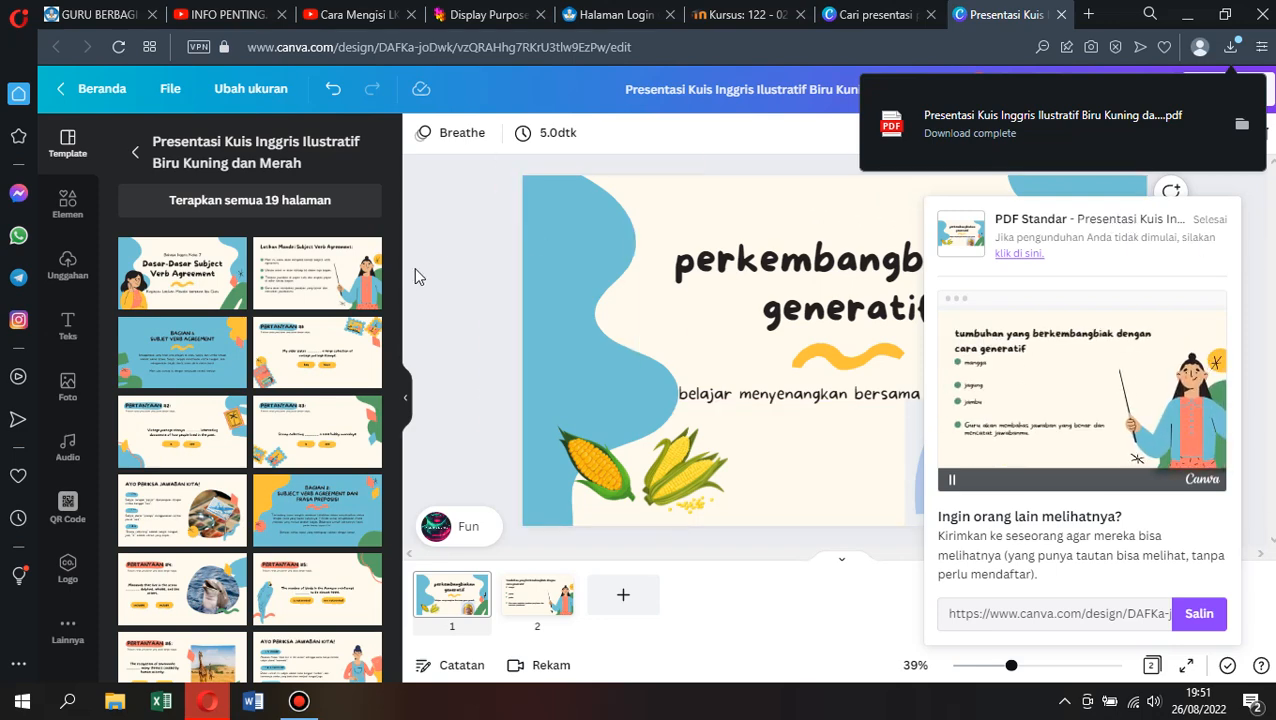
{"action": "left_click", "coordinate": [440, 283]}
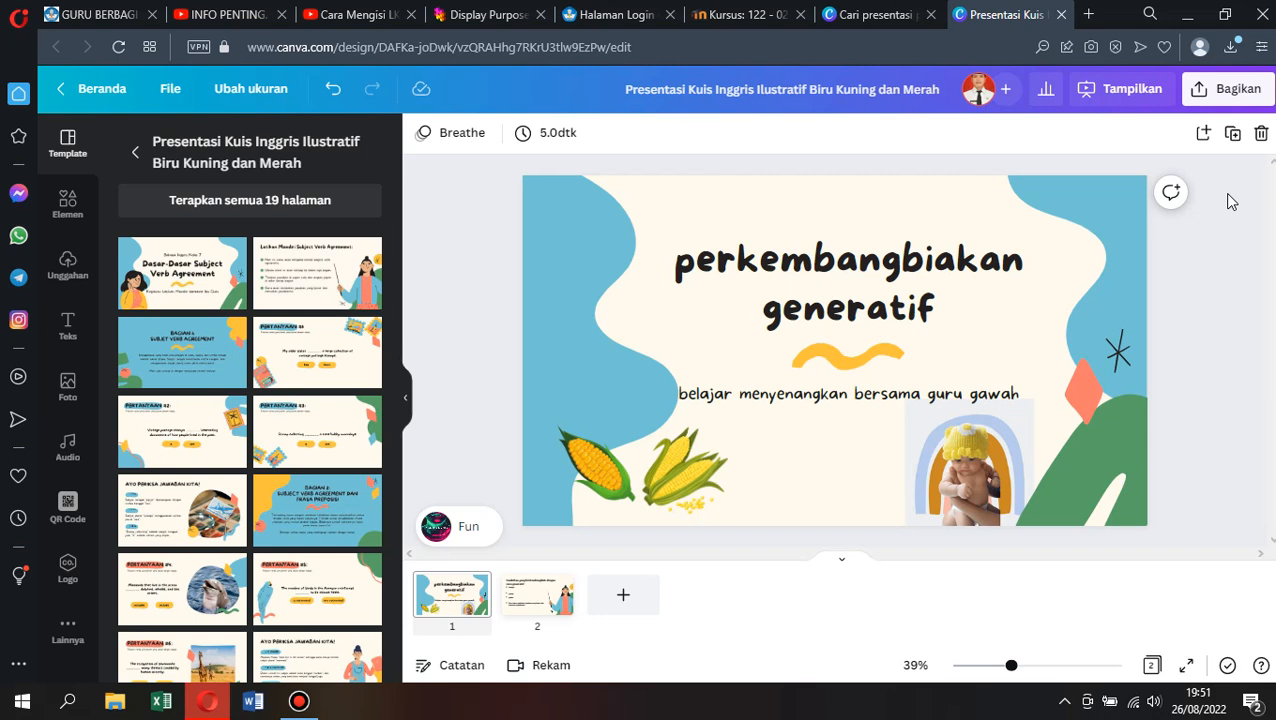
{"action": "left_click", "coordinate": [407, 397]}
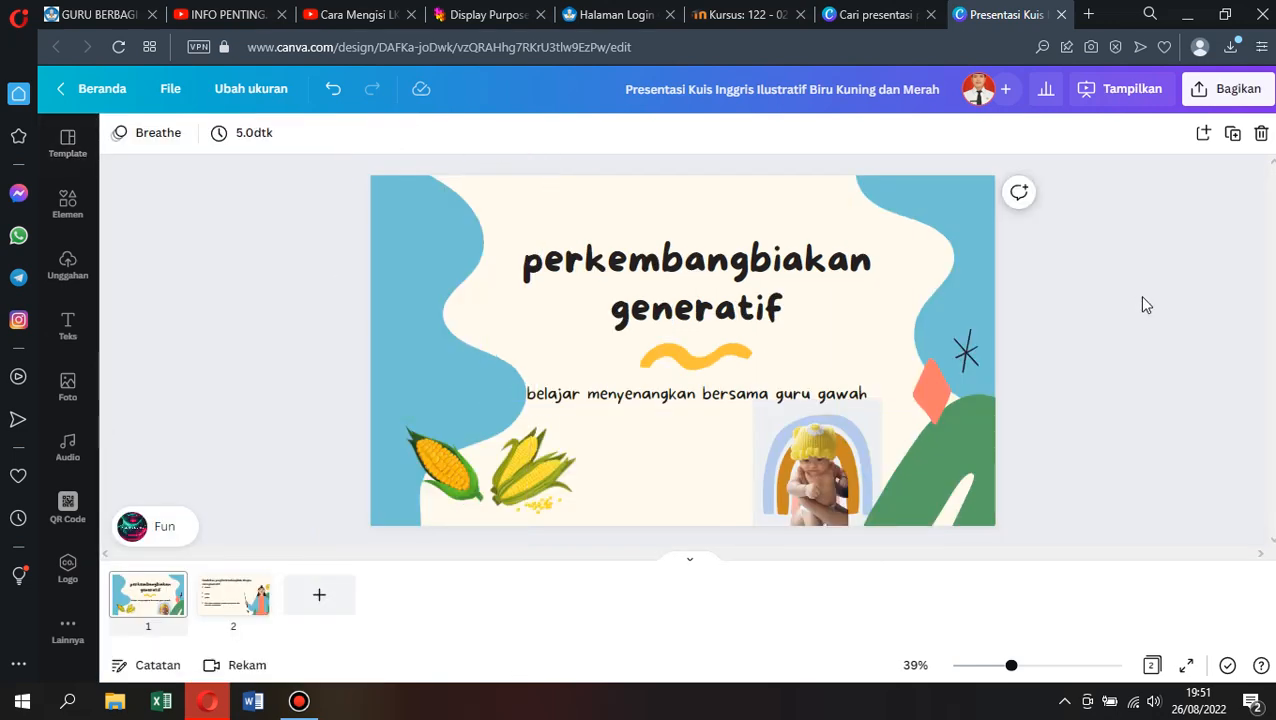